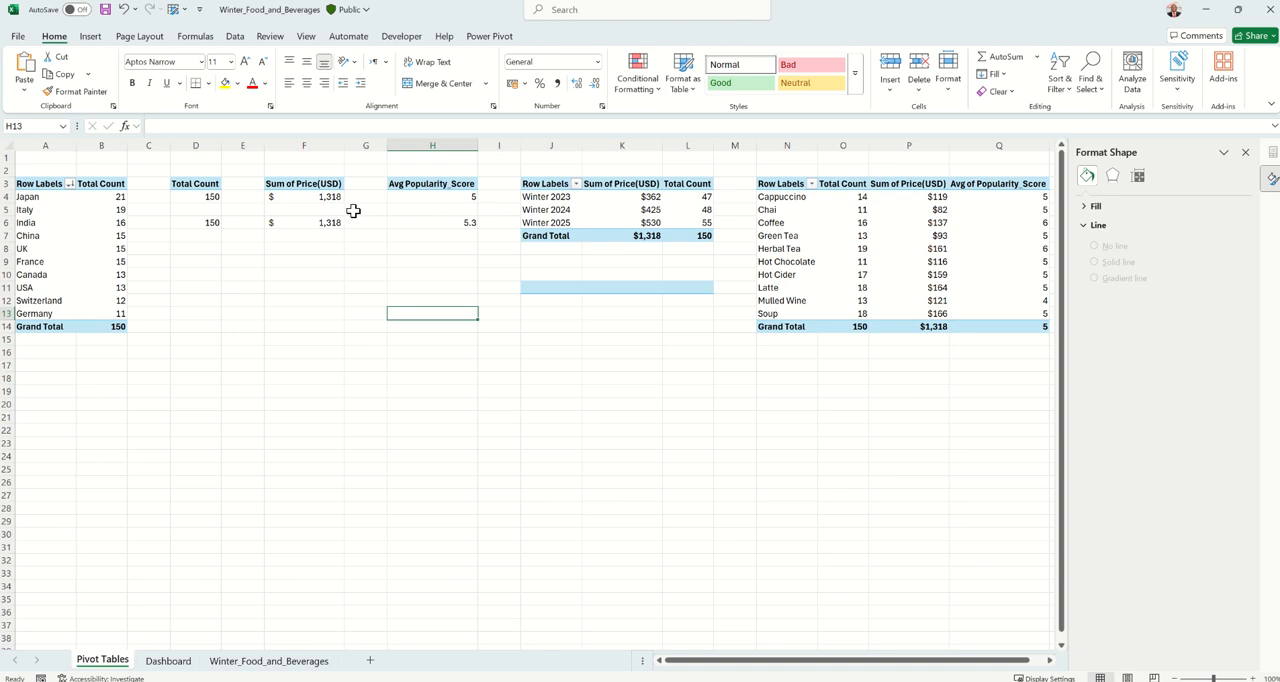
# Insert Type and Season slicers for the pivot table that summarises price and total count by winter
pyautogui.click(556, 209)
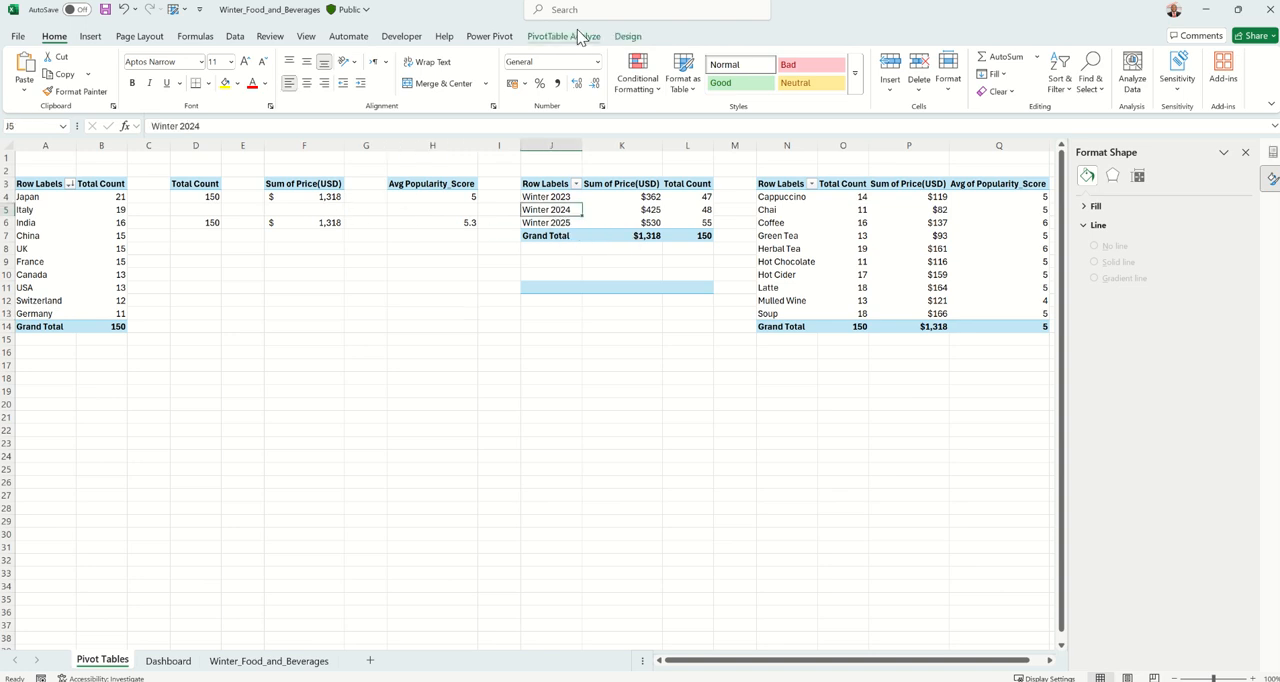
pyautogui.click(575, 38)
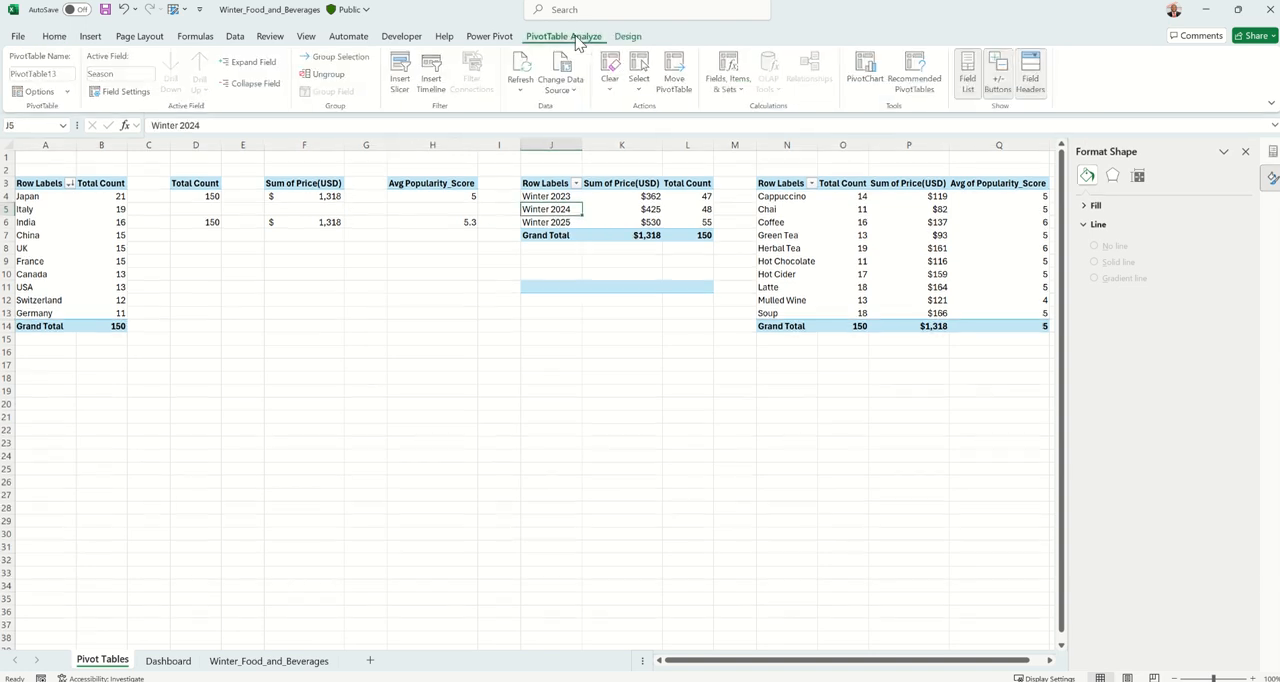
pyautogui.click(400, 78)
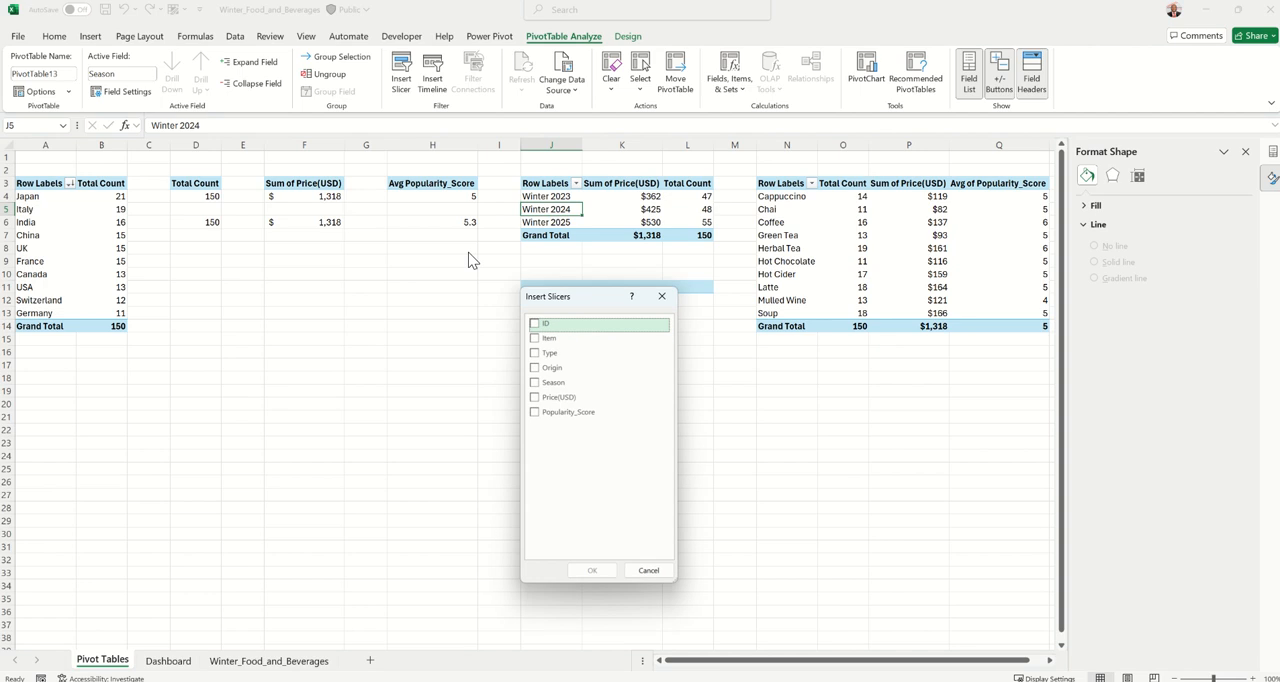
pyautogui.click(533, 353)
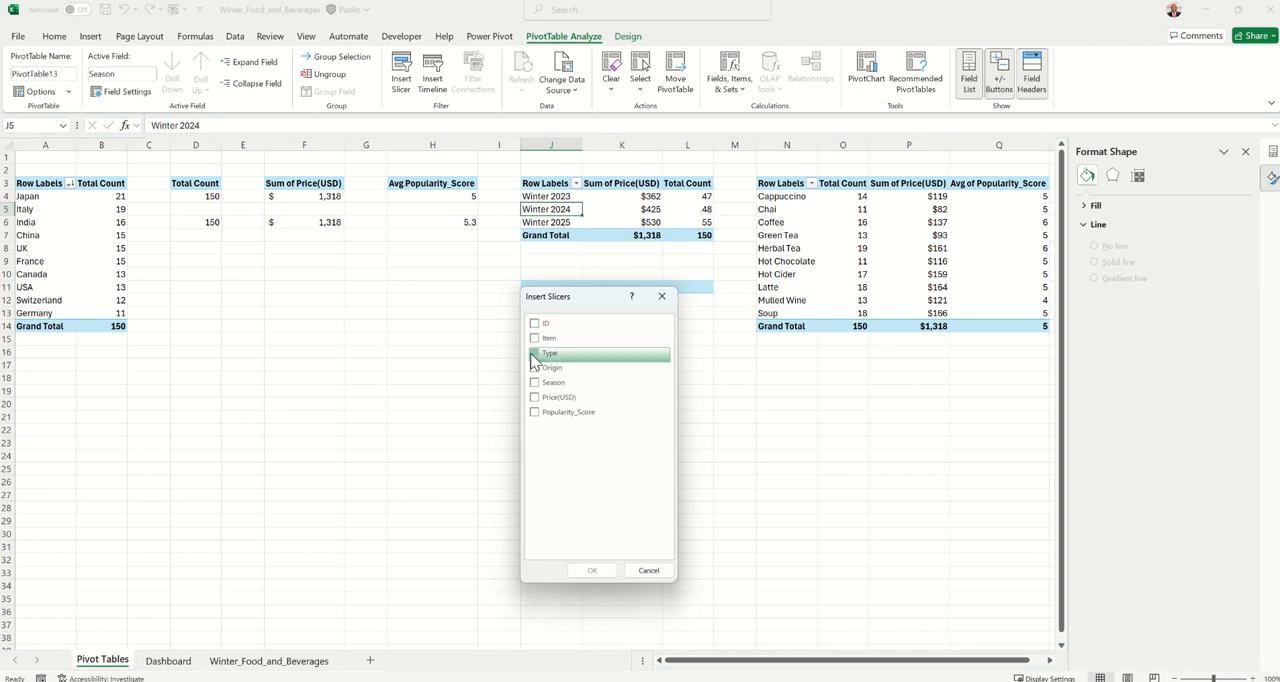
pyautogui.click(535, 382)
pyautogui.click(591, 570)
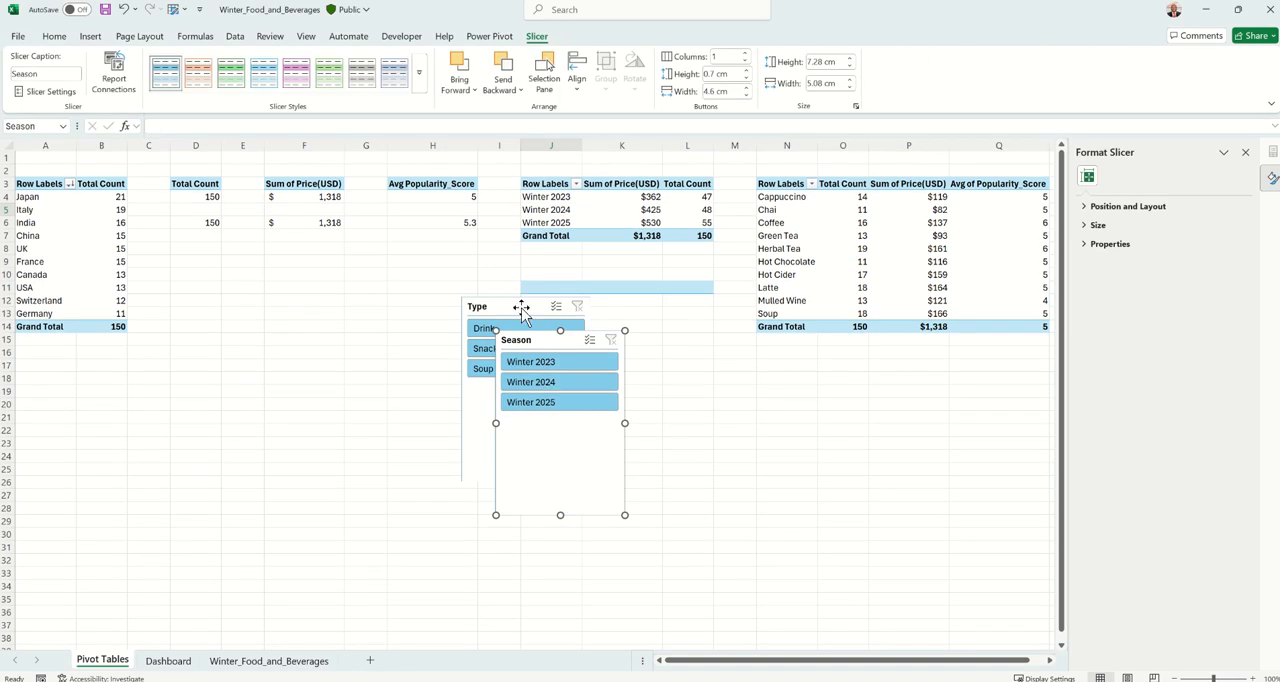
# Cut the Type and Season slicers from the Pivot Tables sheet and paste them at S14 on the Dashboard sheet
pyautogui.keyDown('ctrl'); pyautogui.click(521, 310); pyautogui.keyUp('ctrl')
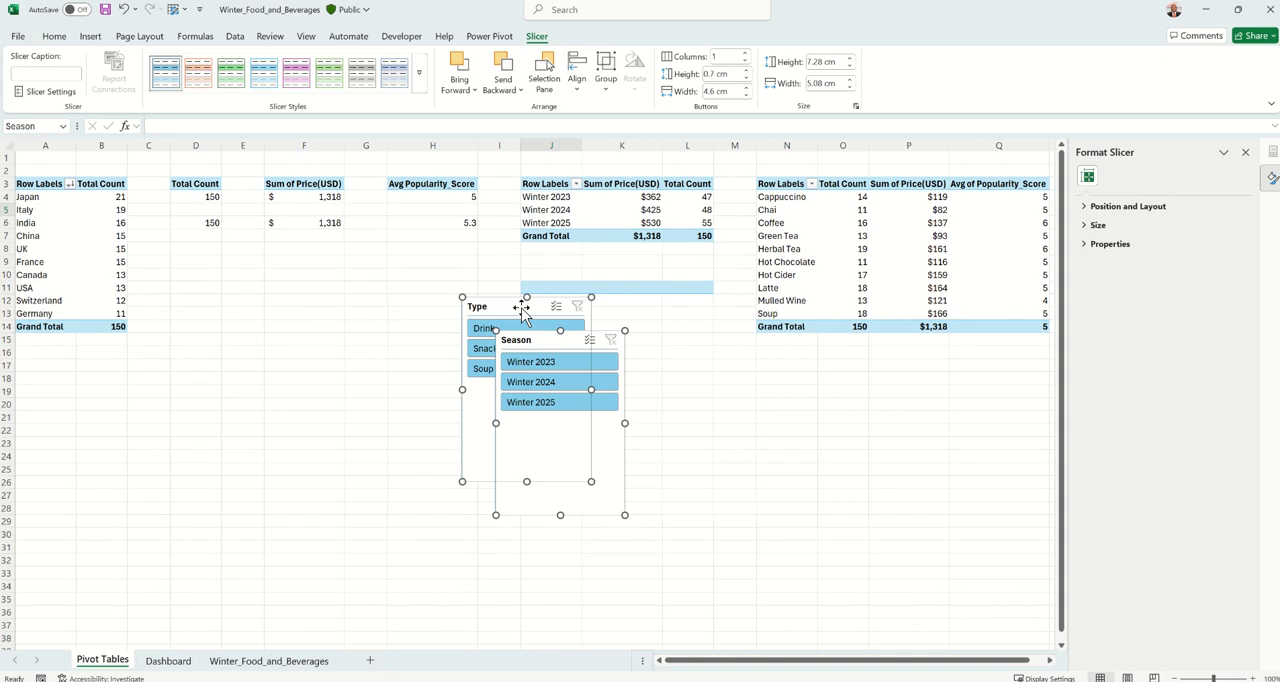
pyautogui.hotkey('ctrl', 'x')
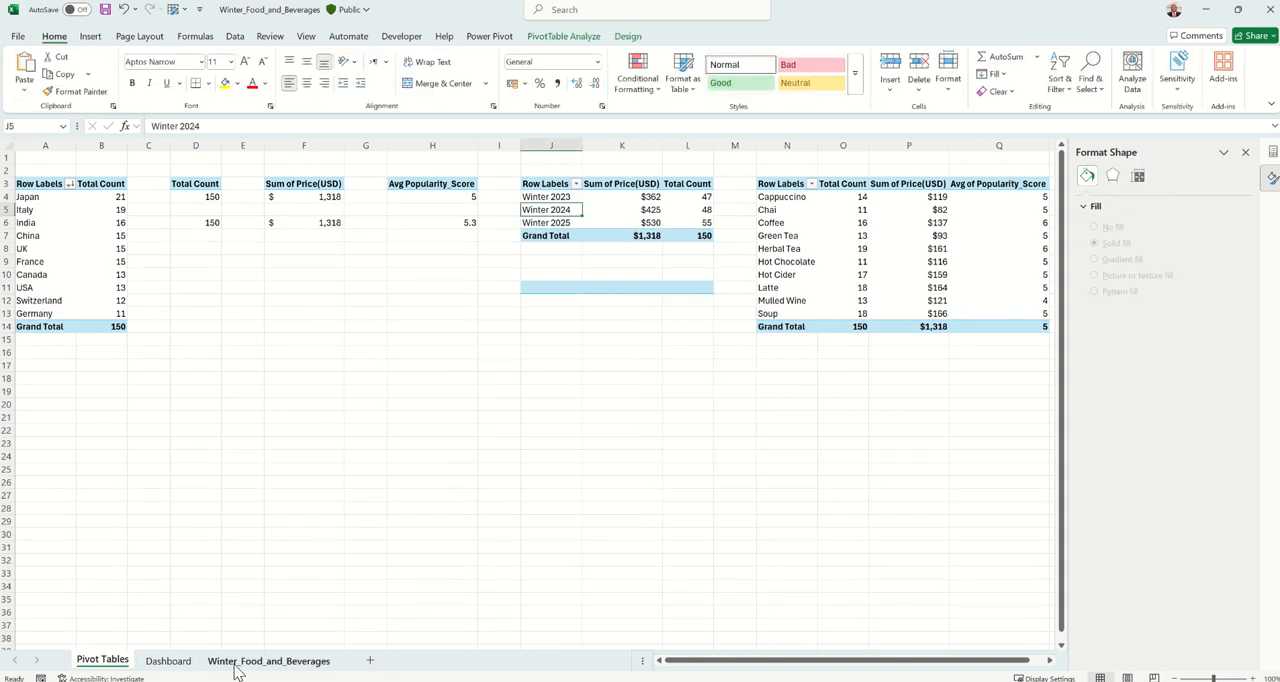
pyautogui.click(168, 661)
pyautogui.click(794, 324)
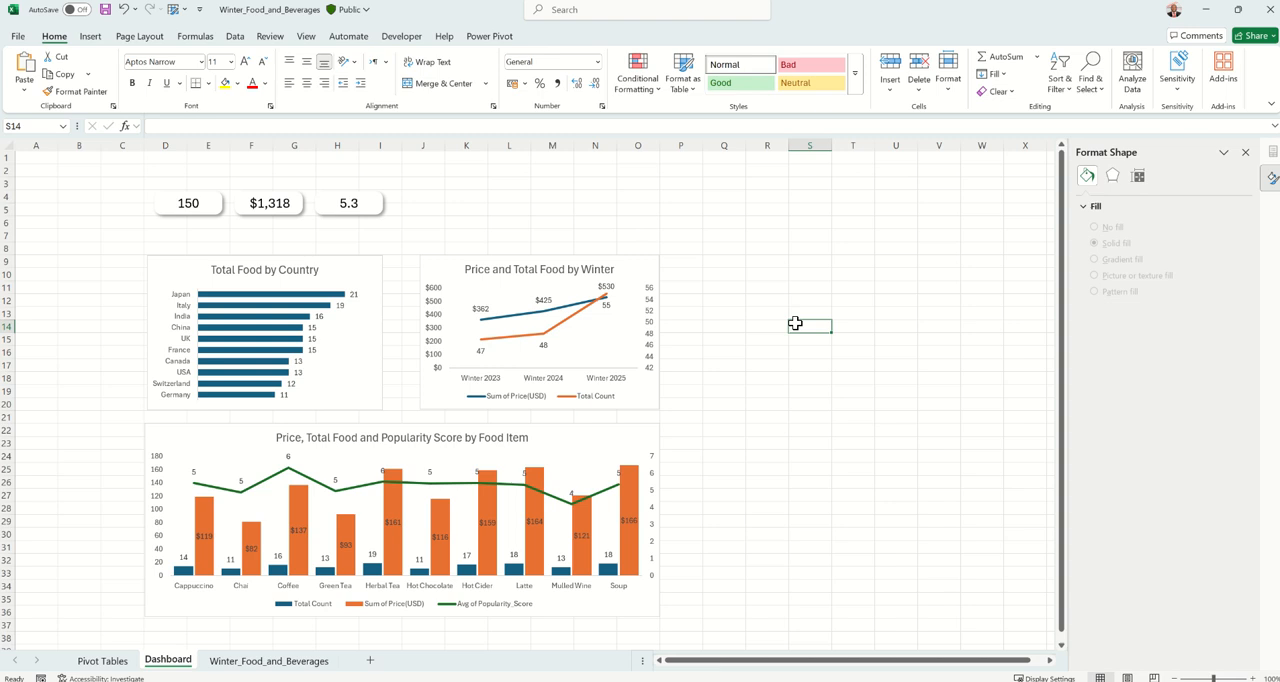
pyautogui.hotkey('ctrl', 'v')
# Place the Type slicer beside the 5.3 card, apart from the Season slicer, and shrink it to about 1.83 cm high
pyautogui.moveTo(800, 326); pyautogui.dragTo(460, 188)
pyautogui.click(981, 300)
pyautogui.click(735, 190)
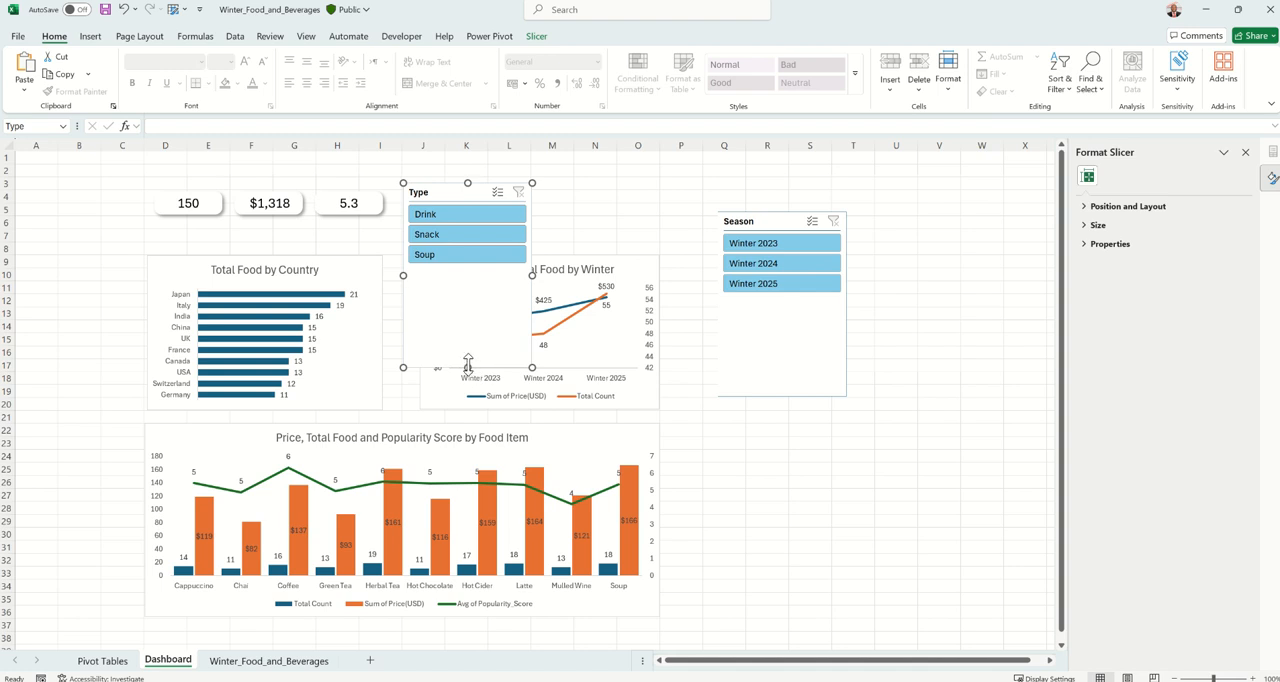
pyautogui.moveTo(467, 367); pyautogui.dragTo(457, 197)
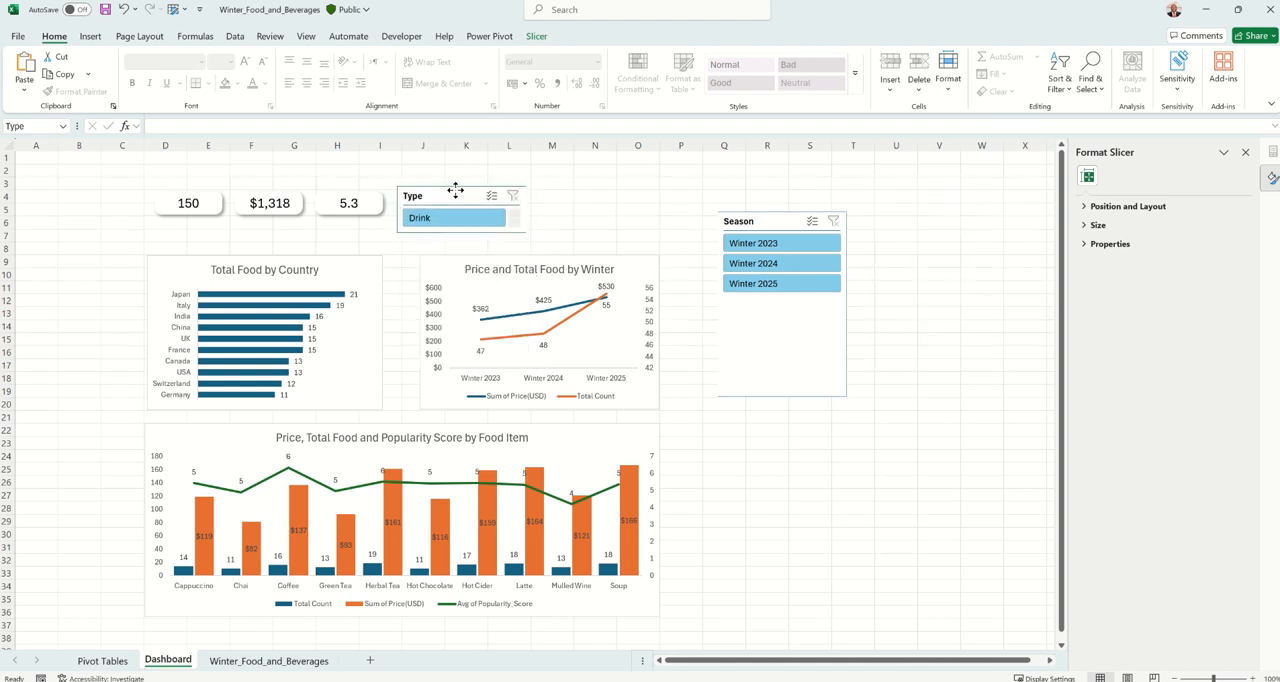
# Arrange the Type slicer's buttons in three columns and nudge the slicer slightly within the card row
pyautogui.click(535, 36)
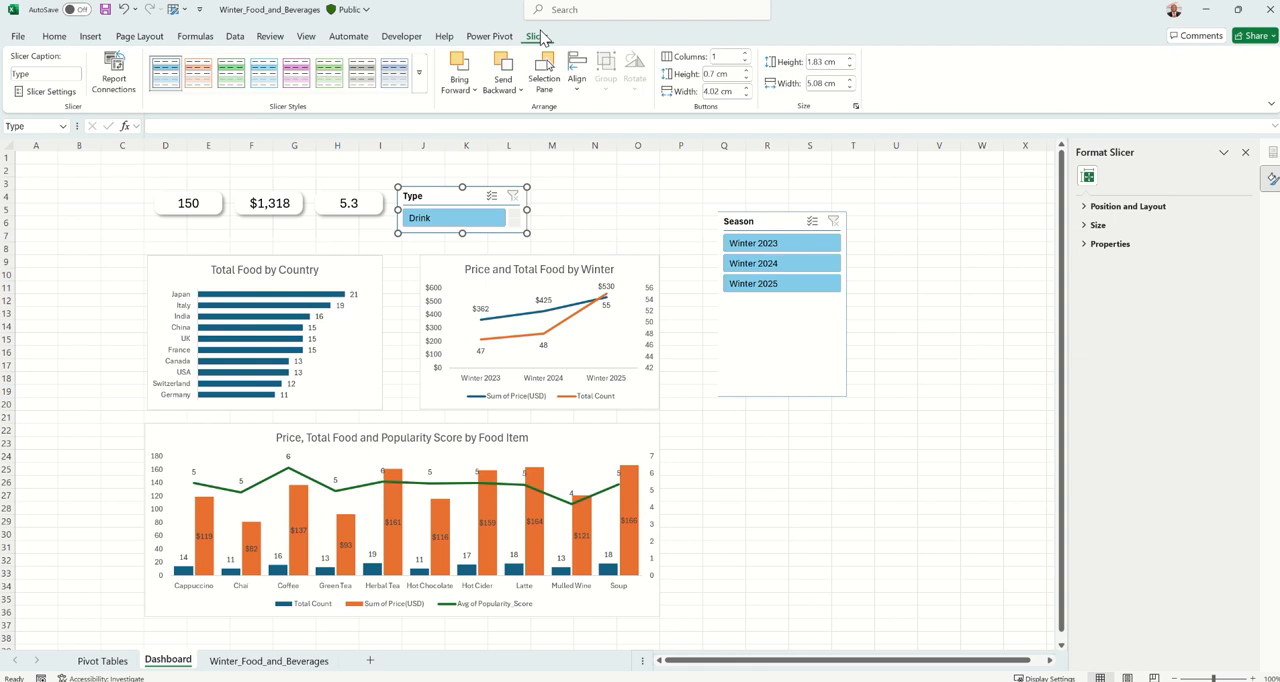
pyautogui.click(745, 54)
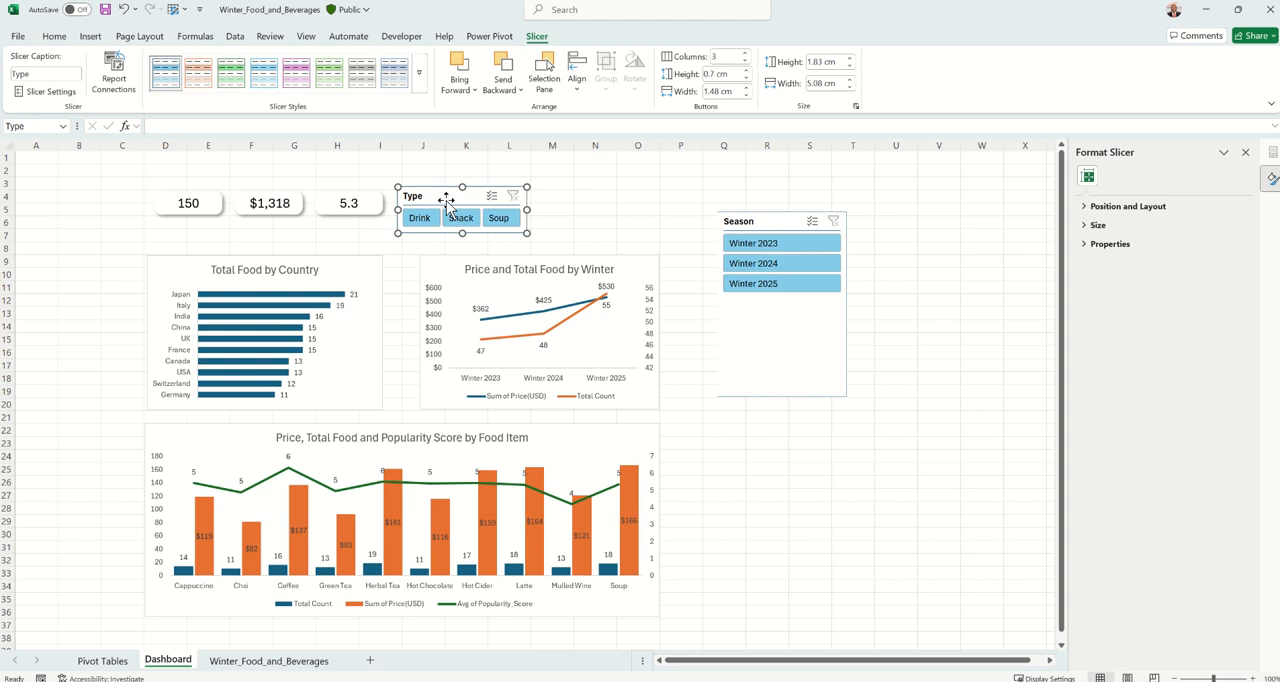
pyautogui.moveTo(446, 191); pyautogui.dragTo(448, 192)
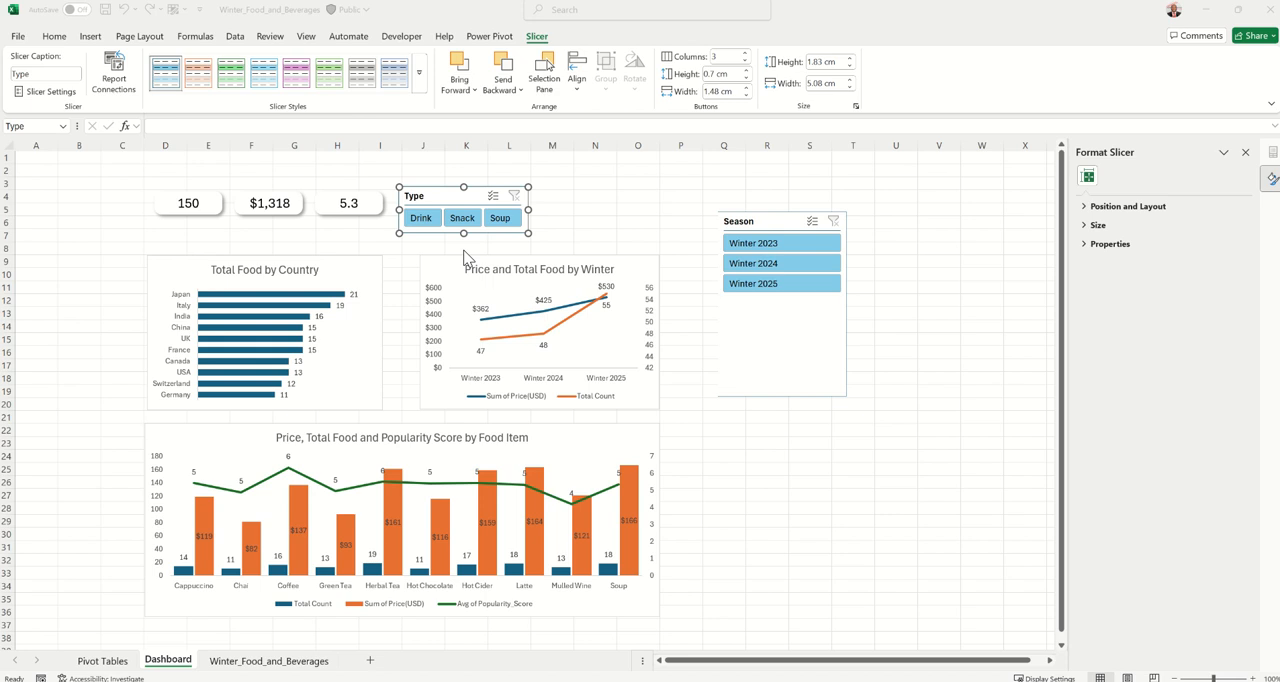
# Check the slicer layout against the PowerPoint dashboard sketch and the finished report workbook, and return to the working dashboard
pyautogui.hotkey('alt', 'Tab')
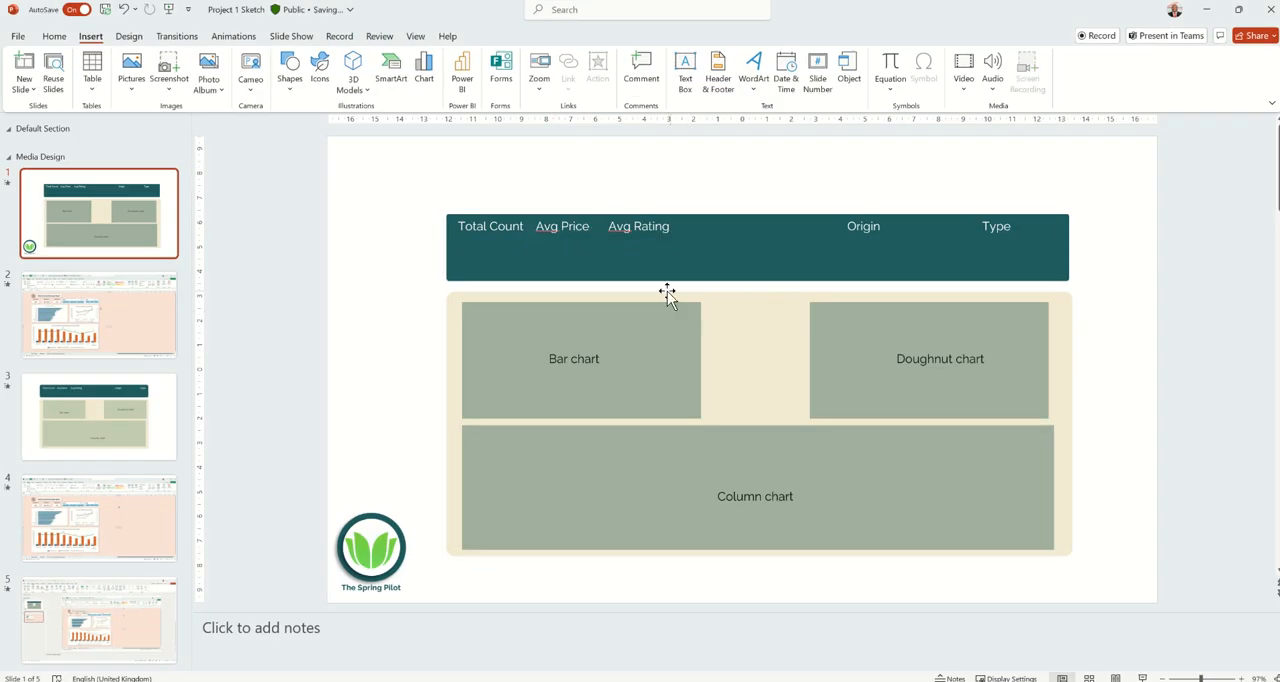
pyautogui.moveTo(762, 681)
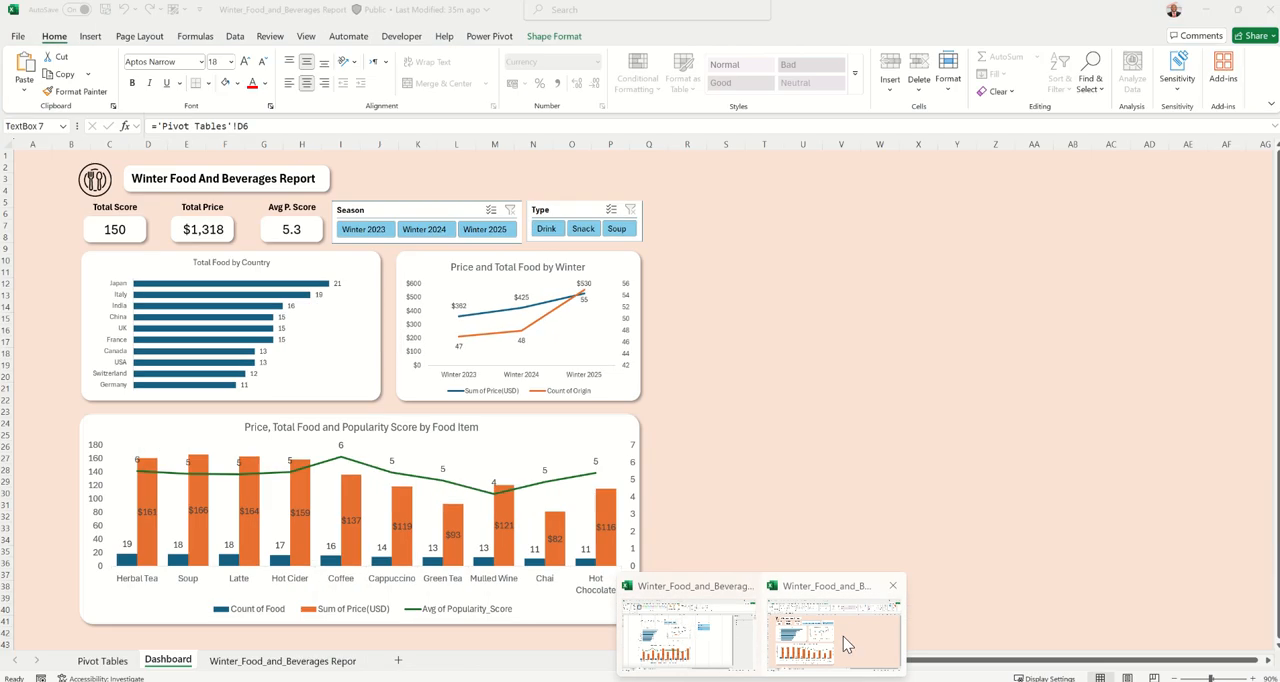
pyautogui.click(843, 636)
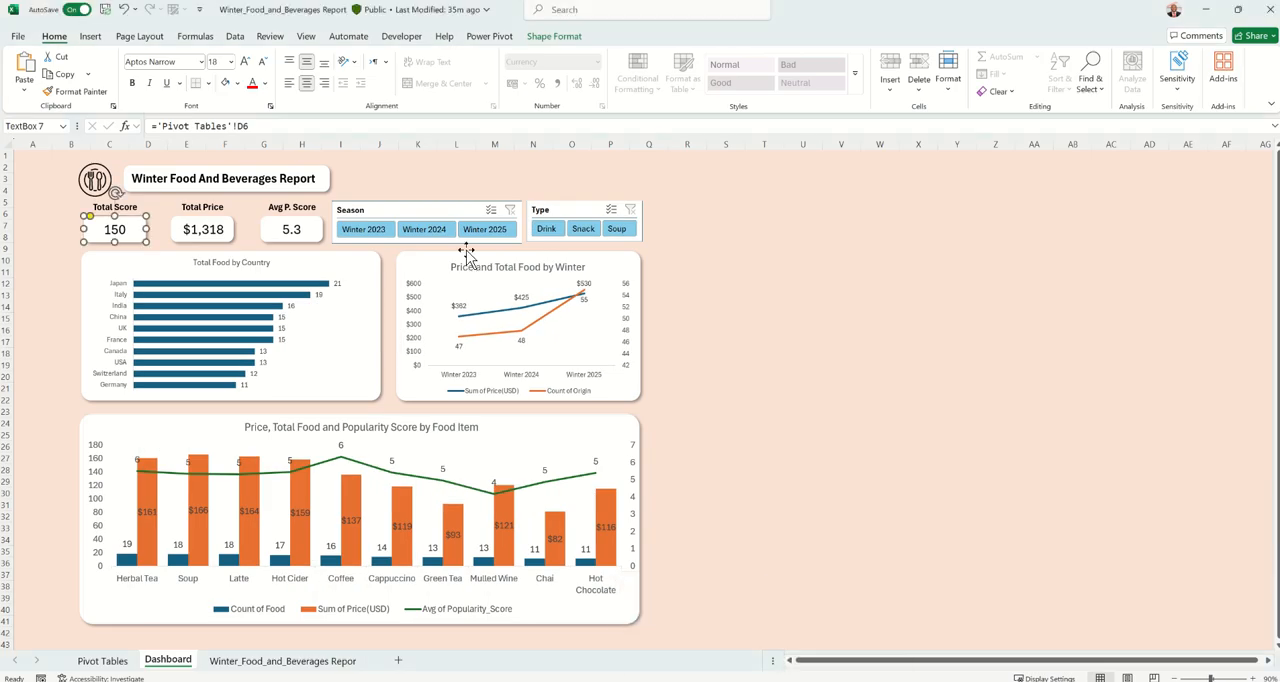
pyautogui.hotkey('alt', 'Tab')
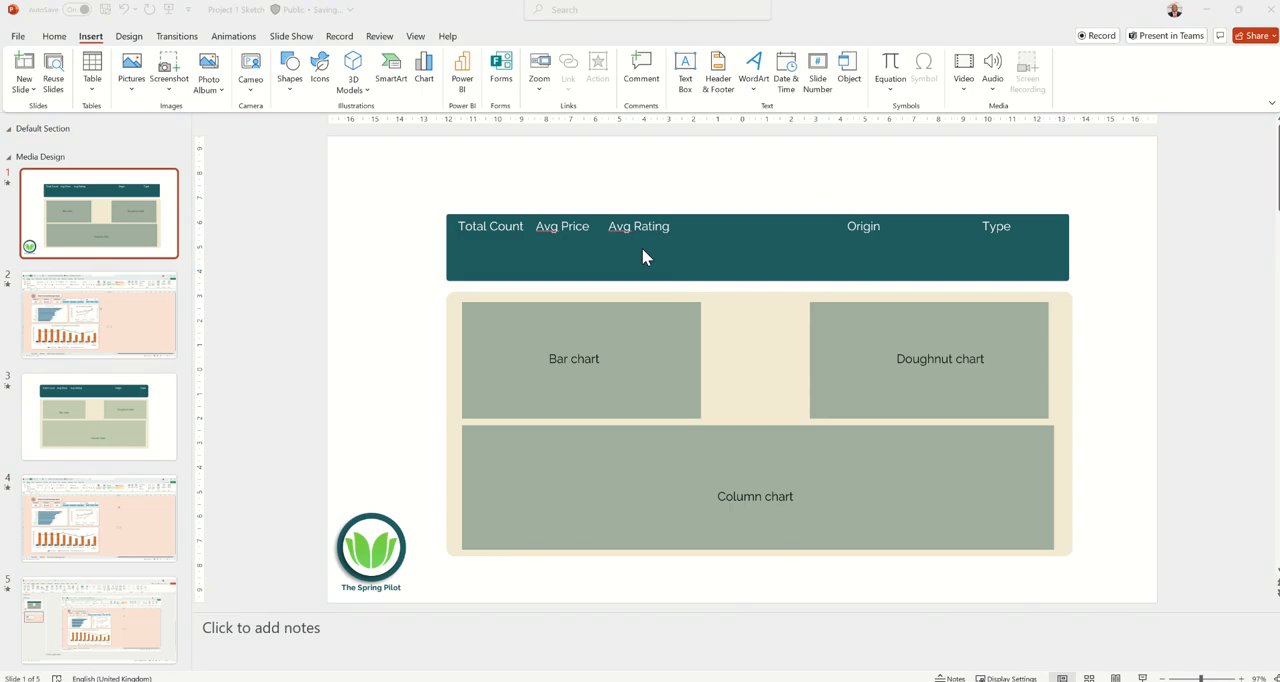
pyautogui.hotkey('alt', 'Tab')
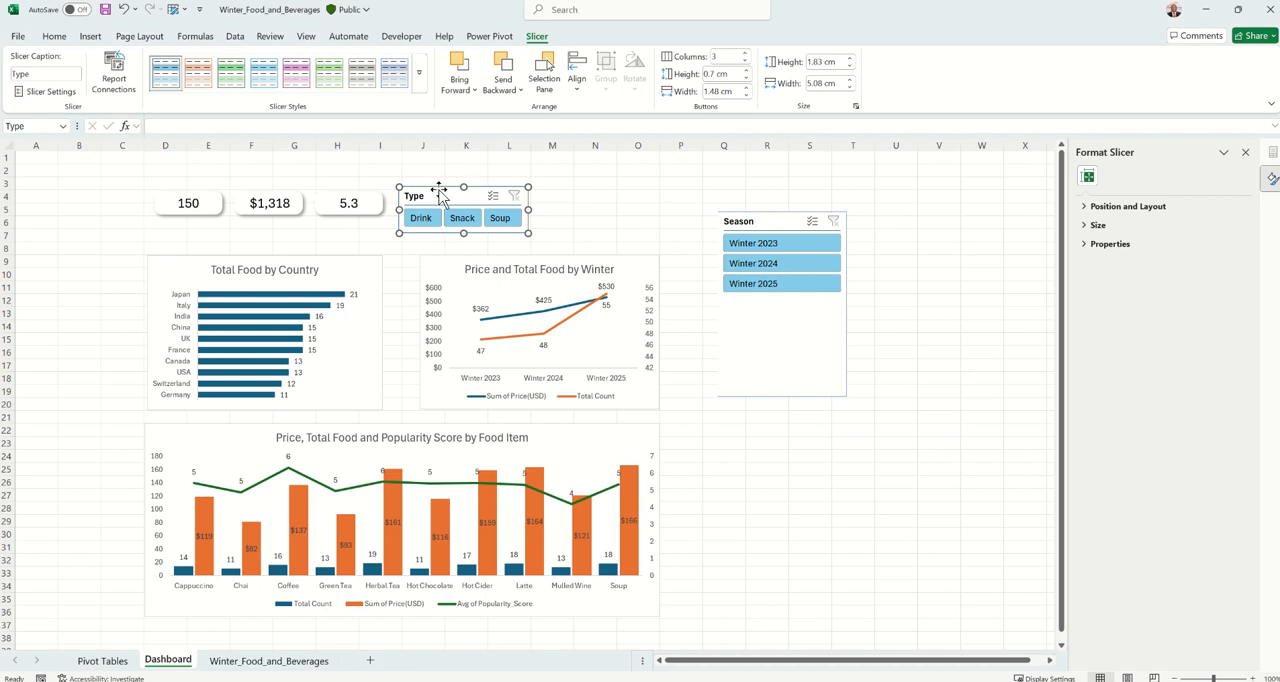
# Move the Type slicer above the right end of the winter line chart and set the Season slicer to three columns
pyautogui.moveTo(440, 195); pyautogui.dragTo(570, 196)
pyautogui.click(765, 222)
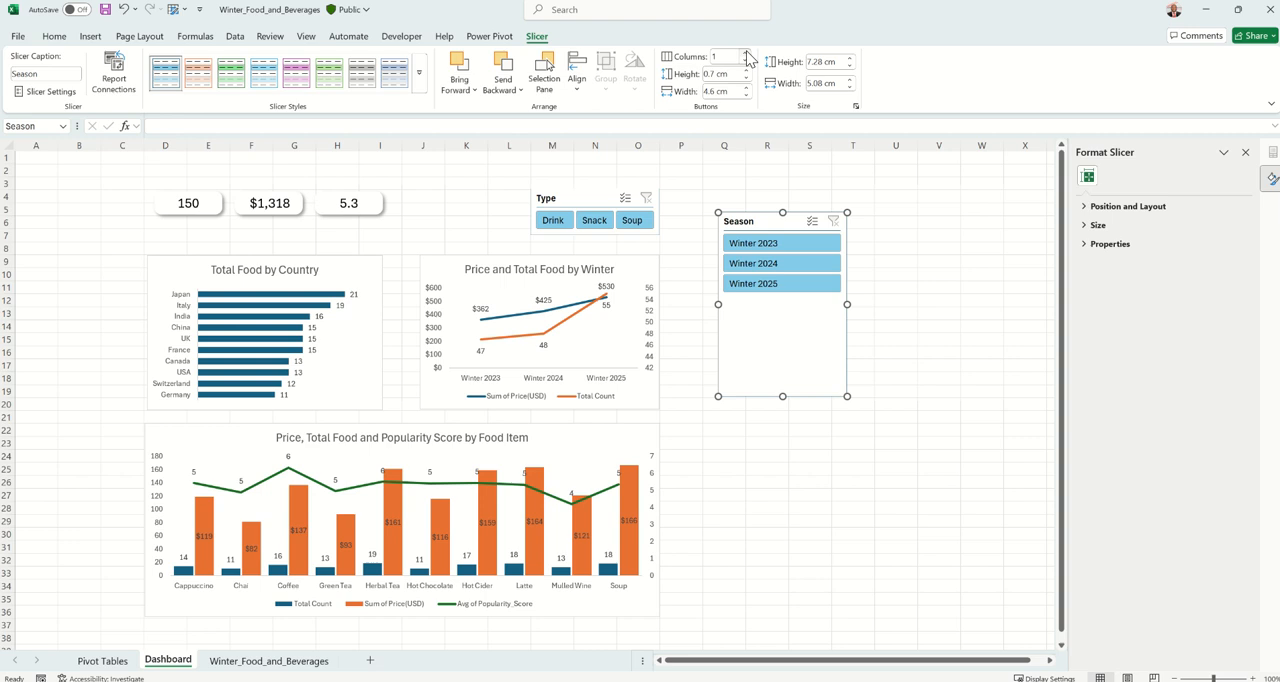
pyautogui.click(746, 53)
pyautogui.click(746, 53)
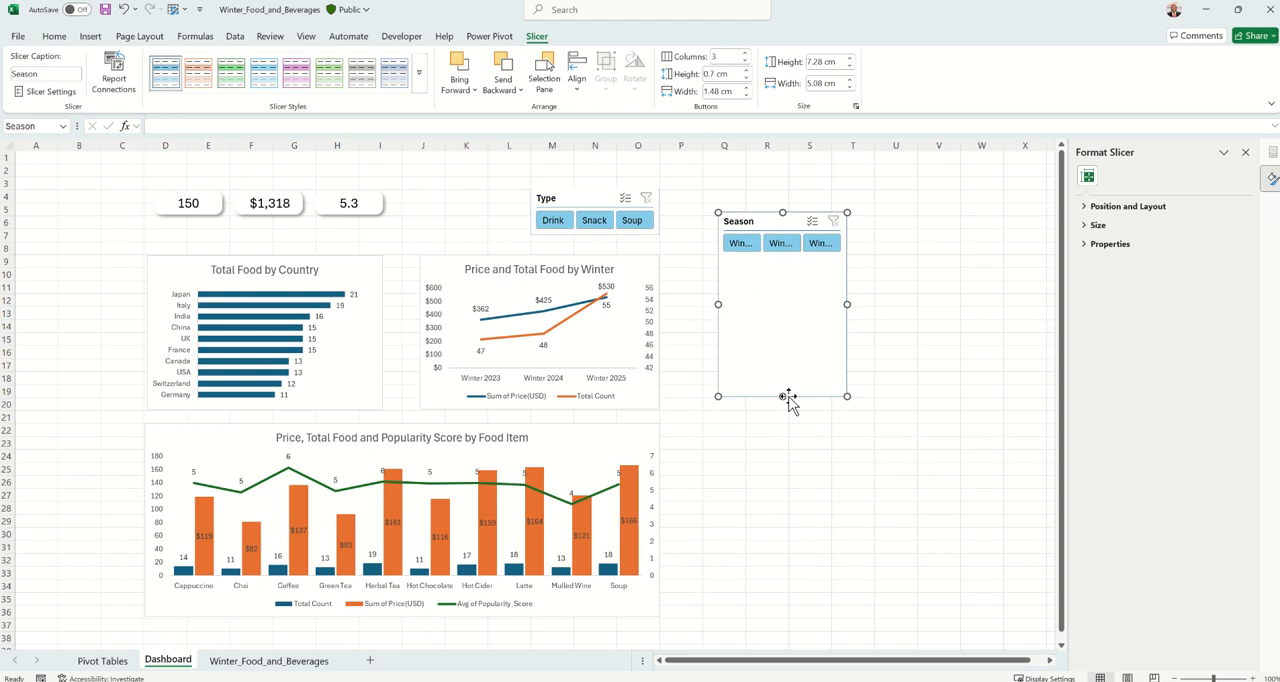
# Resize the Season slicer to about 1.89 cm high and 7.97 cm wide, and place it directly left of the Type slicer
pyautogui.moveTo(783, 396); pyautogui.dragTo(786, 265)
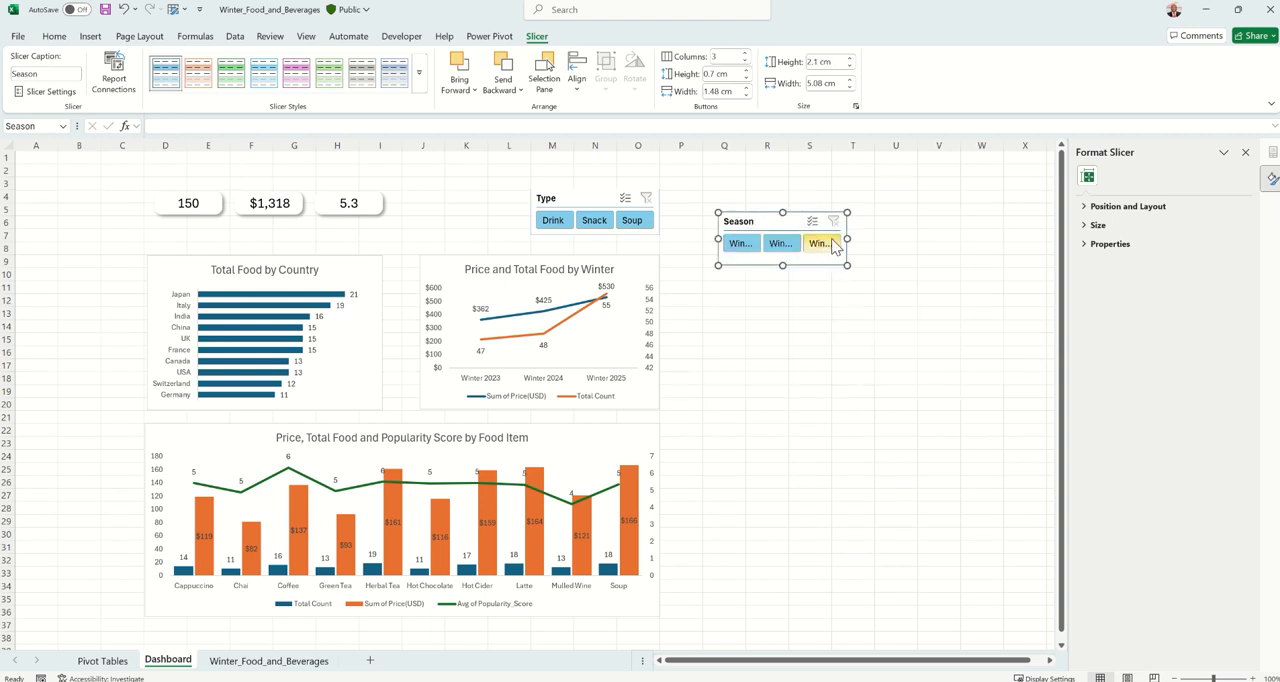
pyautogui.moveTo(847, 237); pyautogui.dragTo(914, 236)
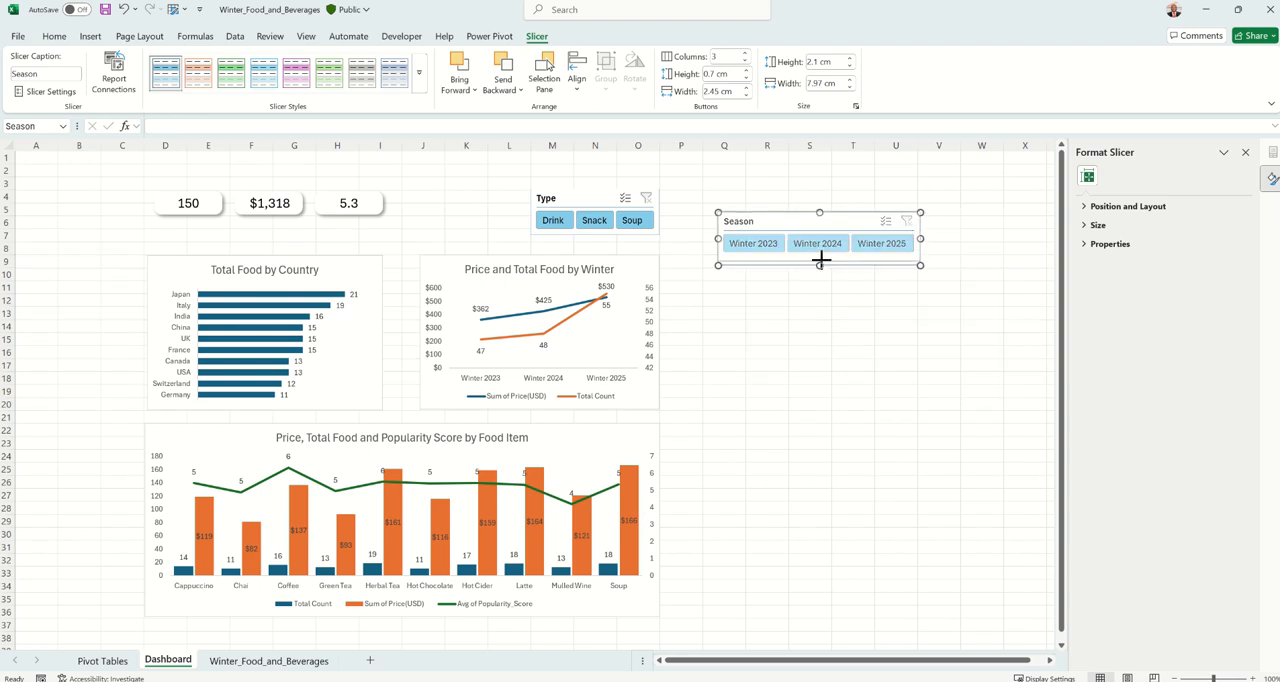
pyautogui.moveTo(820, 261); pyautogui.dragTo(410, 197)
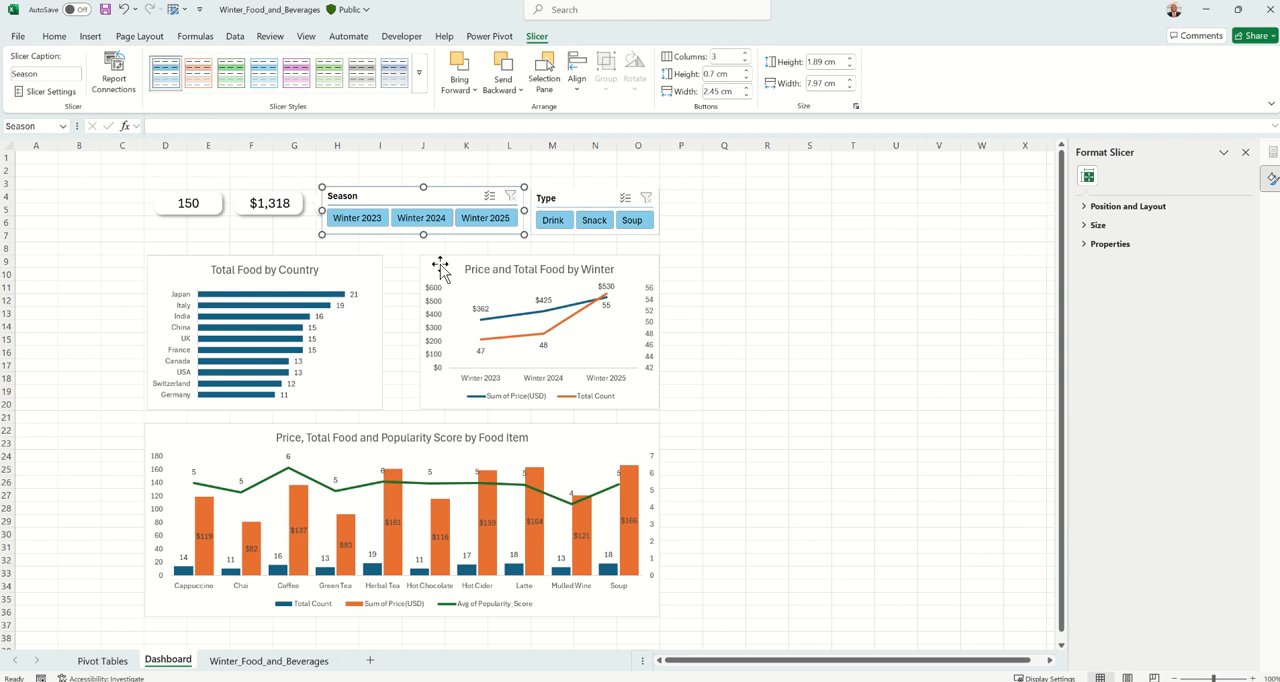
# Widen the Total Food by Country chart leftwards and shift it so that its left edge lies at column C
pyautogui.click(368, 280)
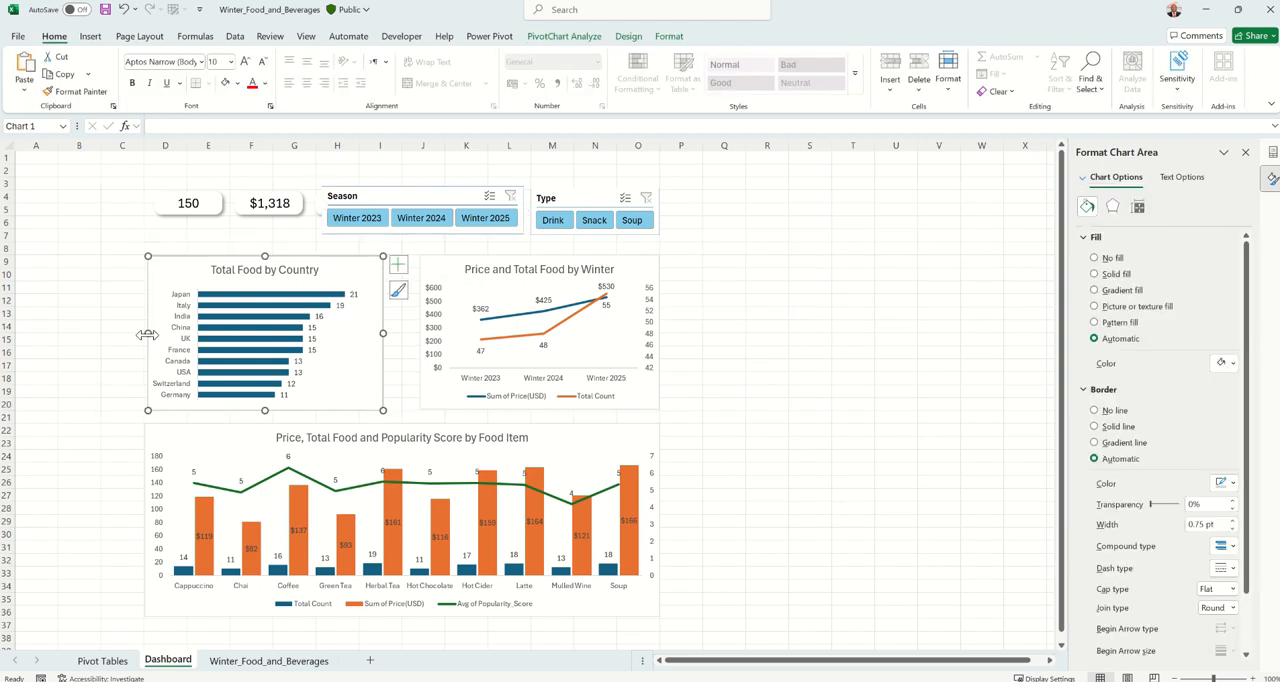
pyautogui.moveTo(147, 332); pyautogui.dragTo(126, 333)
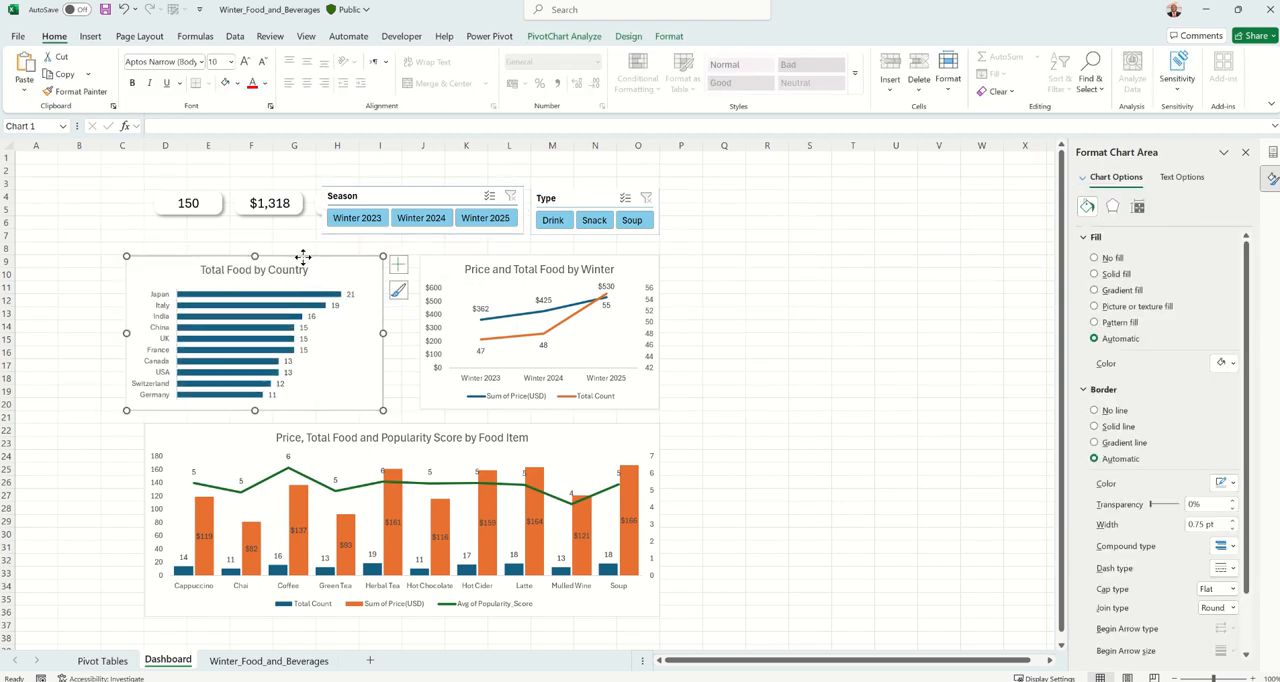
pyautogui.moveTo(300, 257); pyautogui.dragTo(279, 257)
pyautogui.click(443, 263)
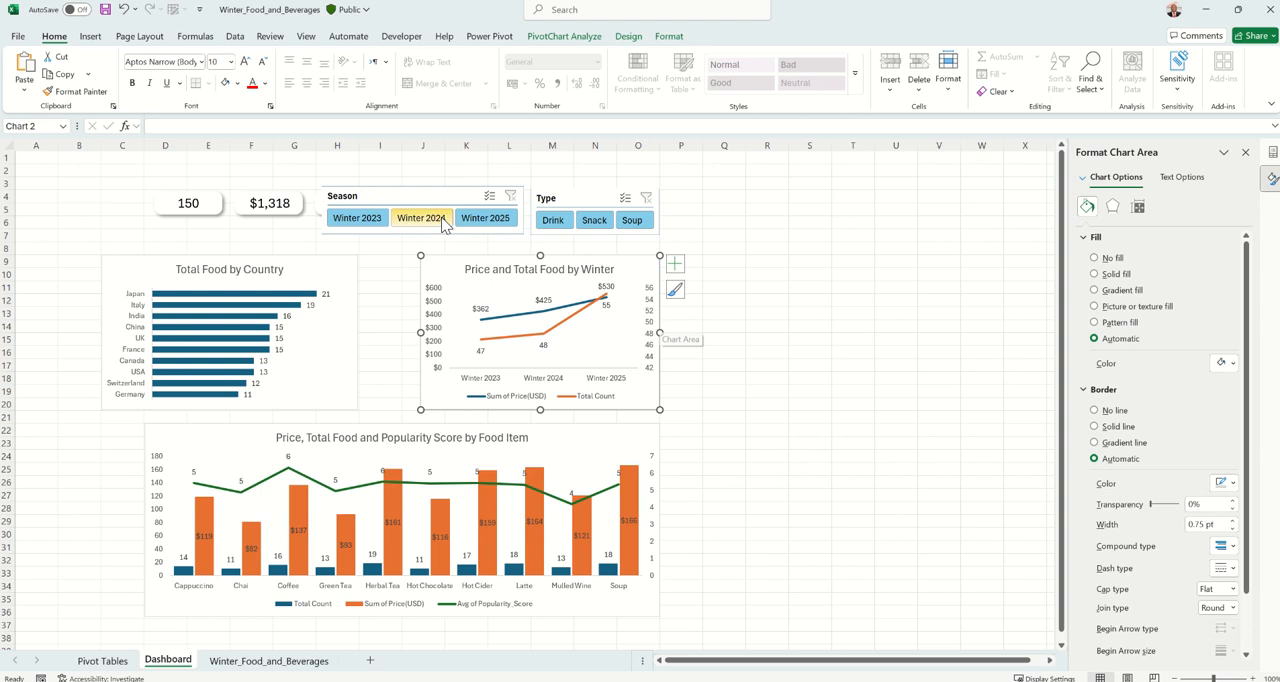
# Narrow the 150 and $1,318 cards and move both left, aligning the first with the country chart's left edge
pyautogui.click(214, 206)
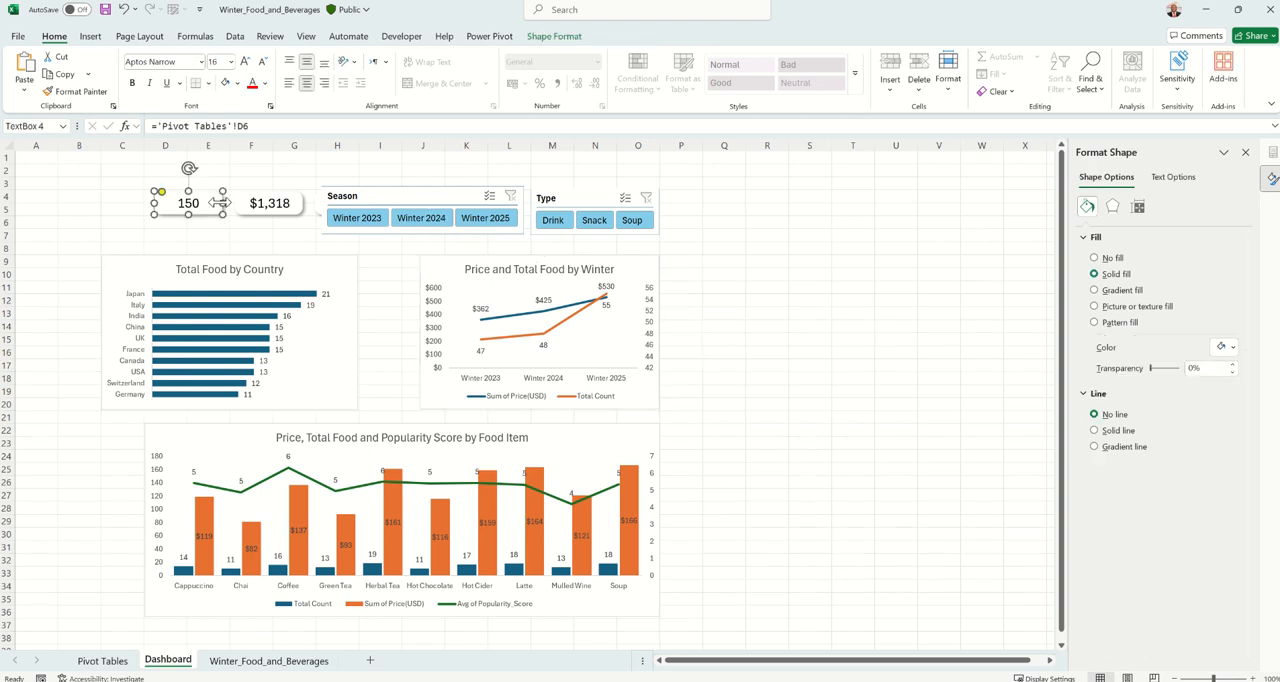
pyautogui.moveTo(213, 201); pyautogui.dragTo(206, 201)
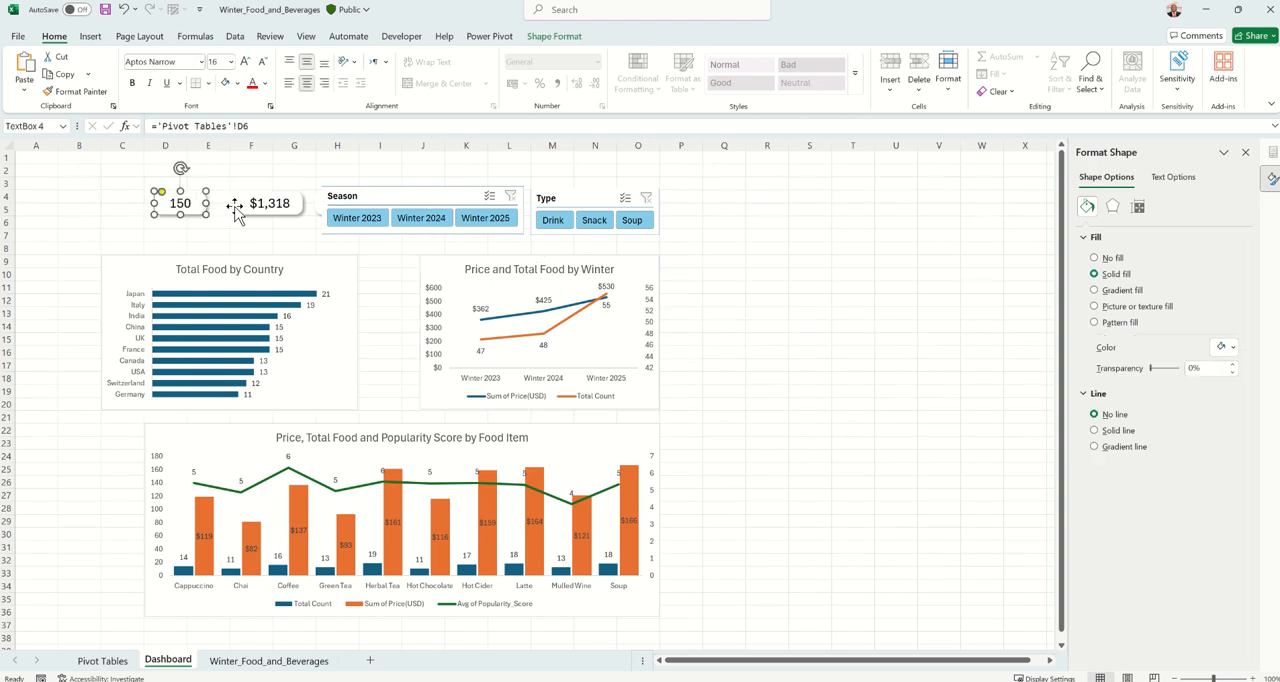
pyautogui.click(236, 208)
pyautogui.moveTo(303, 203); pyautogui.dragTo(296, 203)
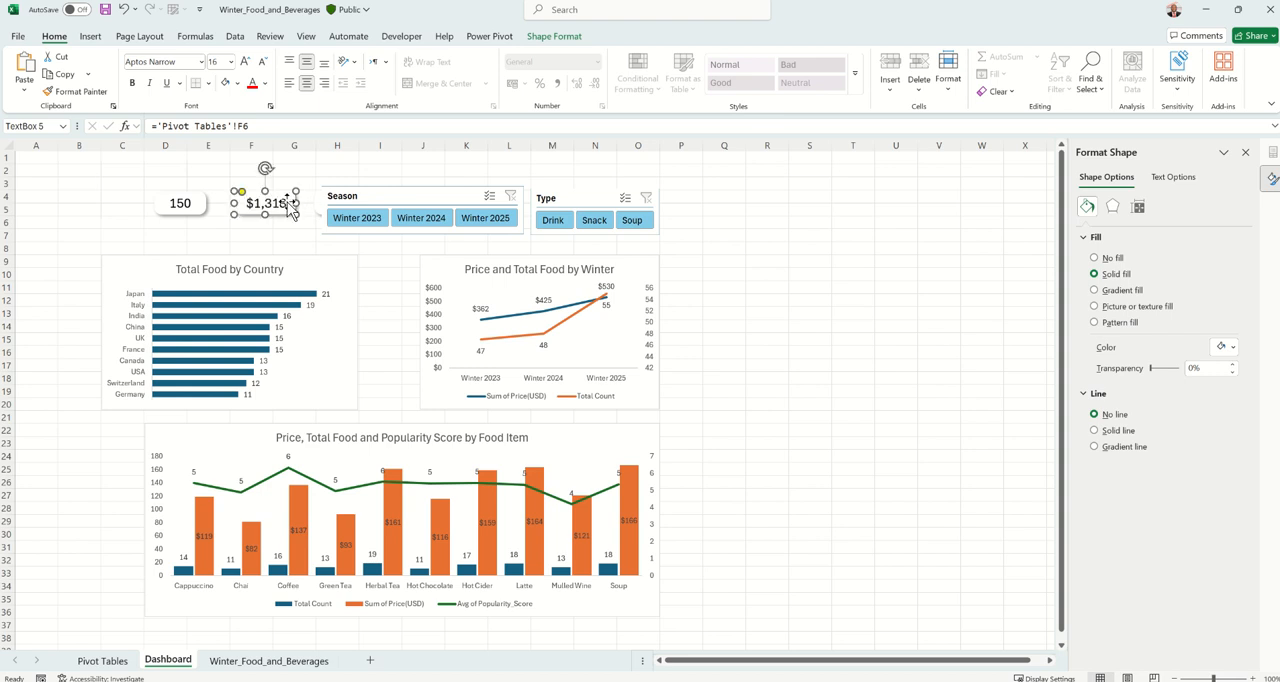
pyautogui.keyDown('shift'); pyautogui.click(193, 205); pyautogui.keyUp('shift')
pyautogui.moveTo(193, 205); pyautogui.dragTo(148, 203)
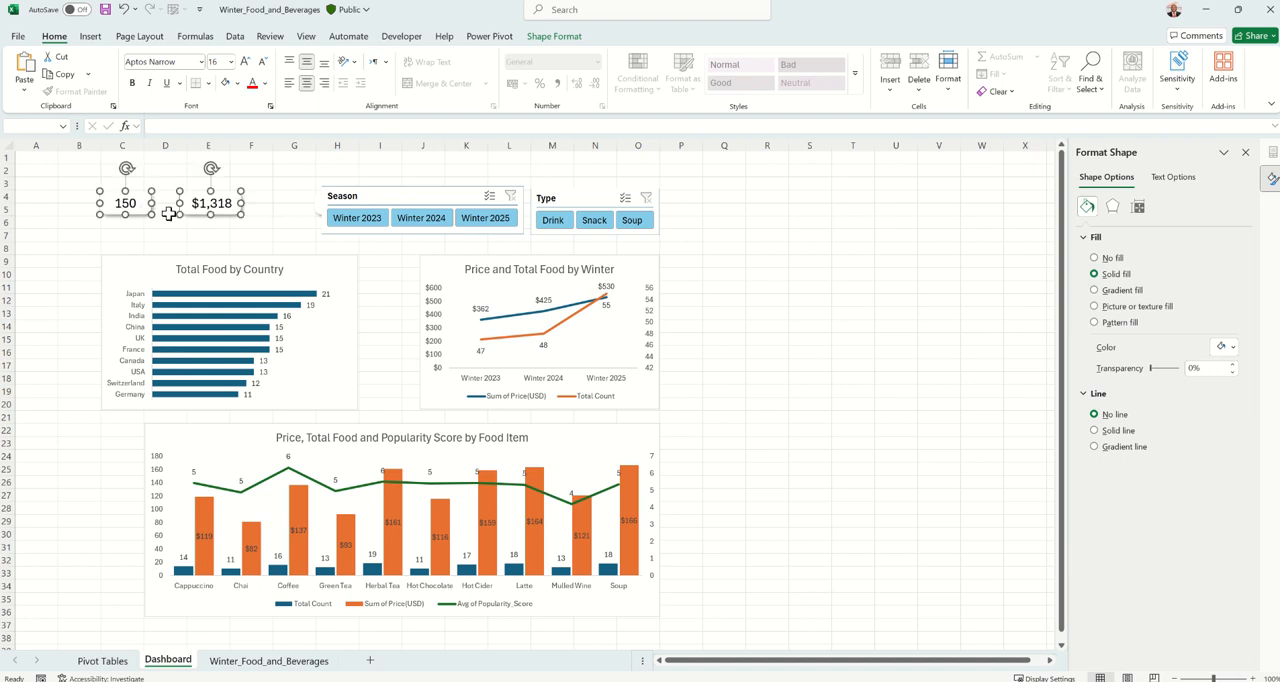
# Narrow the 5.3 card, shift the Season slicer off it, and move the card left to the $1,318 card
pyautogui.click(315, 210)
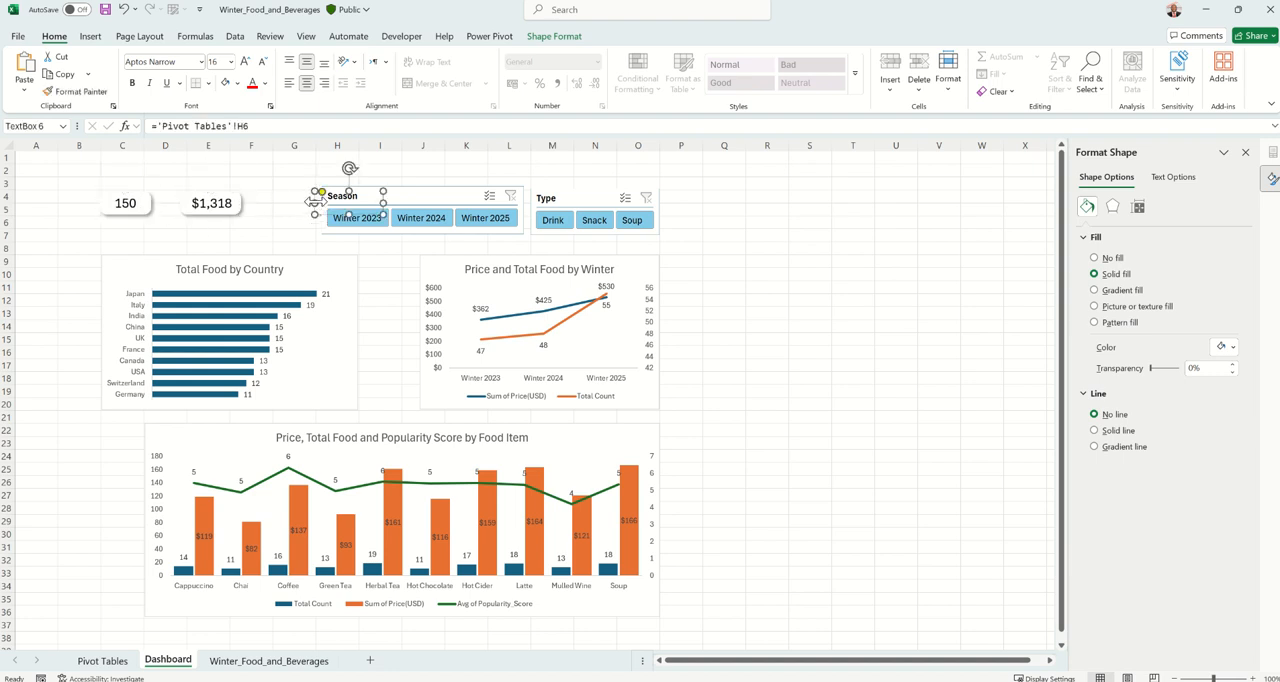
pyautogui.moveTo(313, 201)
pyautogui.mouseDown()
pyautogui.moveTo(373, 212)
pyautogui.moveTo(304, 212)
pyautogui.mouseUp()
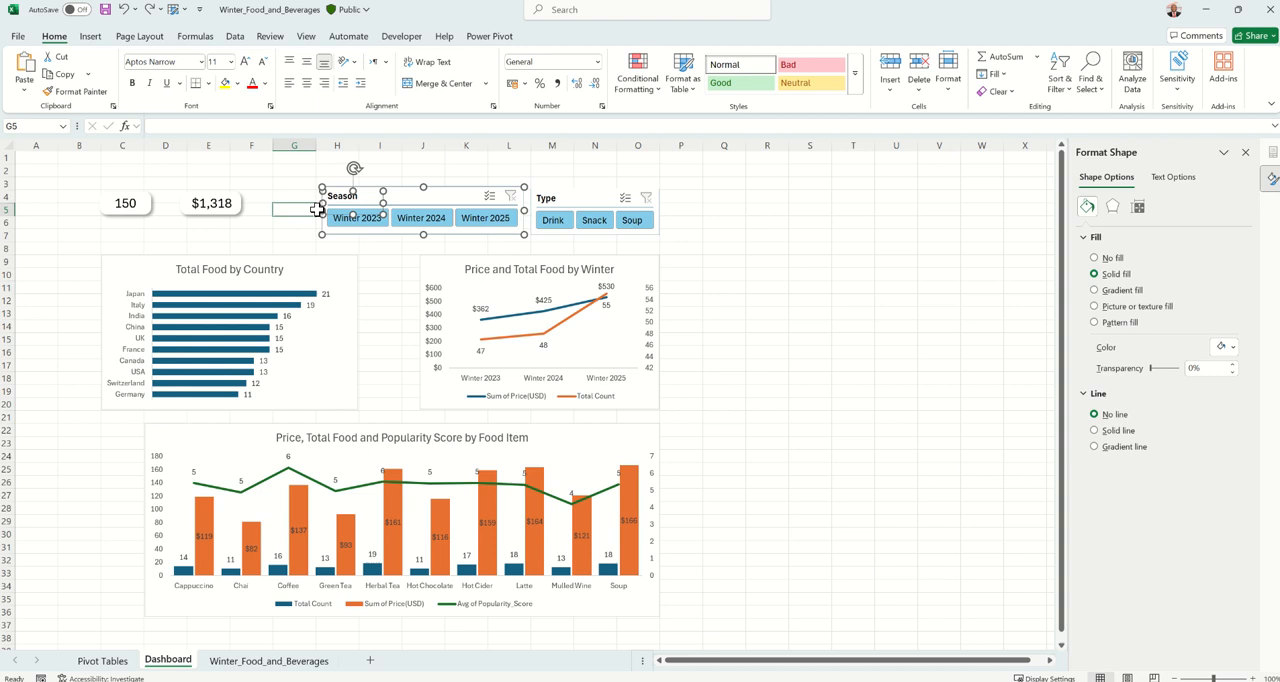
pyautogui.click(408, 195)
pyautogui.moveTo(418, 191); pyautogui.dragTo(471, 193)
pyautogui.click(350, 207)
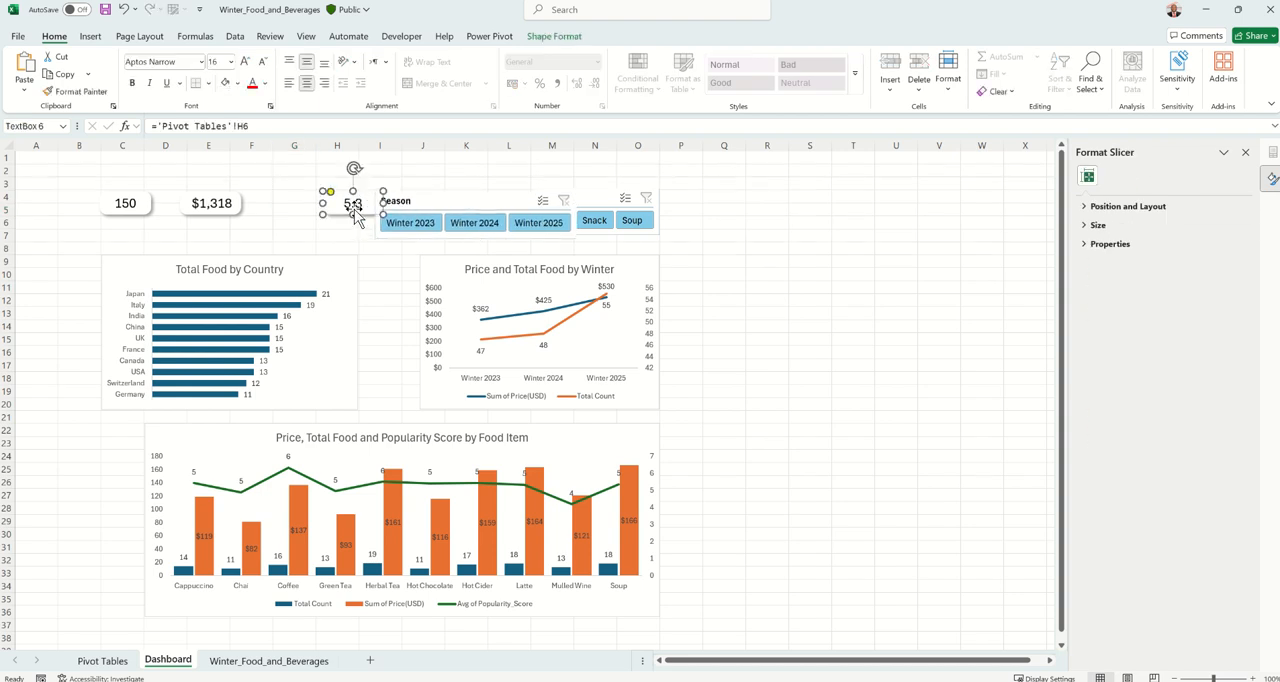
pyautogui.moveTo(341, 211); pyautogui.dragTo(263, 214)
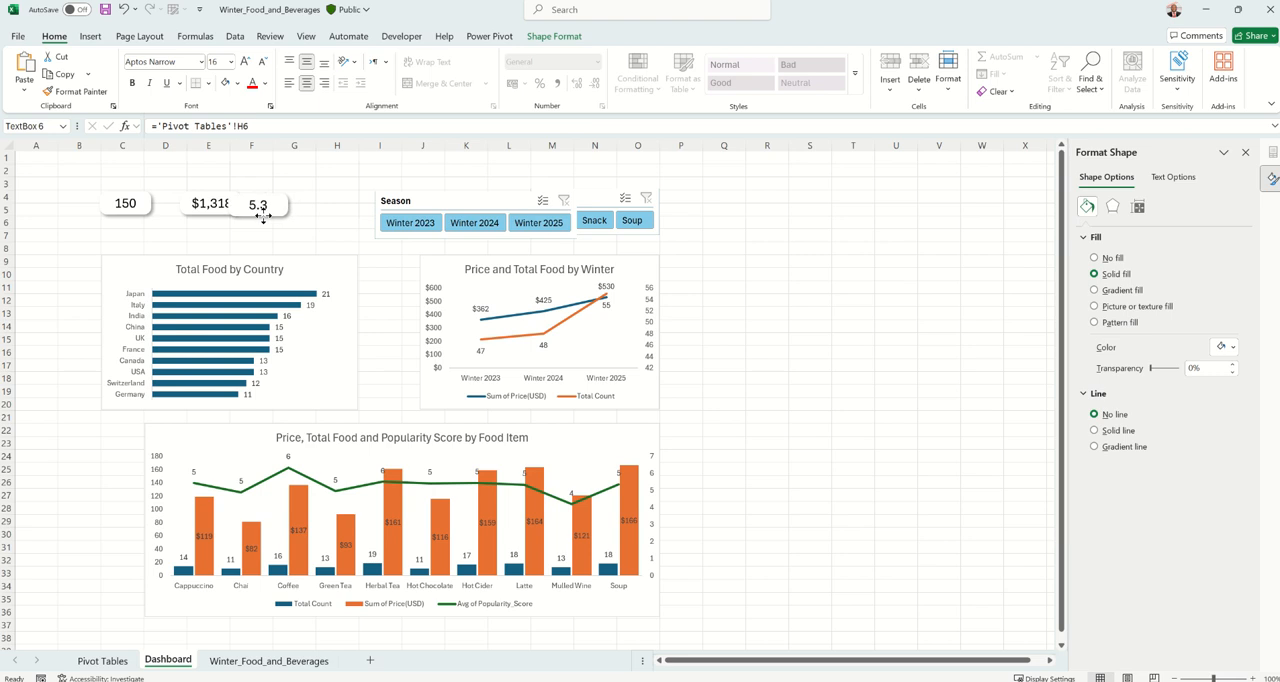
# Move the Season slicer back beside the Type slicer and select the 5.3 card
pyautogui.click(476, 203)
pyautogui.moveTo(476, 200); pyautogui.dragTo(429, 195)
pyautogui.click(288, 214)
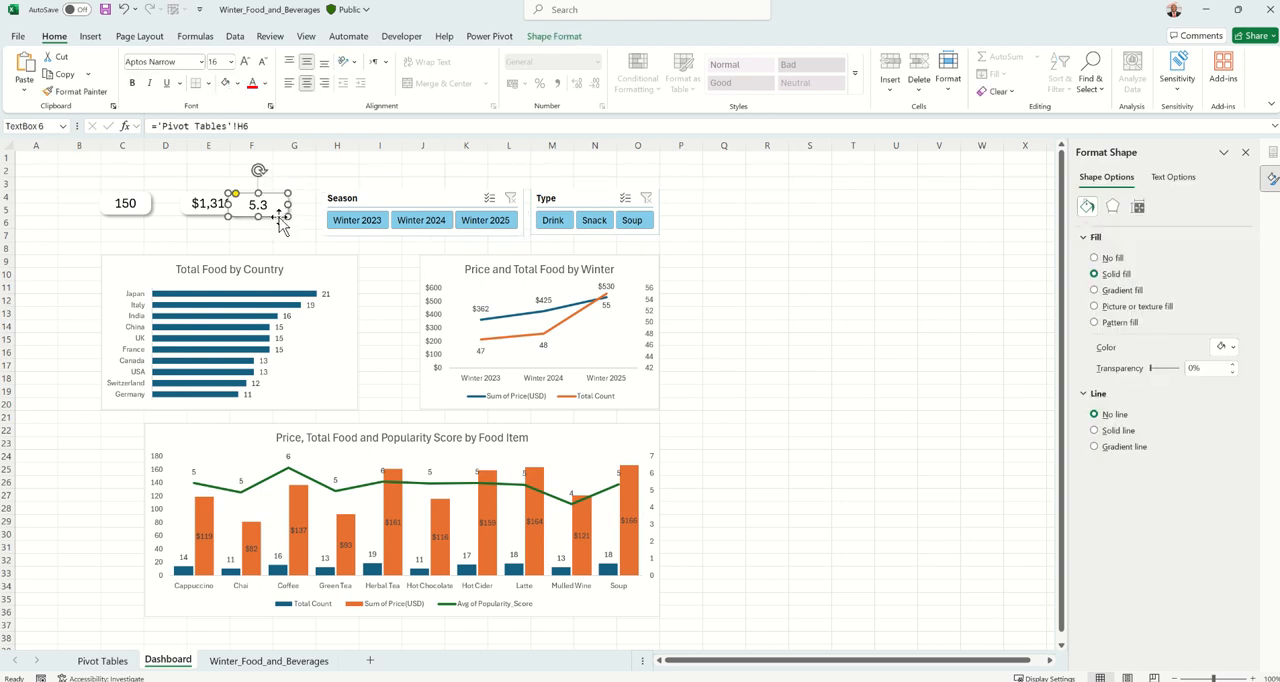
# Move the 5.3 card right and slightly up, off the $1,318 card, so that it sits beside the Season slicer
pyautogui.moveTo(280, 222); pyautogui.dragTo(303, 209)
pyautogui.click(815, 312)
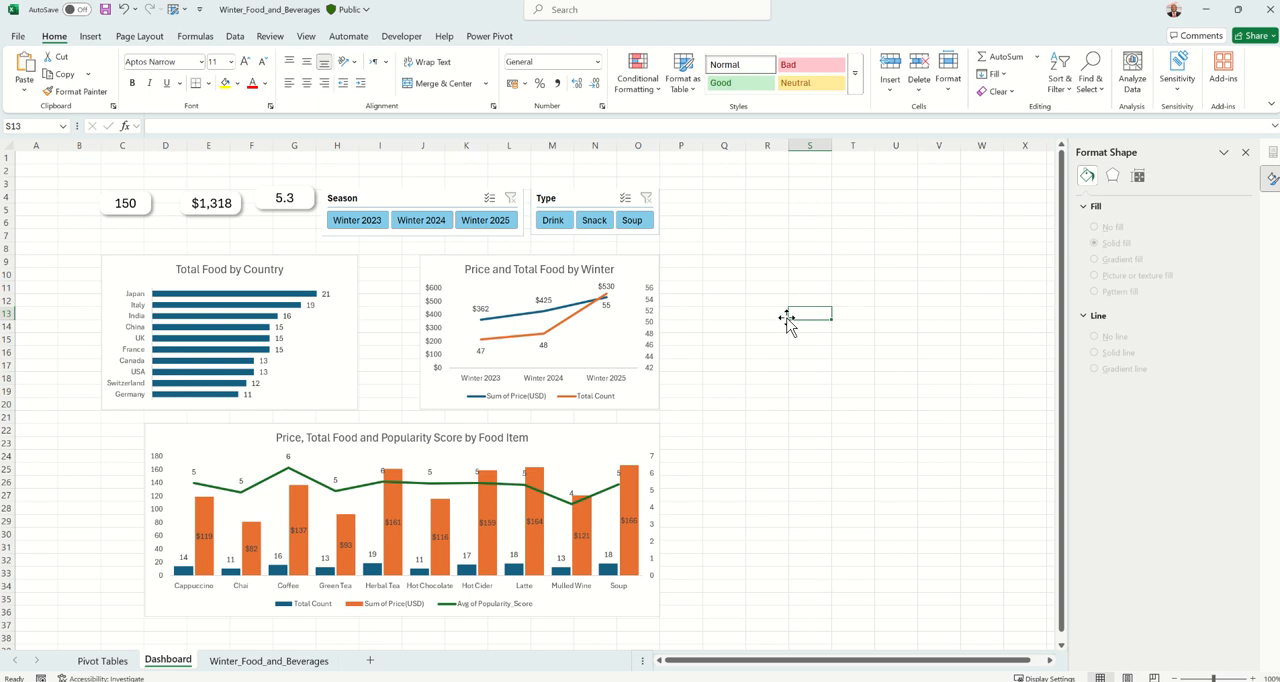
pyautogui.click(448, 193)
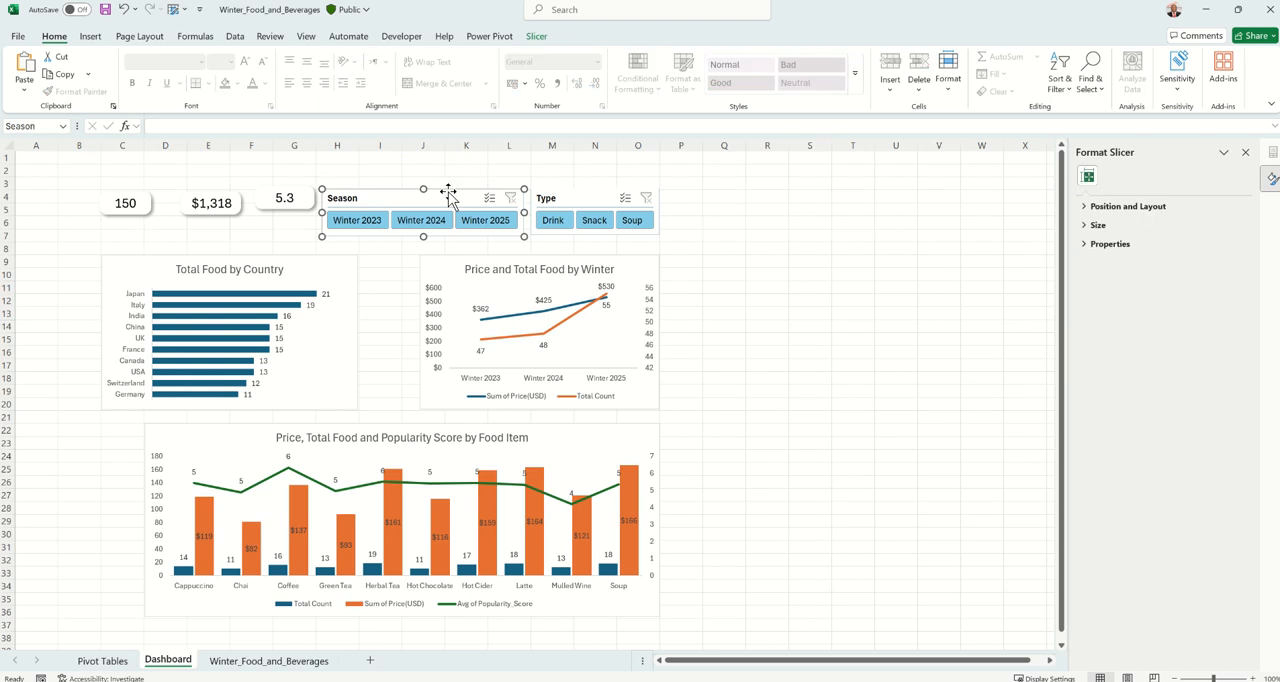
pyautogui.click(537, 37)
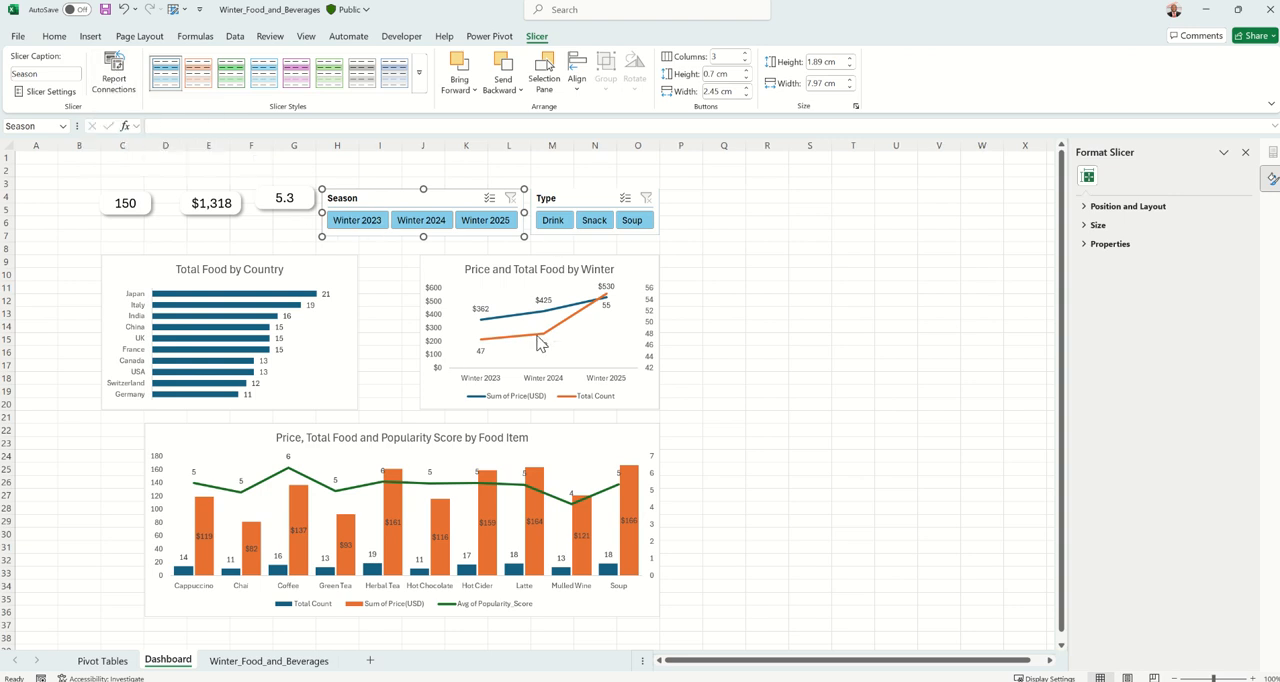
pyautogui.click(766, 314)
# Test the Season slicer by filtering on Winter 2023, Winter 2024 and Winter 2025 in turn, and clear its filter
pyautogui.click(374, 222)
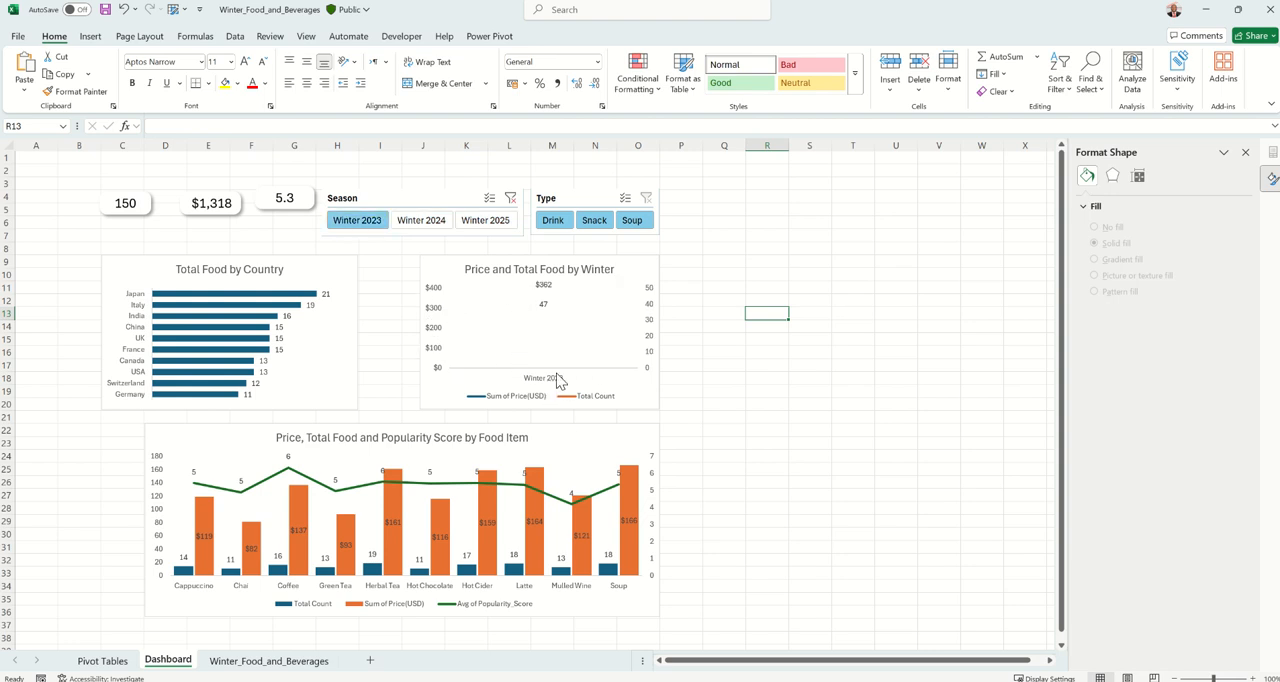
pyautogui.click(430, 220)
pyautogui.click(490, 220)
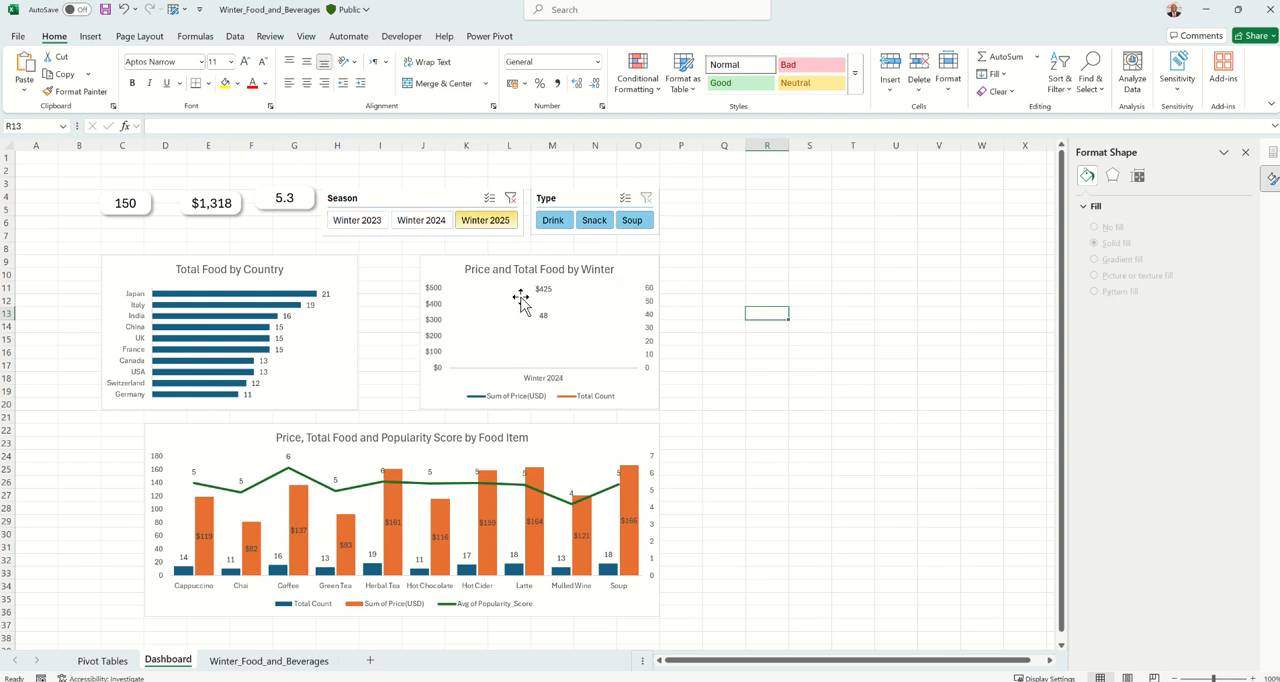
pyautogui.click(511, 198)
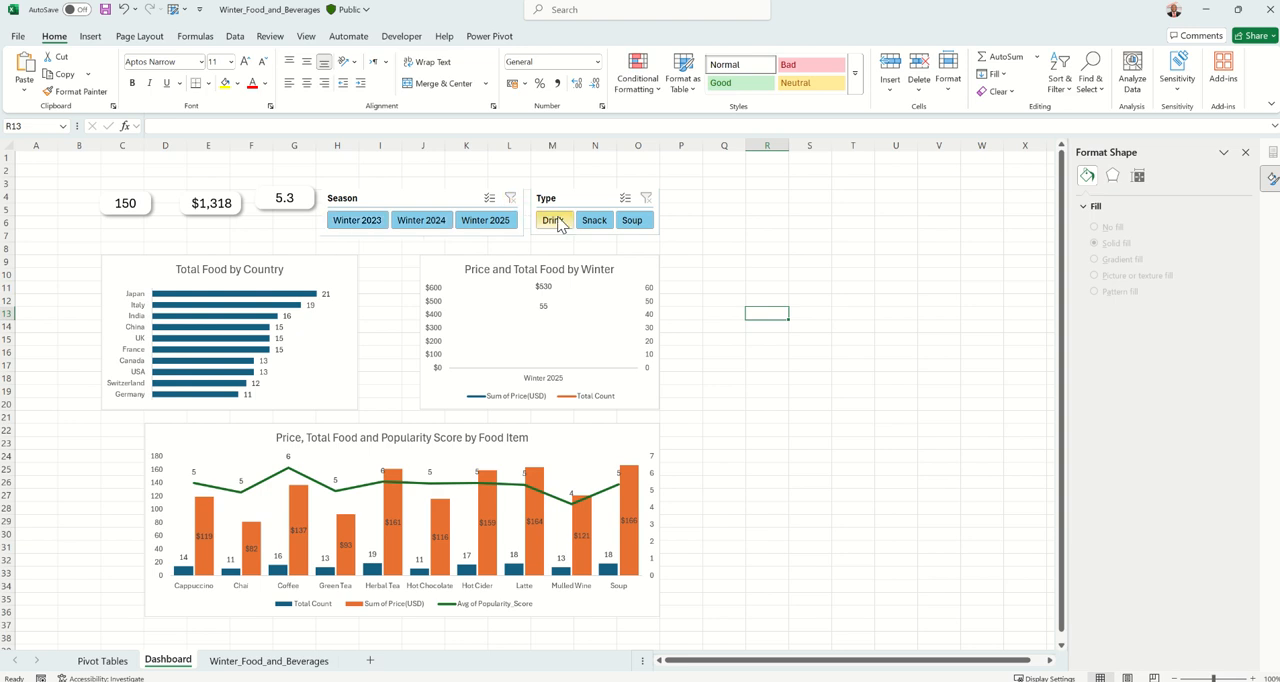
# Test the Type slicer by filtering on Drink, Snack and Soup in turn, and clear its filter
pyautogui.click(560, 222)
pyautogui.click(594, 221)
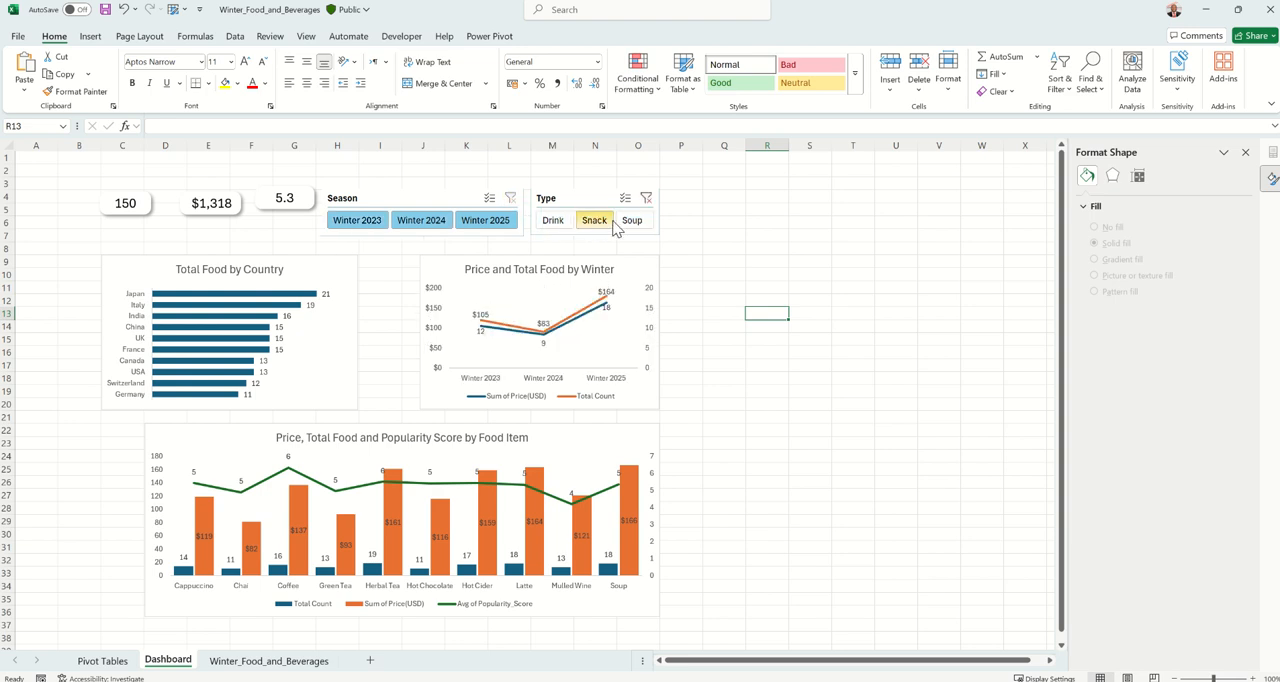
pyautogui.click(631, 221)
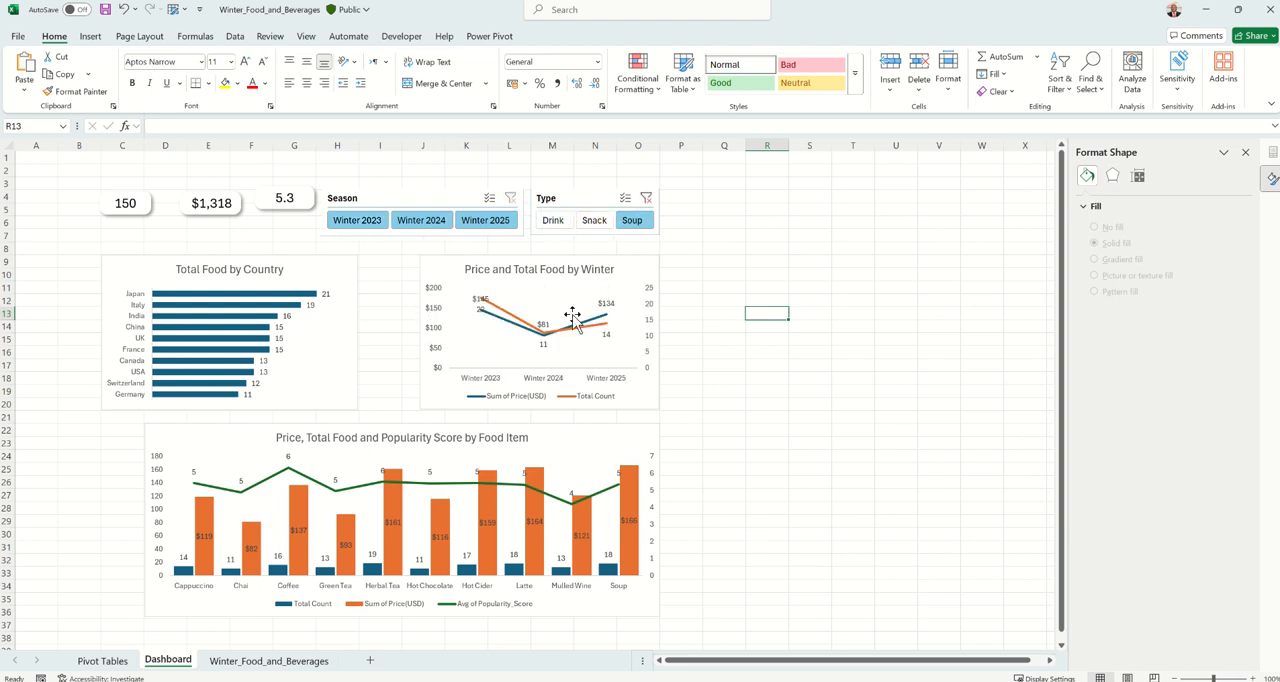
pyautogui.click(647, 199)
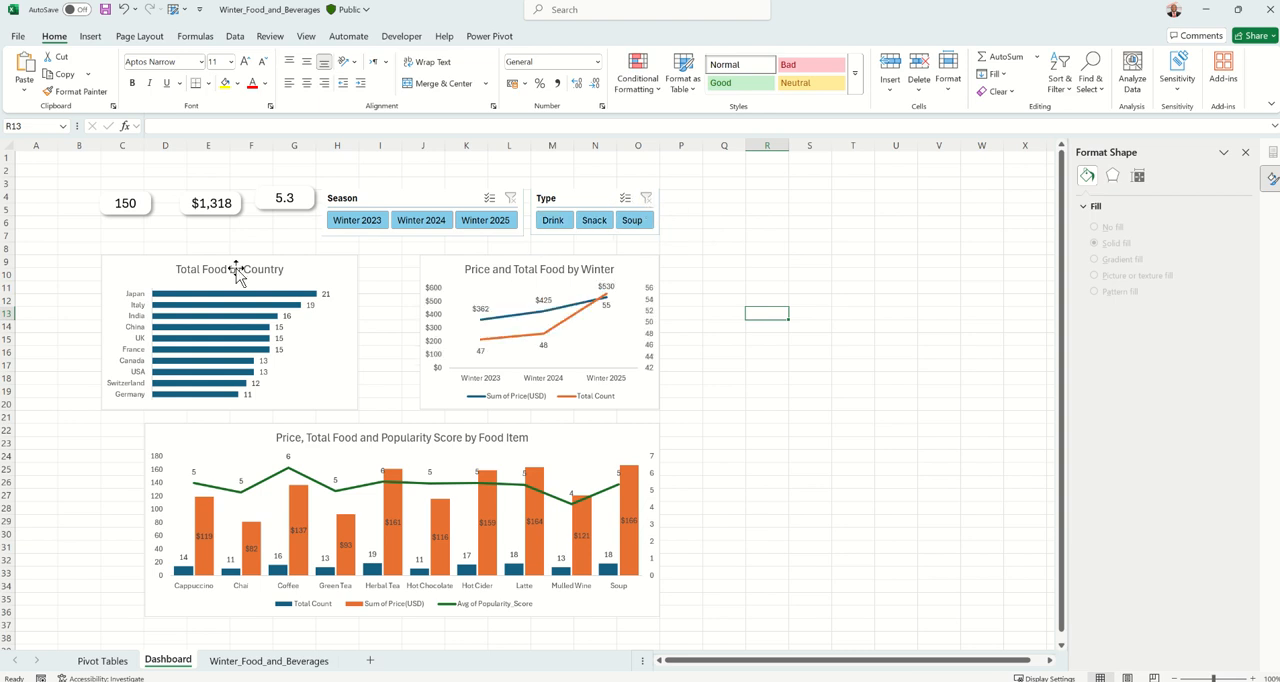
# Connect the Season slicer to PivotTable9, PivotTable10, PivotTable11, PivotTable12 and PivotTable14 in addition to PivotTable13
pyautogui.click(397, 198)
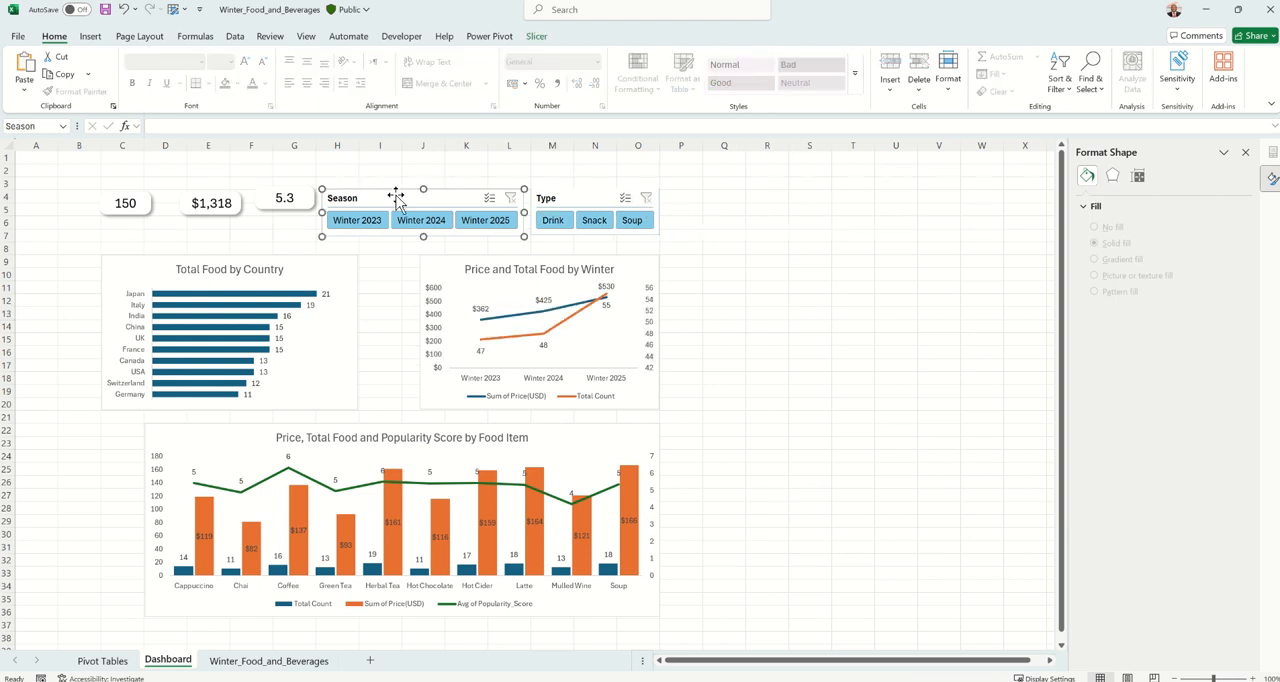
pyautogui.click(537, 37)
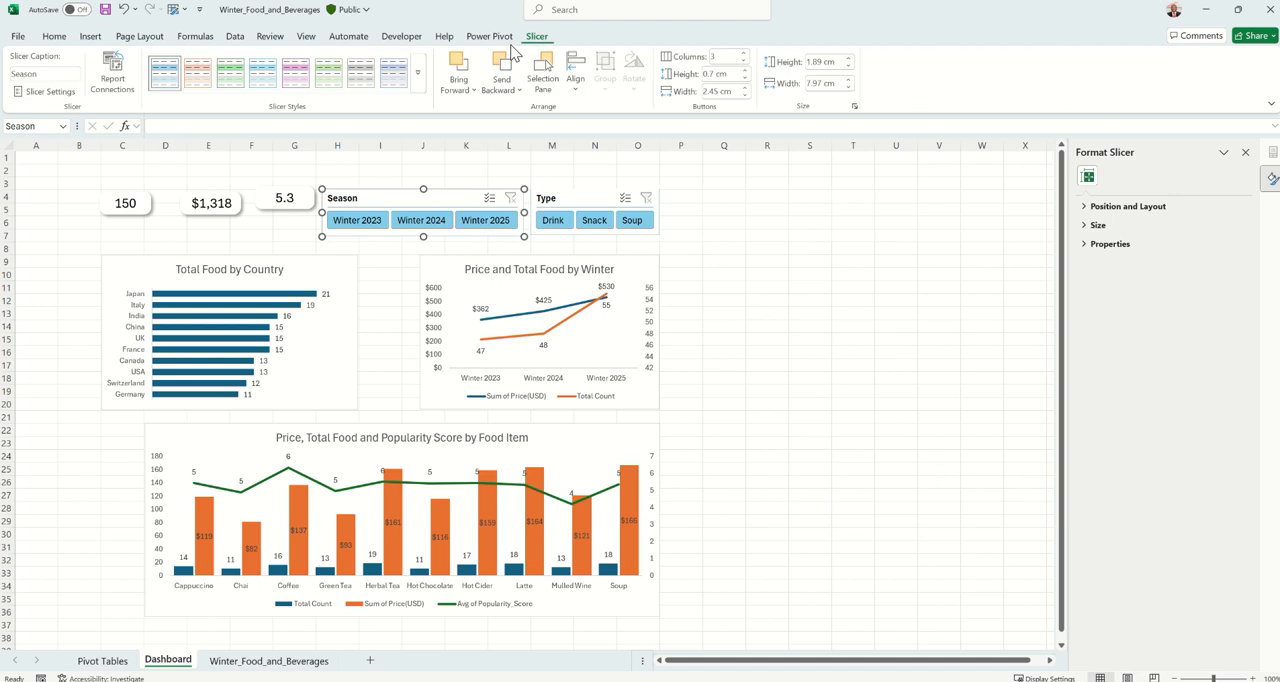
pyautogui.click(114, 80)
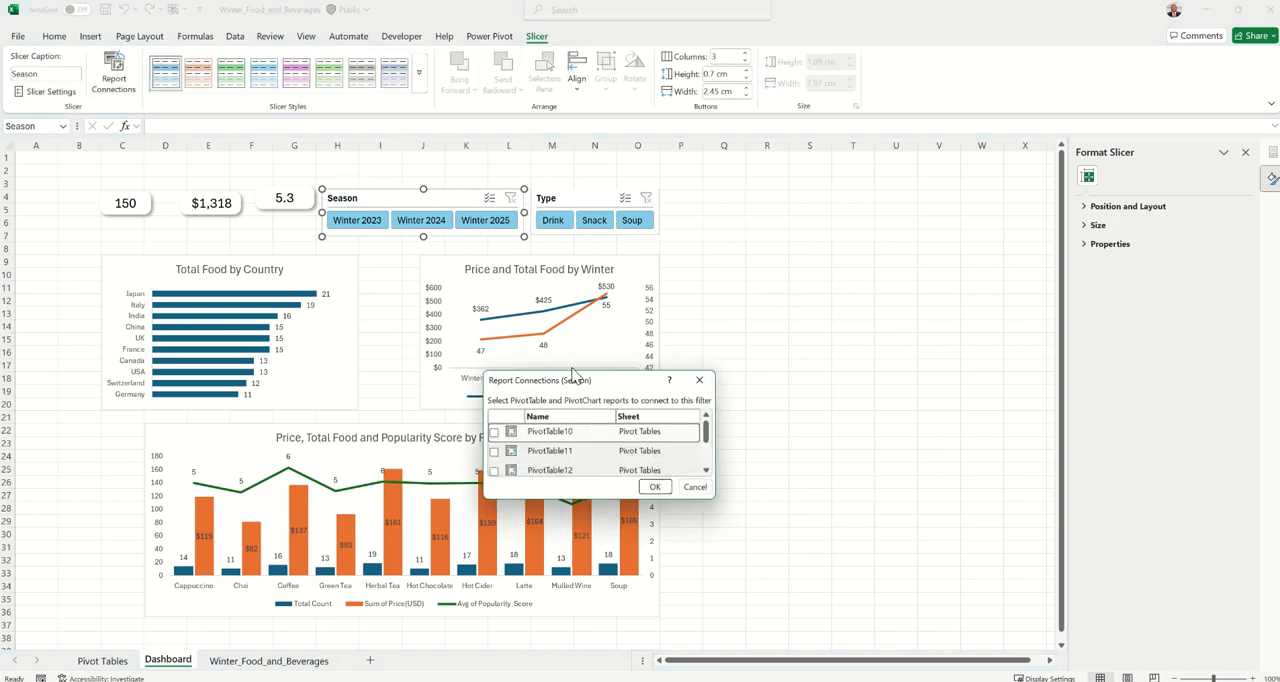
pyautogui.moveTo(575, 373); pyautogui.dragTo(575, 227)
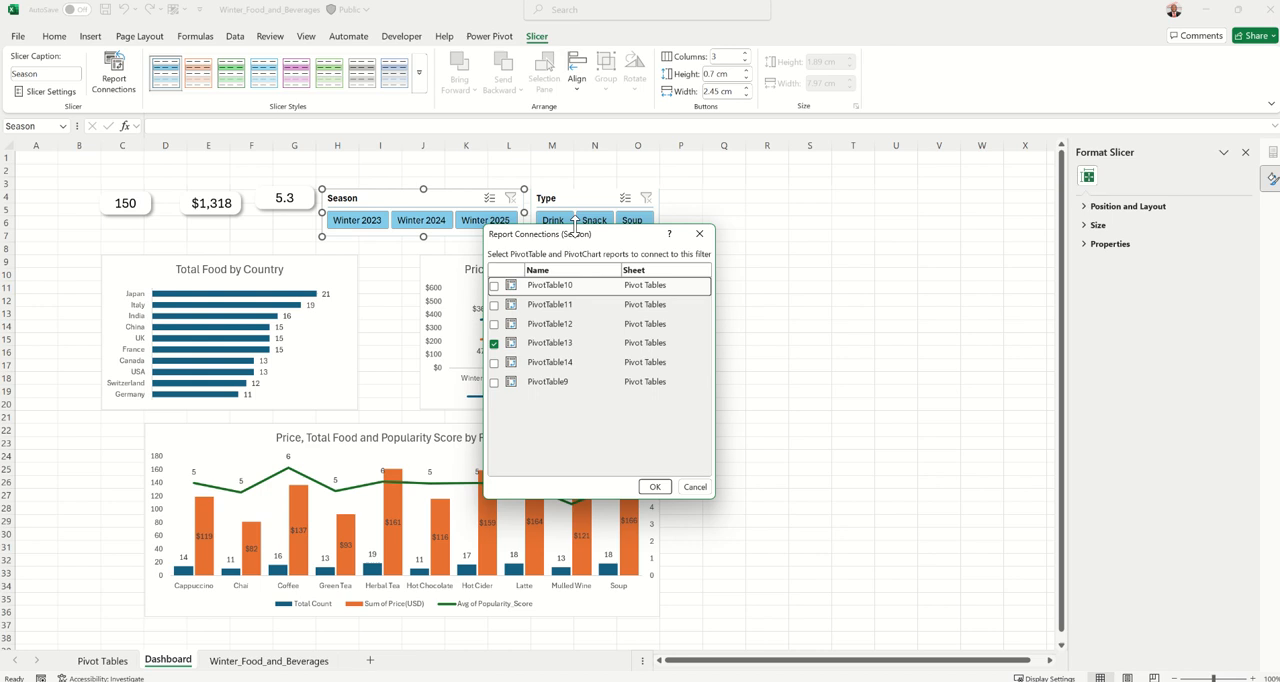
pyautogui.click(495, 305)
pyautogui.click(495, 324)
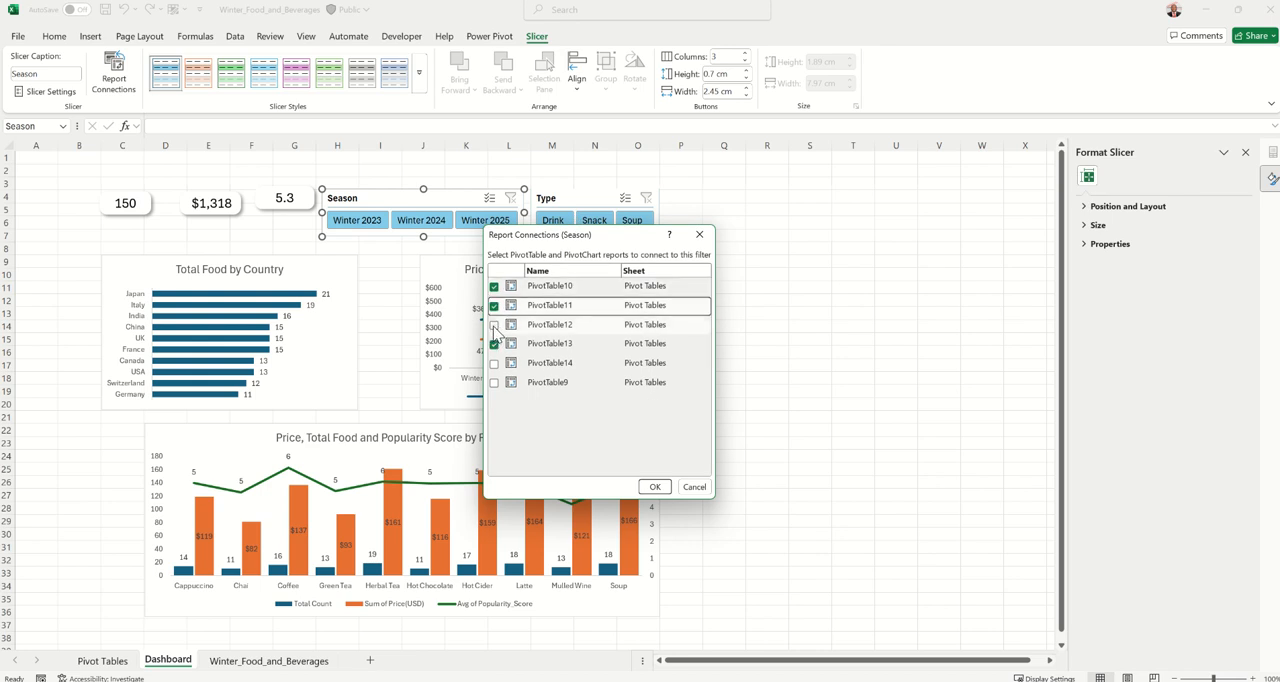
pyautogui.click(494, 363)
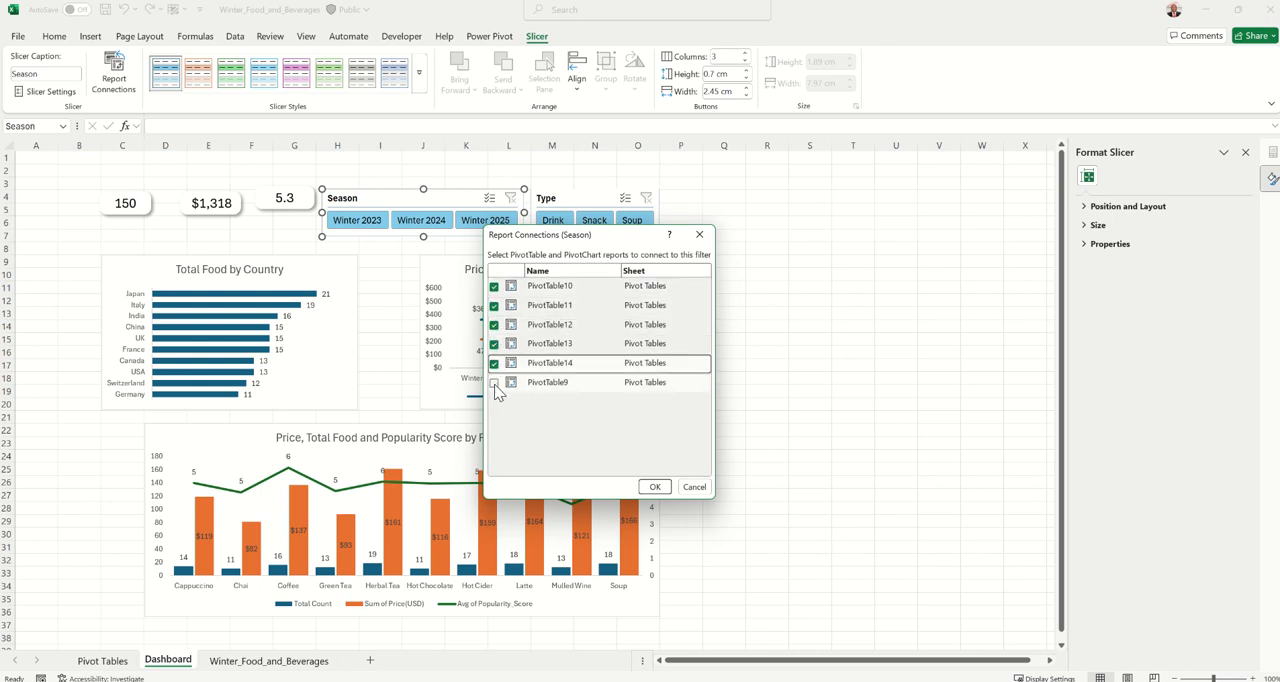
pyautogui.click(494, 383)
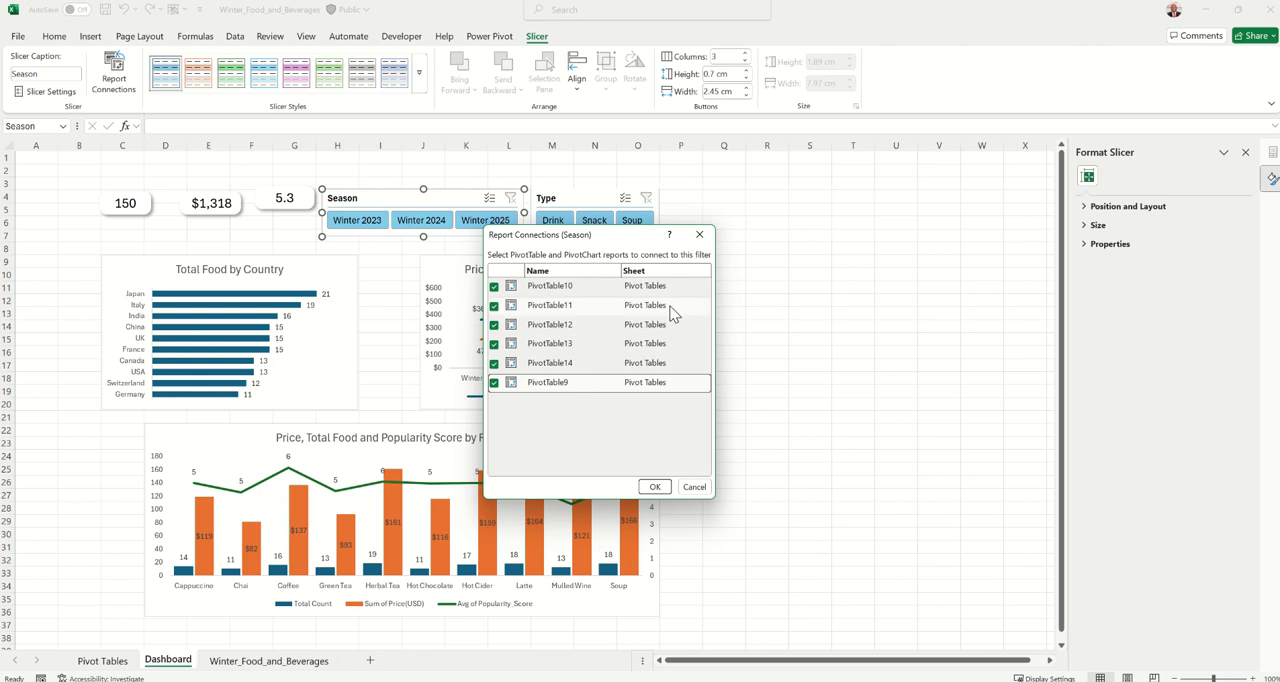
pyautogui.click(654, 486)
# Check that the cards and charts respond to each winter in the Season slicer, ending with its filter cleared
pyautogui.click(362, 222)
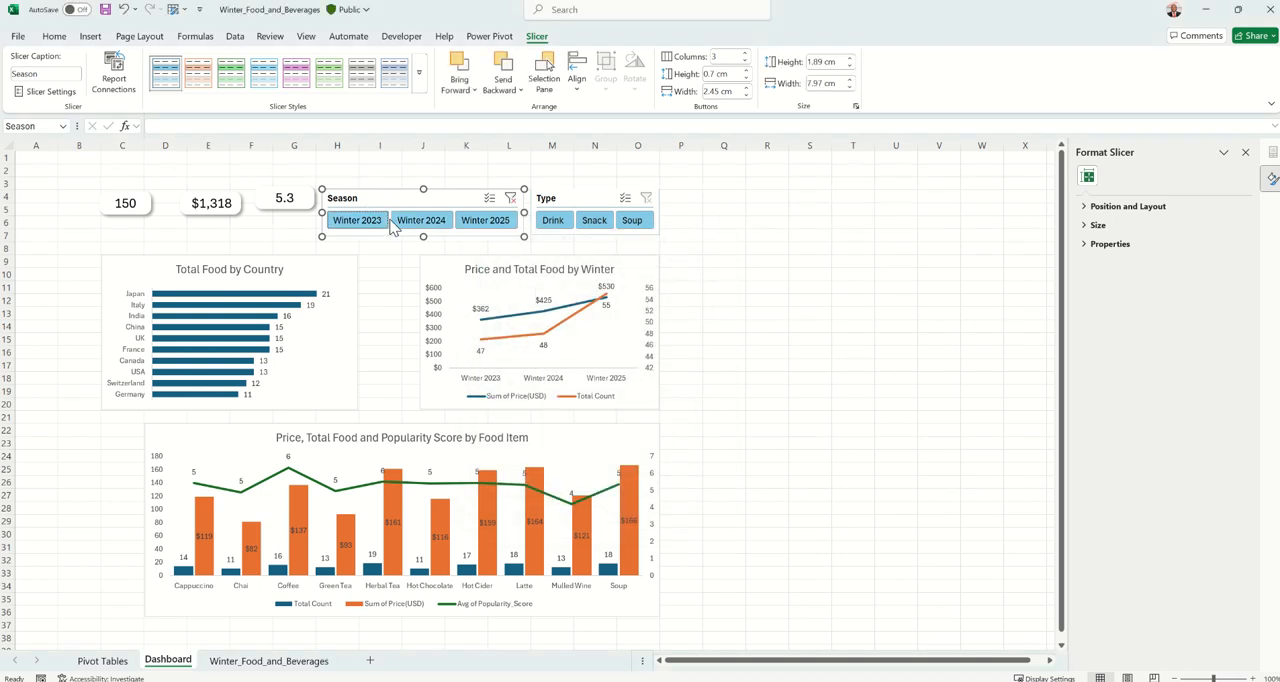
pyautogui.click(436, 224)
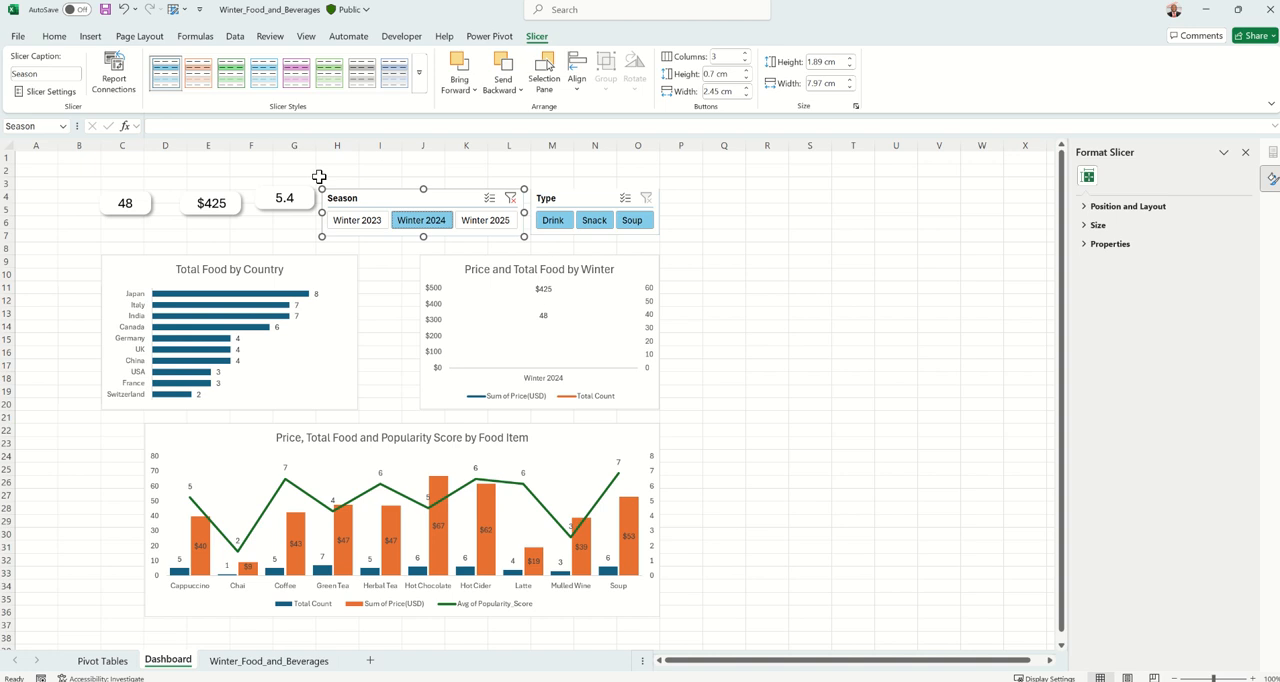
pyautogui.click(485, 220)
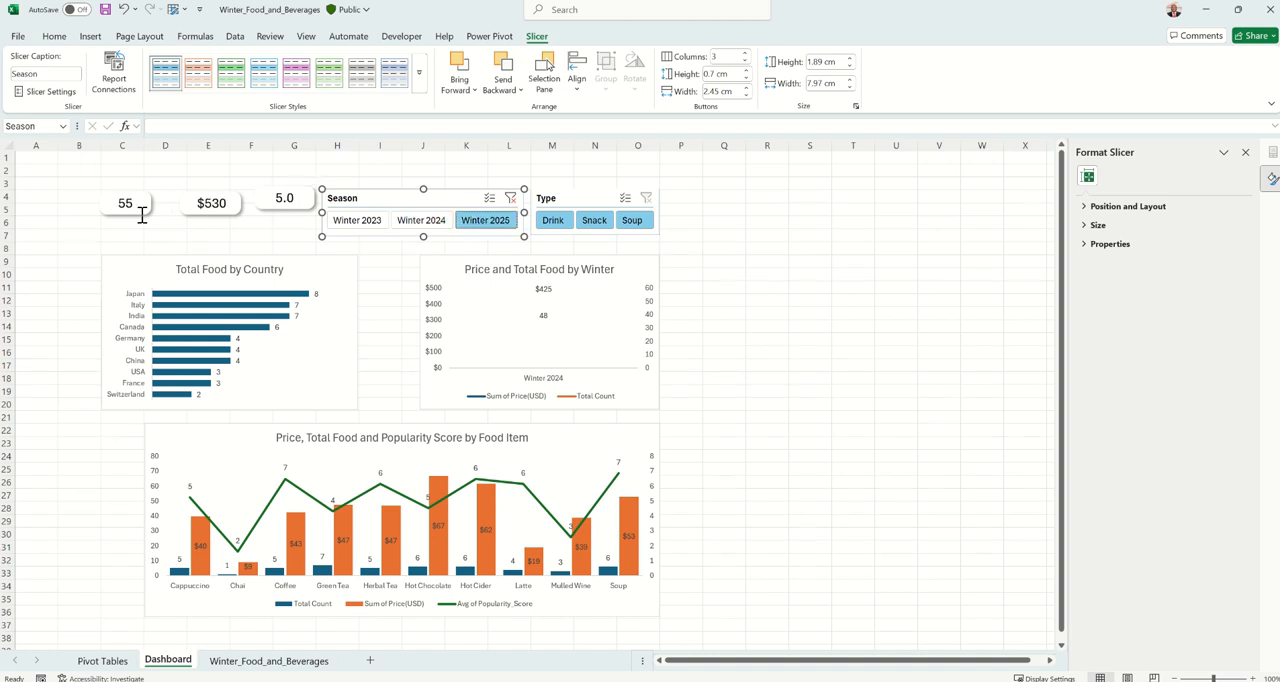
pyautogui.click(421, 222)
pyautogui.click(365, 222)
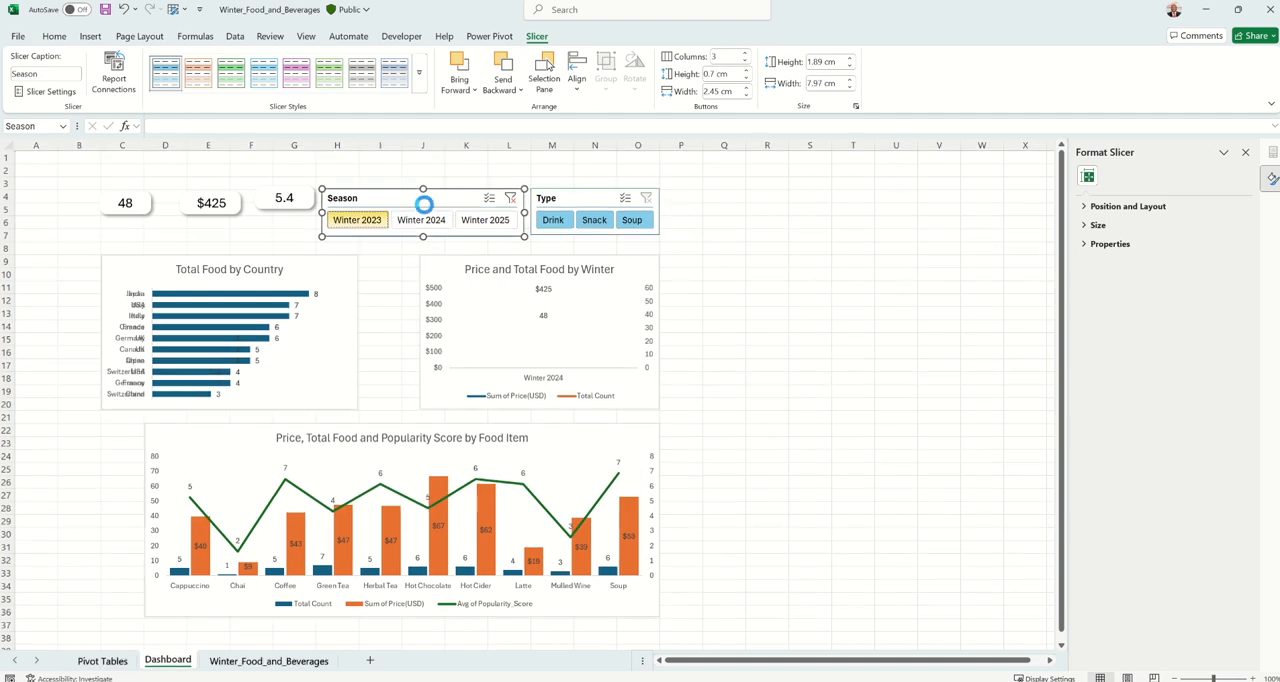
pyautogui.click(510, 198)
# Connect the Type slicer to PivotTable9, PivotTable10, PivotTable11, PivotTable12 and PivotTable14 in addition to PivotTable13
pyautogui.click(567, 199)
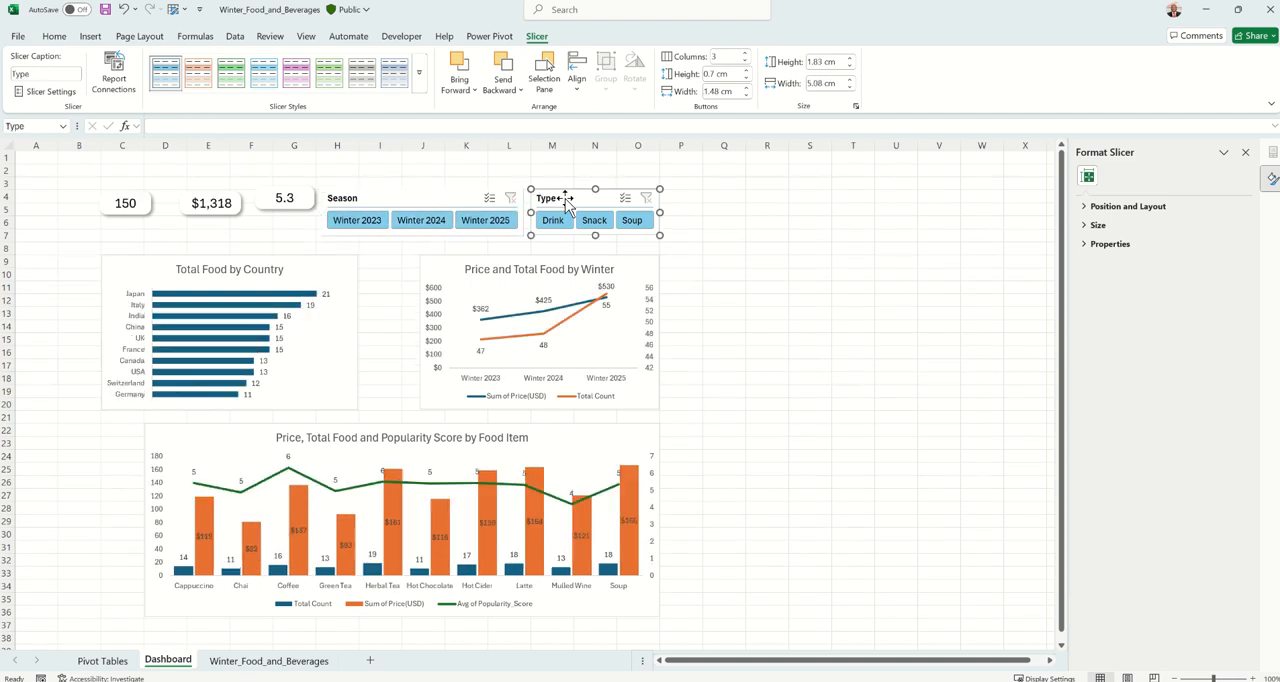
pyautogui.click(114, 75)
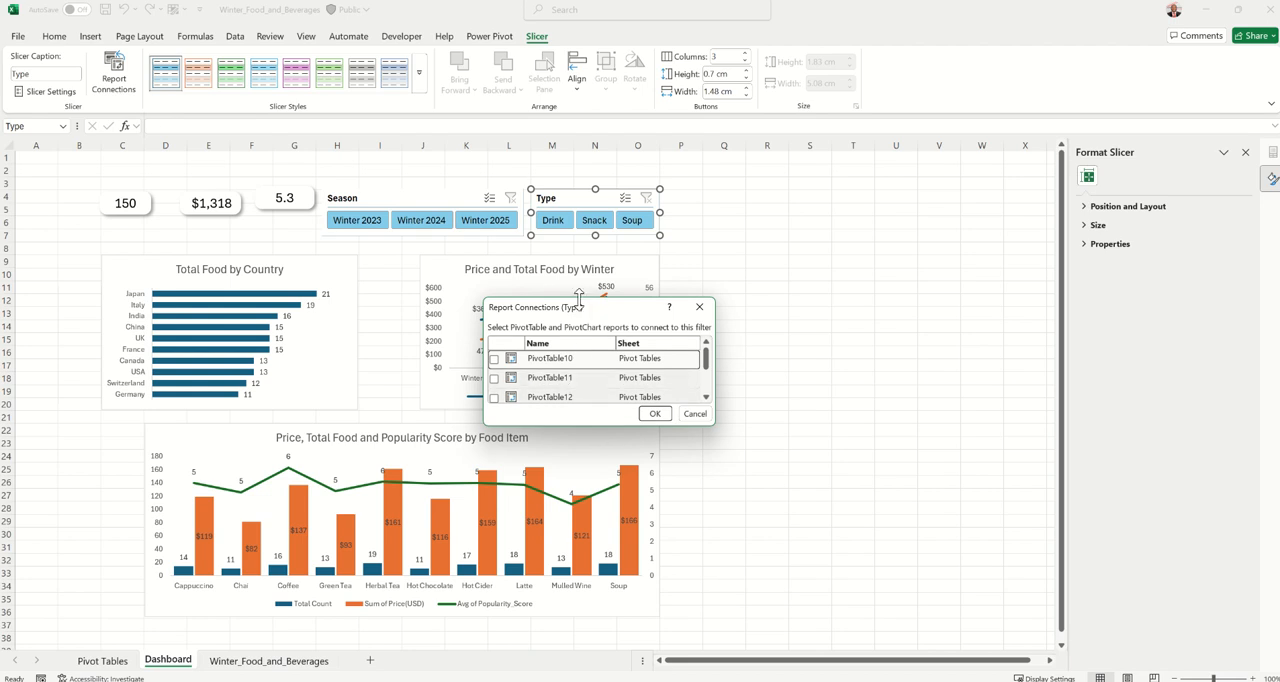
pyautogui.moveTo(578, 300); pyautogui.dragTo(578, 180)
pyautogui.click(494, 238)
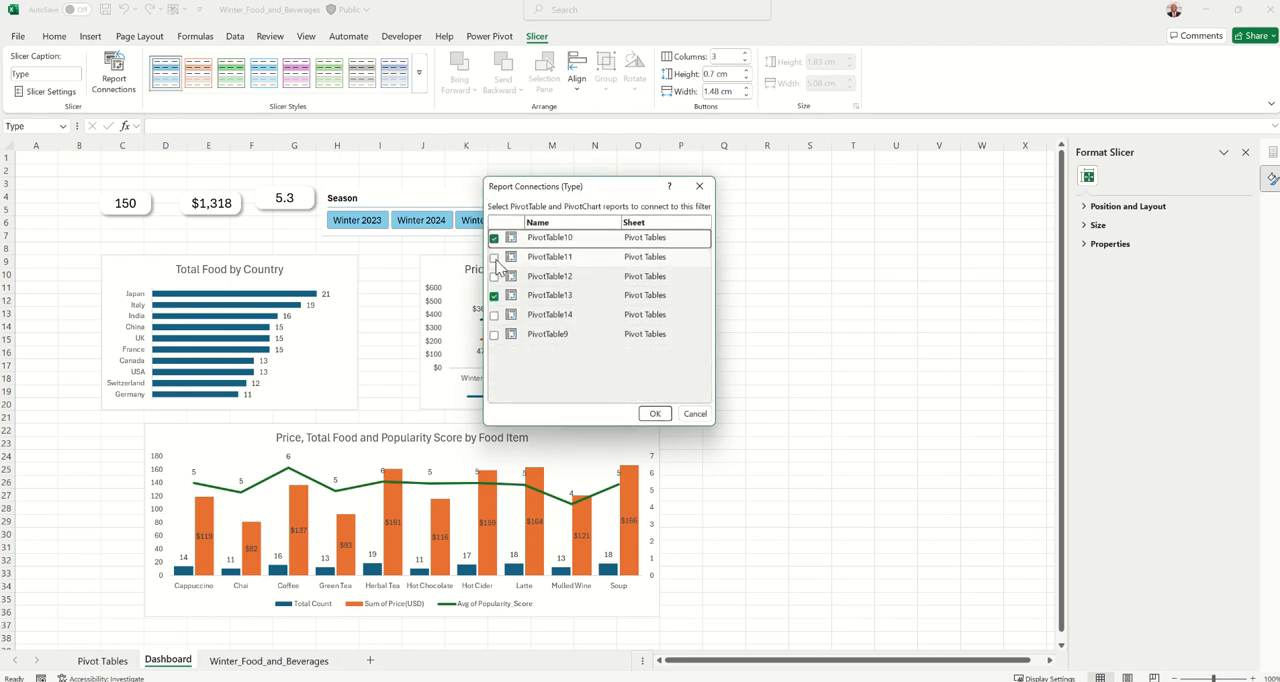
pyautogui.click(494, 257)
pyautogui.click(494, 276)
pyautogui.click(494, 315)
pyautogui.click(494, 336)
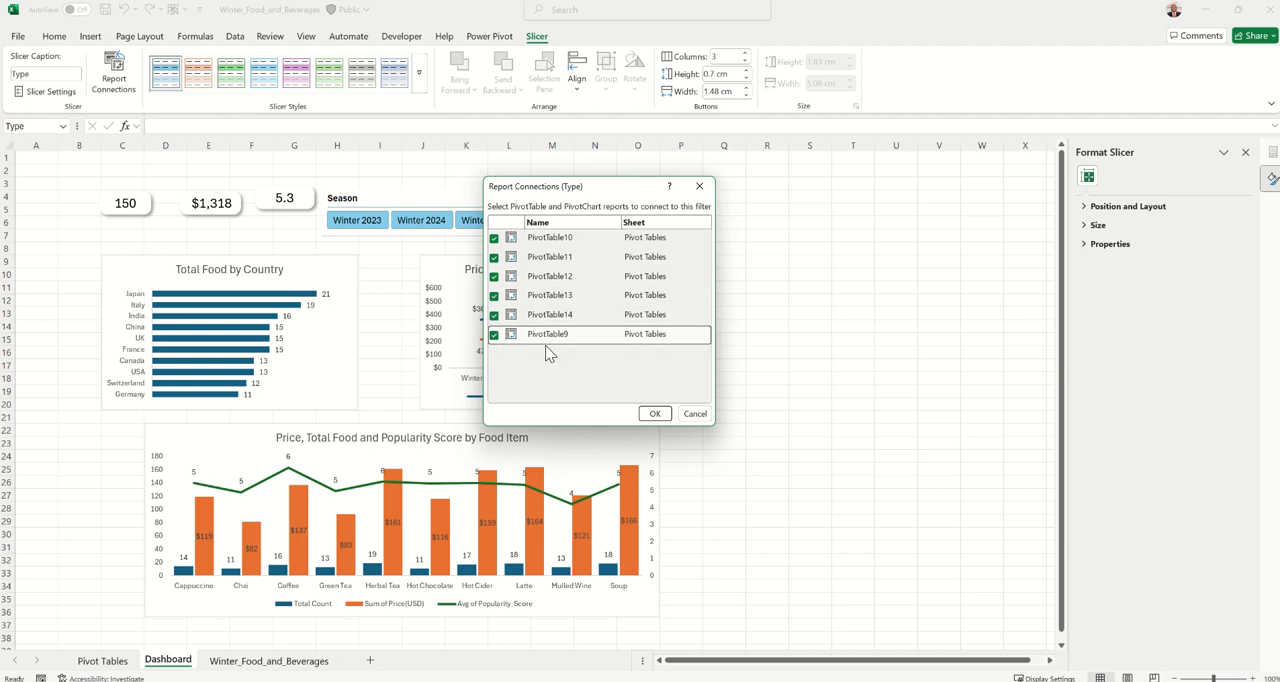
pyautogui.click(654, 414)
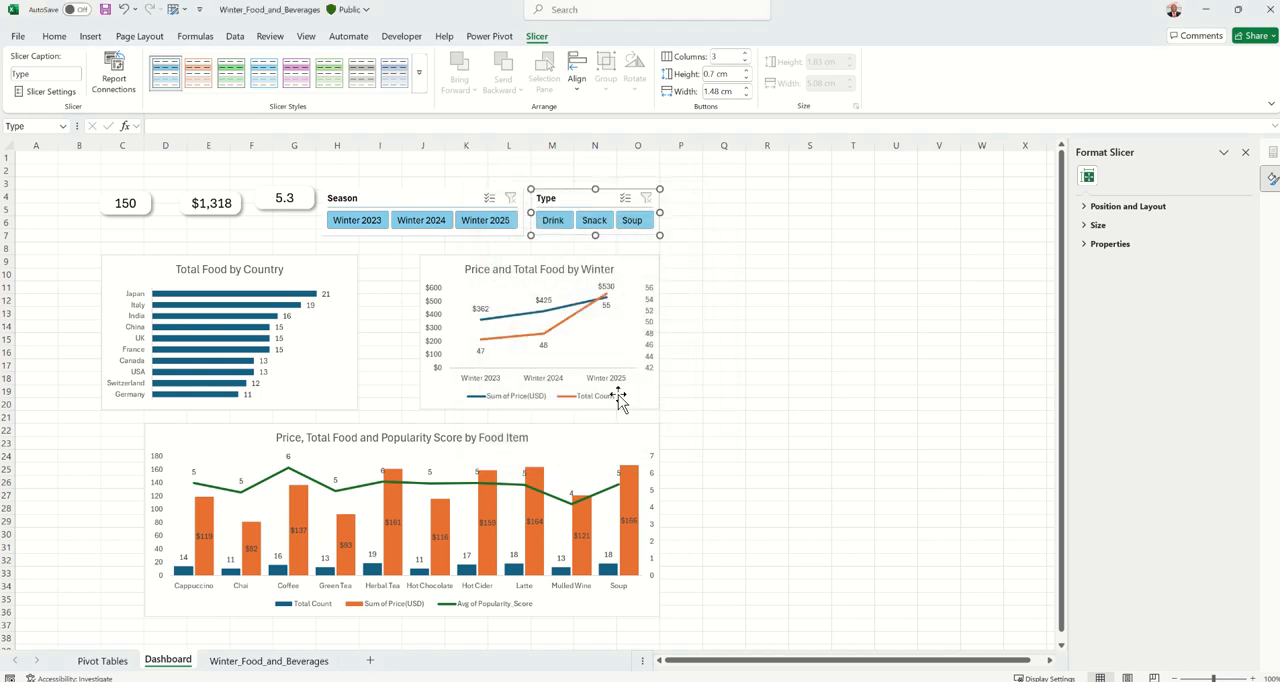
# Check that the cards and charts respond to Drink, Snack and Soup in the Type slicer, ending with its filter cleared
pyautogui.click(553, 221)
pyautogui.click(592, 222)
pyautogui.click(630, 221)
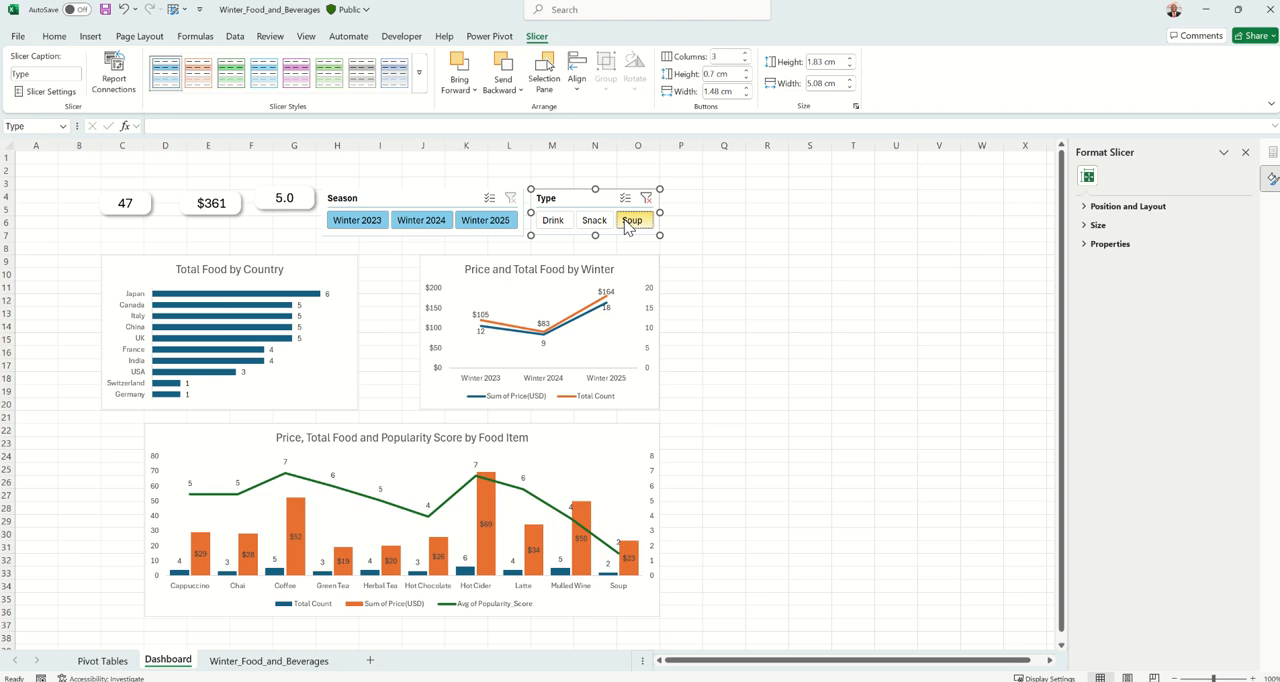
pyautogui.click(605, 222)
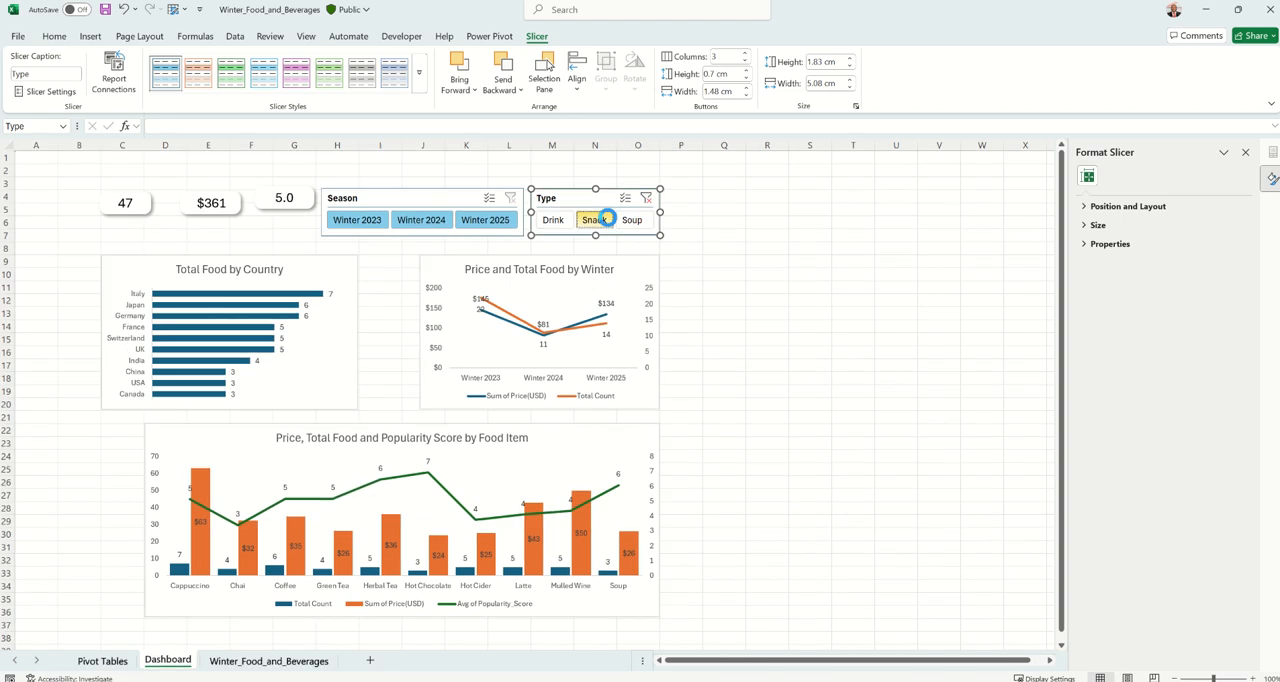
pyautogui.click(553, 220)
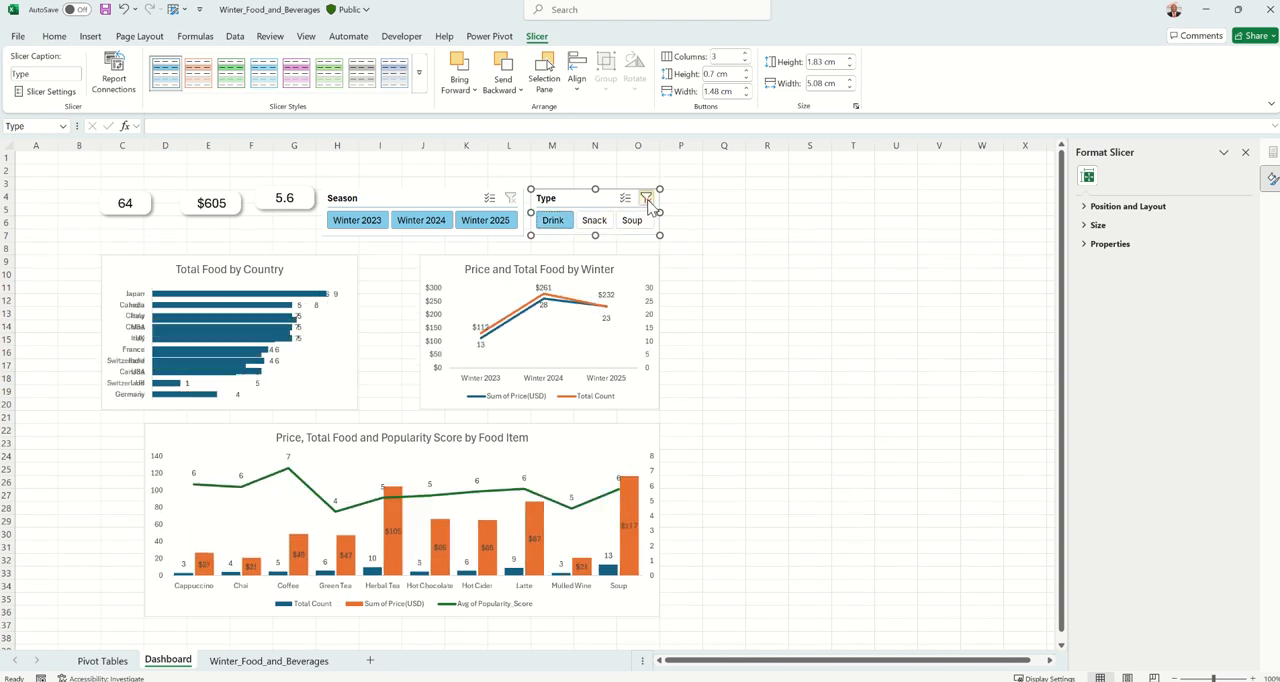
pyautogui.click(646, 198)
pyautogui.click(755, 250)
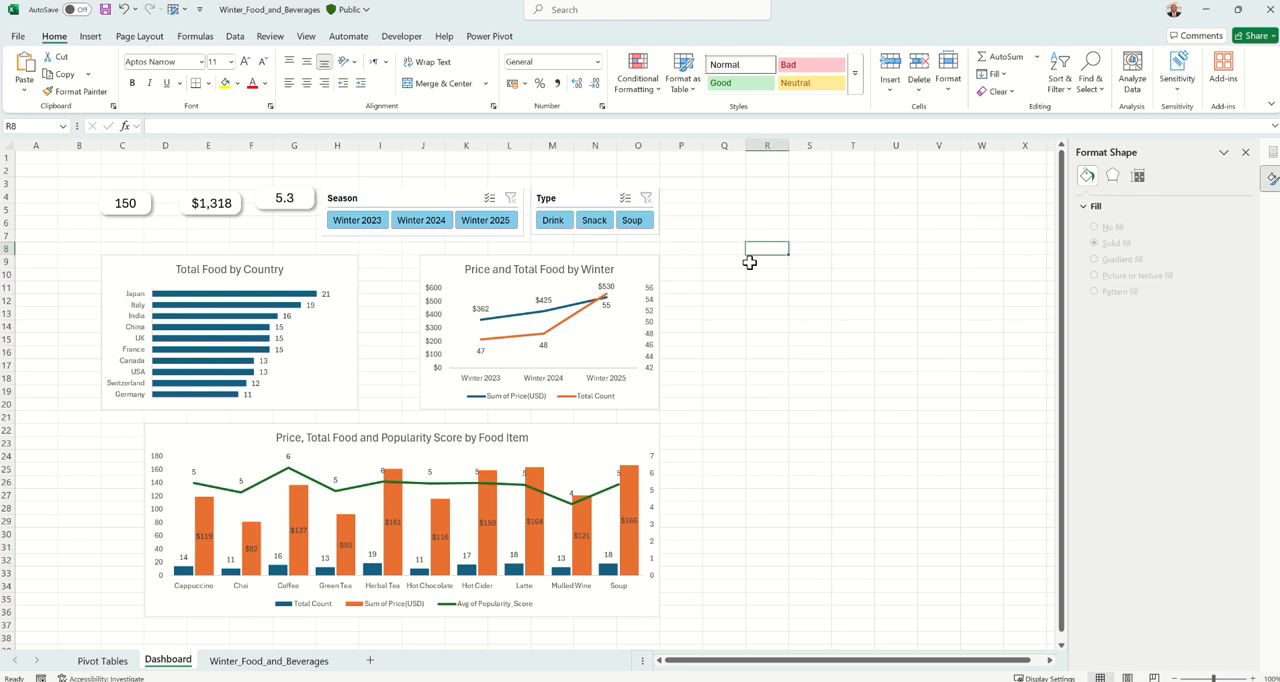
# Hide the gridlines on the Dashboard sheet
pyautogui.click(305, 37)
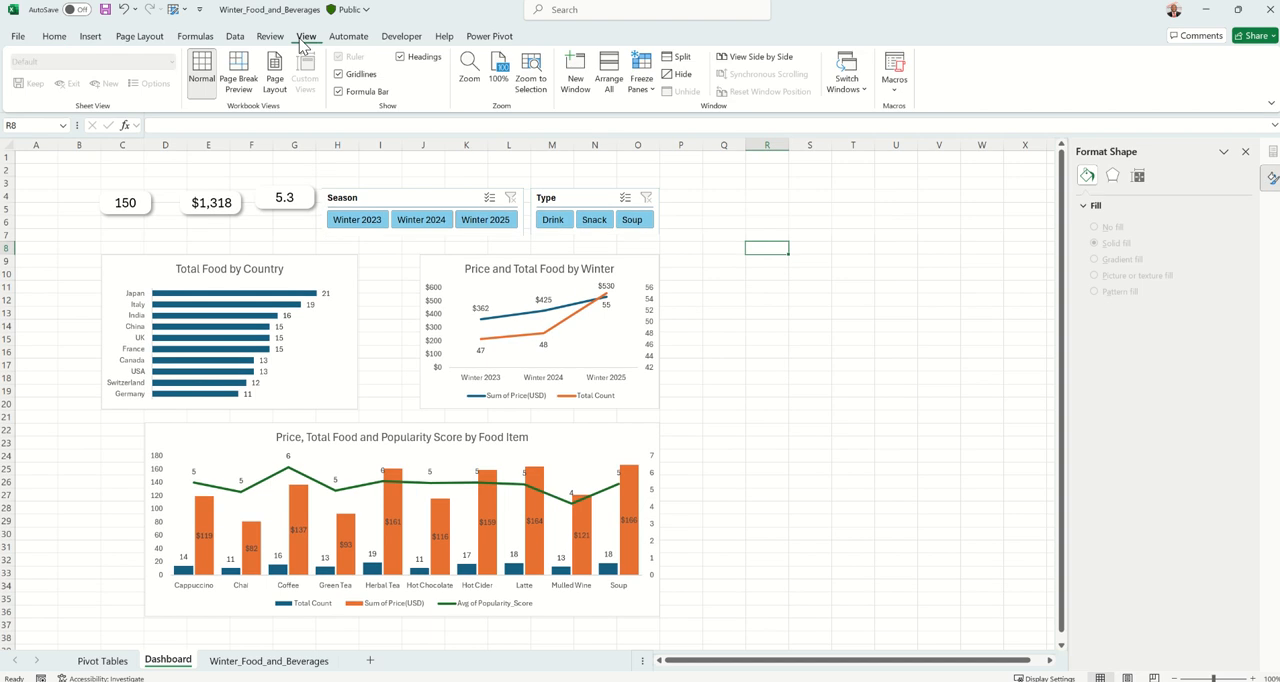
pyautogui.click(339, 75)
pyautogui.click(772, 311)
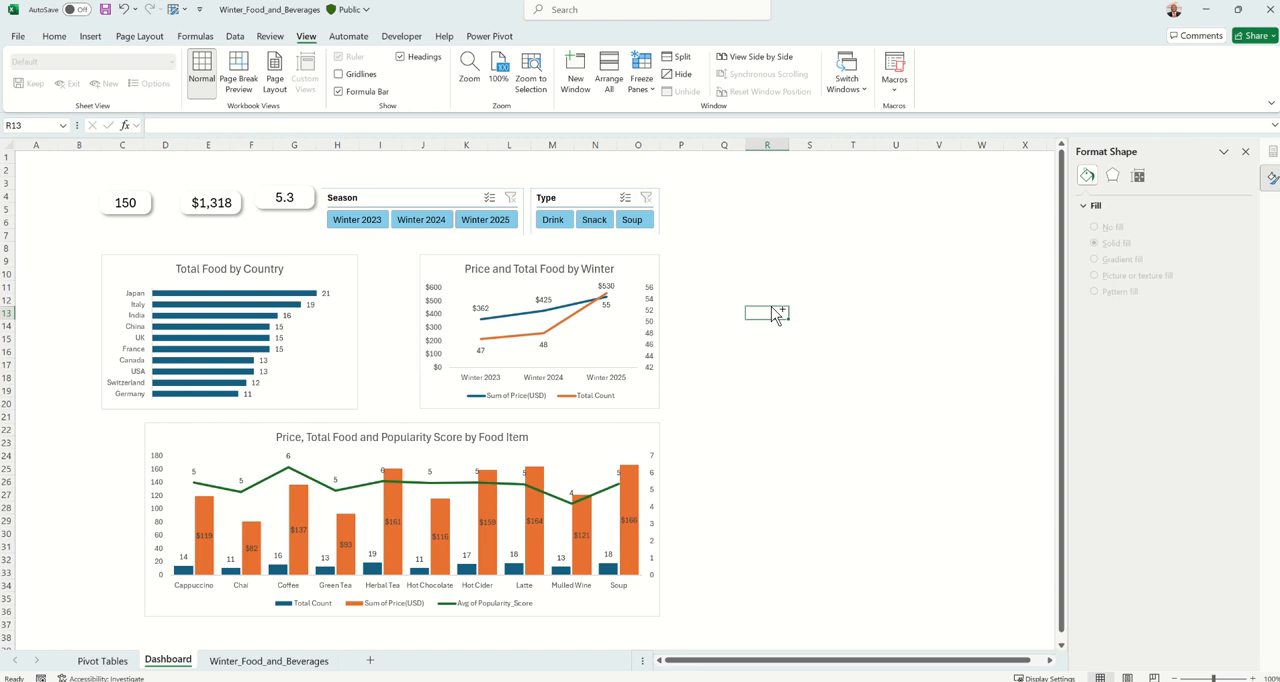
# Fill all cells of the Dashboard sheet with the lightest orange theme colour
pyautogui.hotkey('ctrl', 'a')
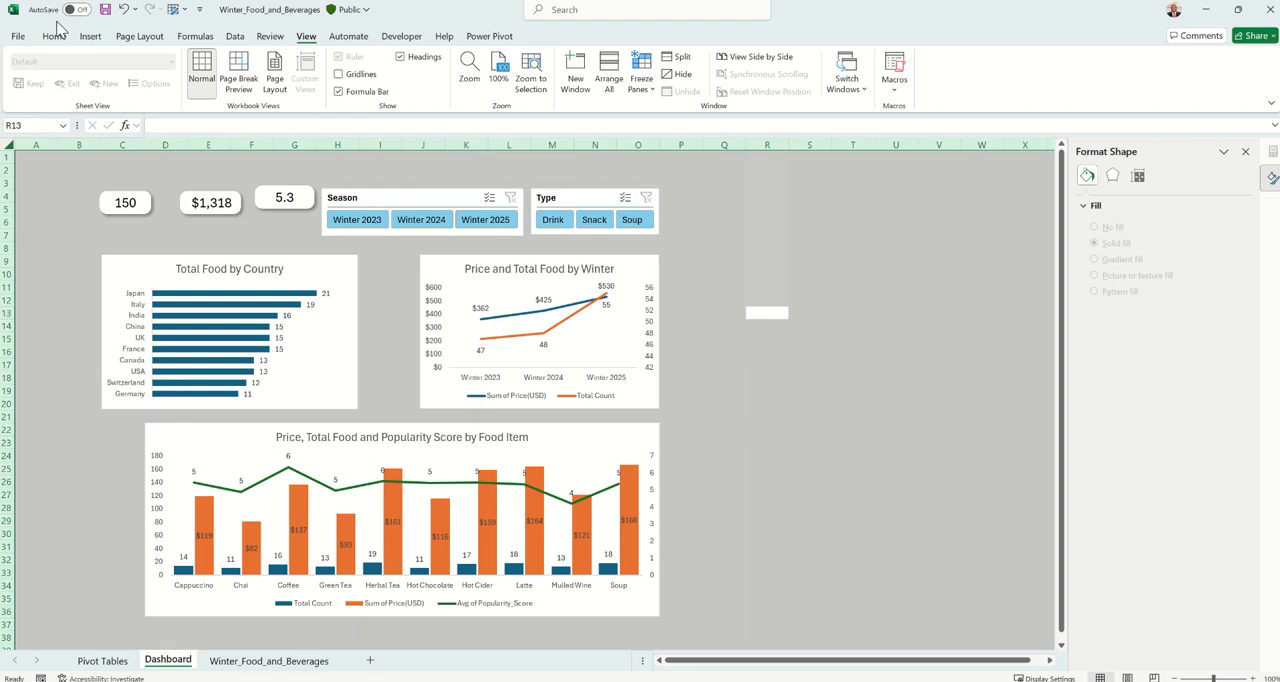
pyautogui.click(54, 37)
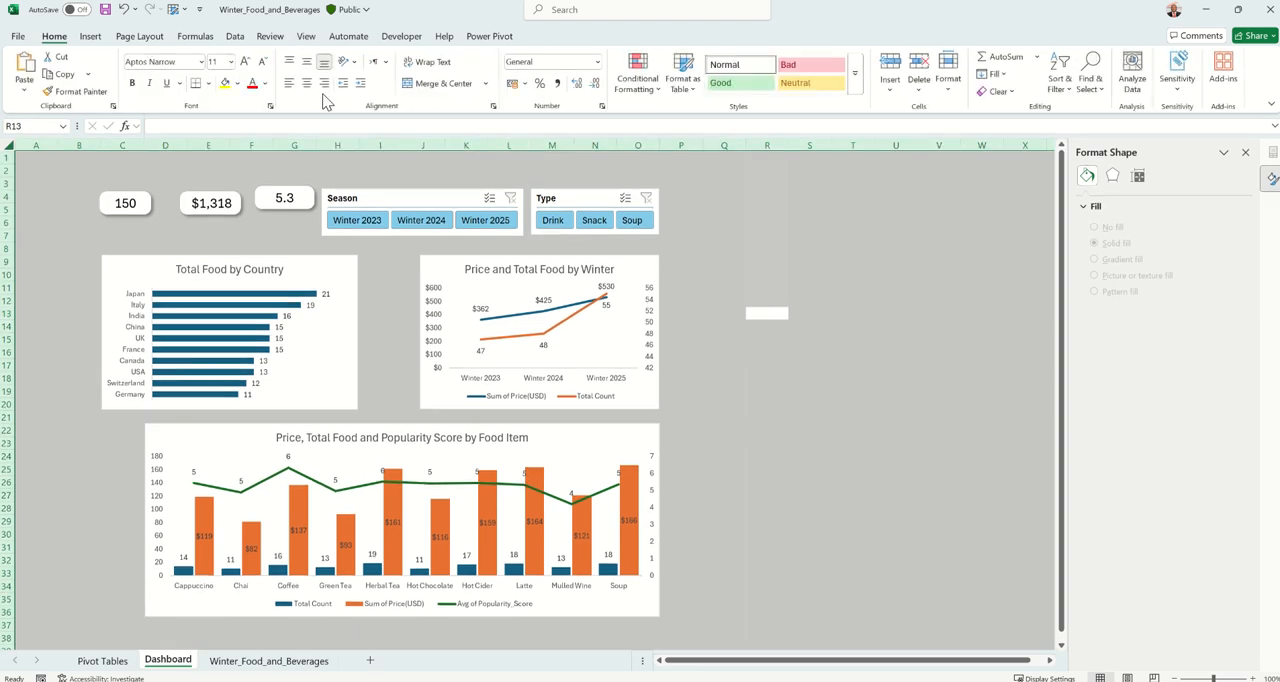
pyautogui.click(238, 84)
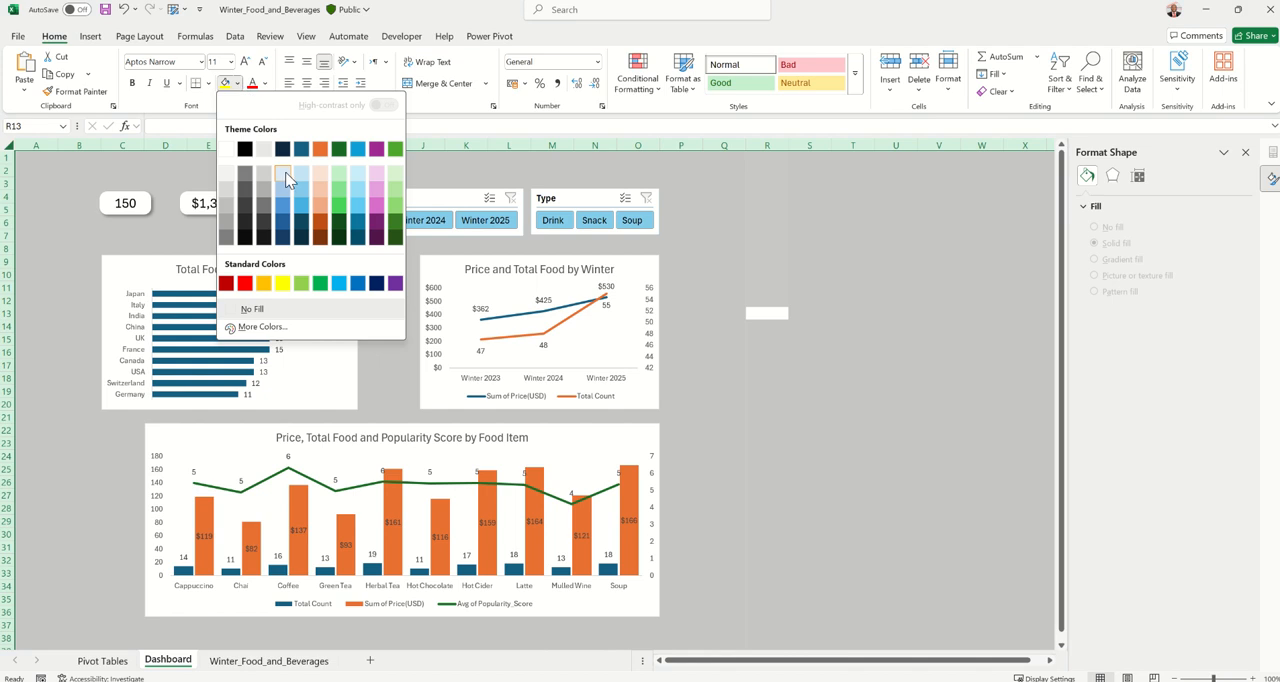
pyautogui.click(320, 172)
pyautogui.click(781, 247)
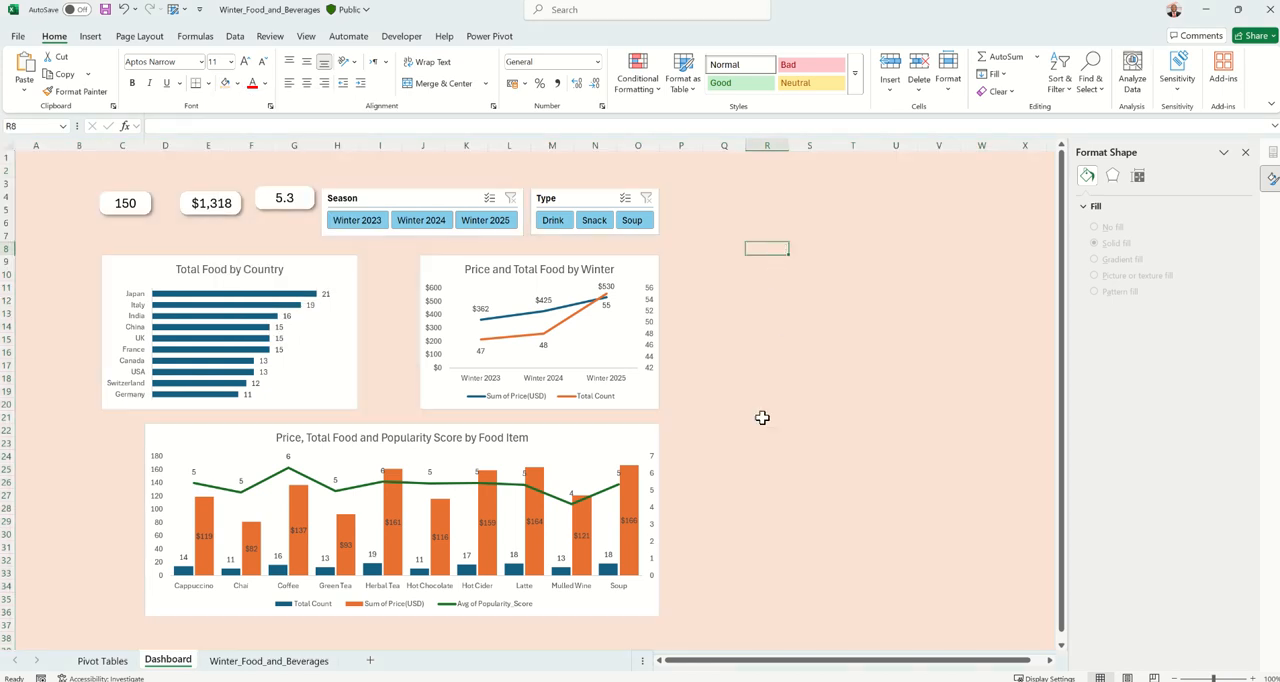
# Widen the Price, Total Food and Popularity Score by Food Item chart until its left edge lines up with the Total Food by Country chart
pyautogui.click(559, 432)
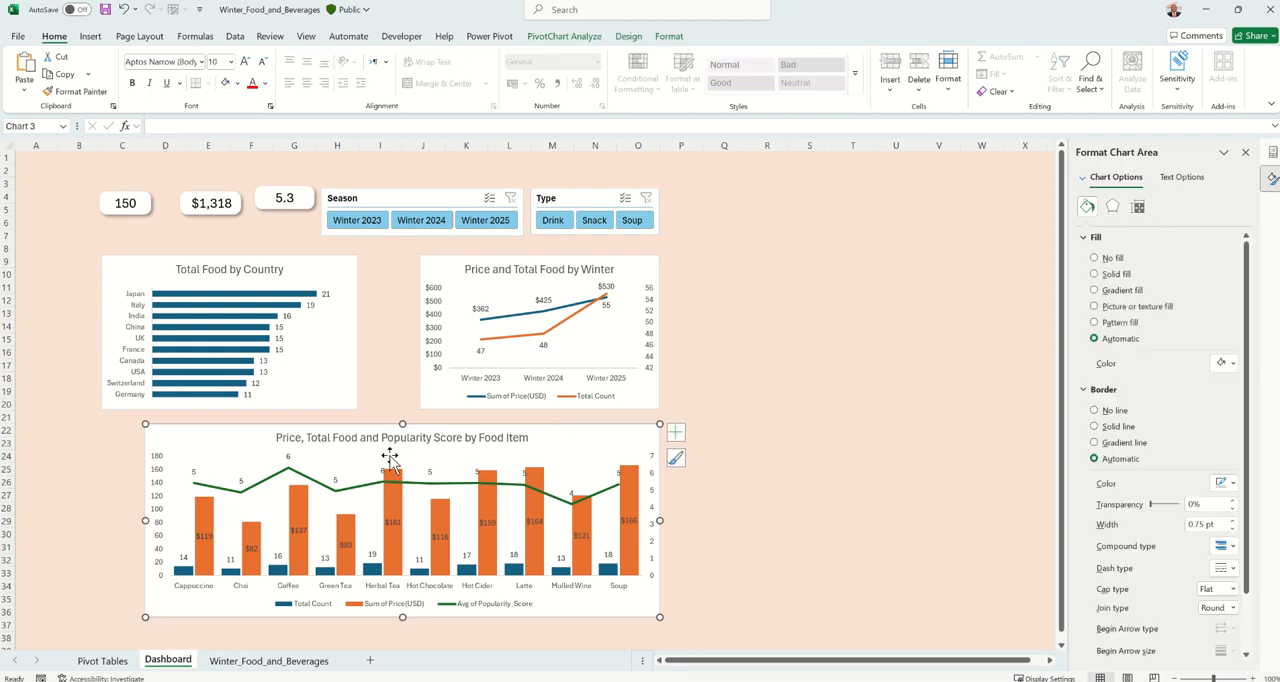
pyautogui.moveTo(145, 520); pyautogui.dragTo(102, 520)
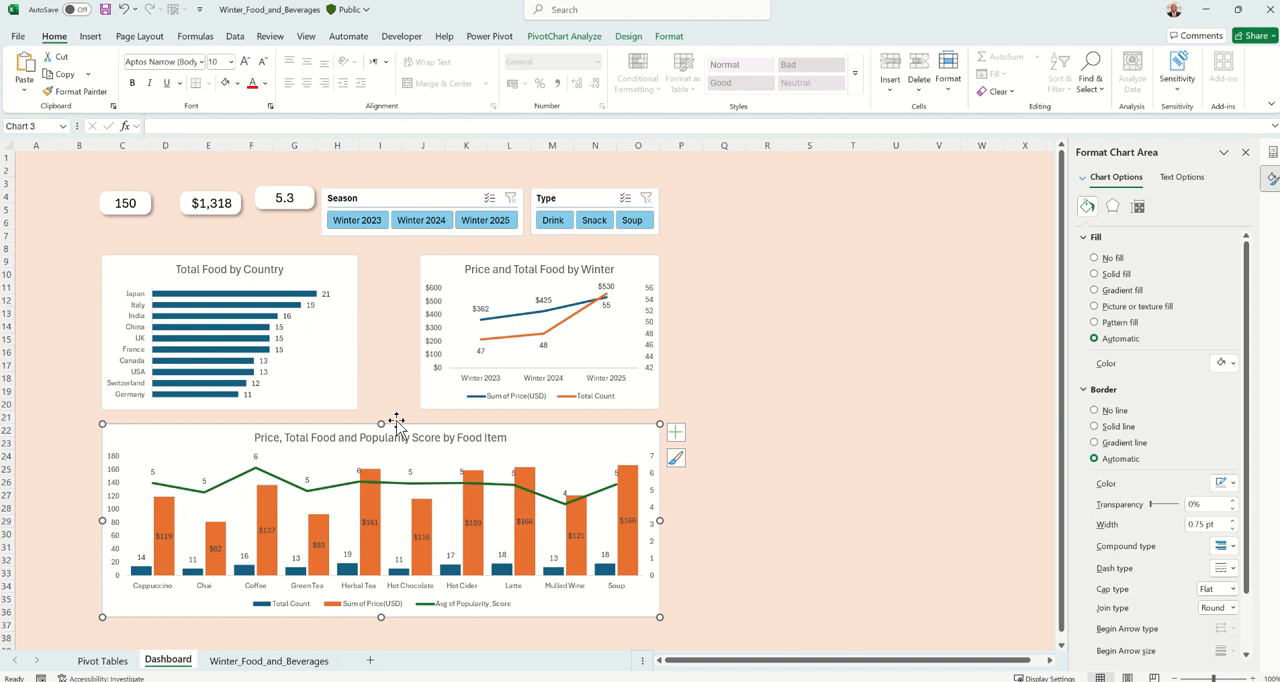
pyautogui.click(343, 340)
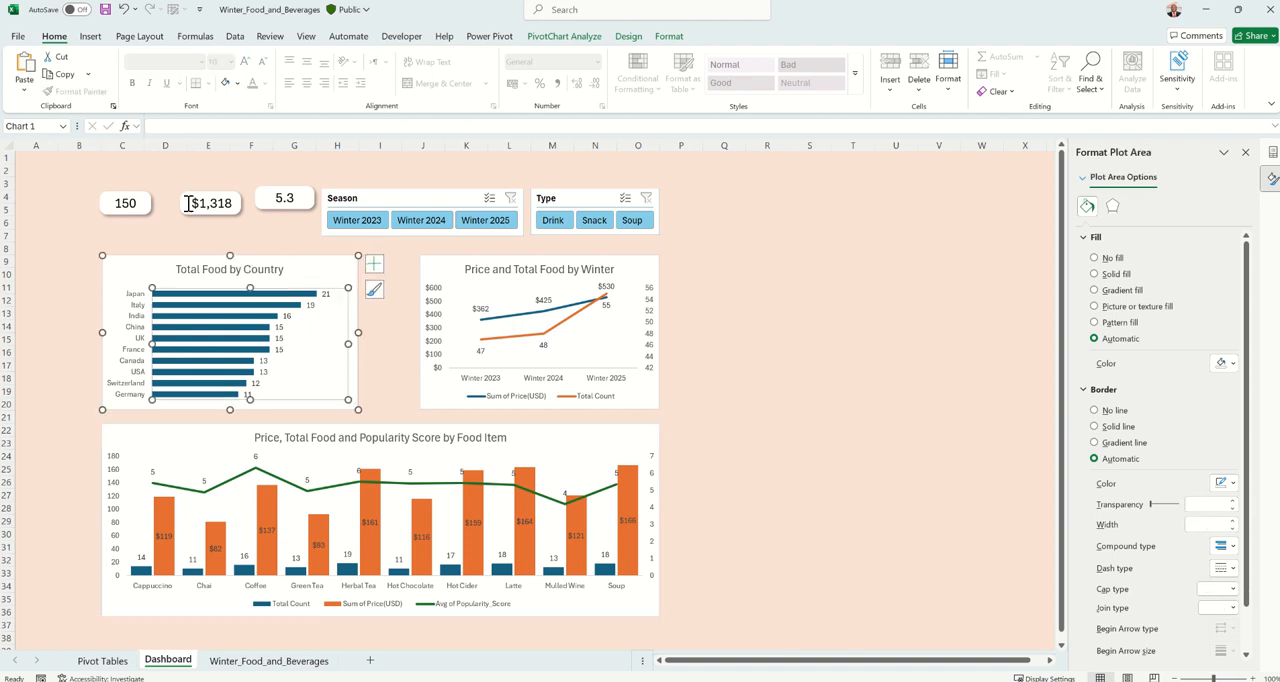
# Align the tops of the three cards (150, $1,318 and 5.3) and distribute them horizontally
pyautogui.click(150, 207)
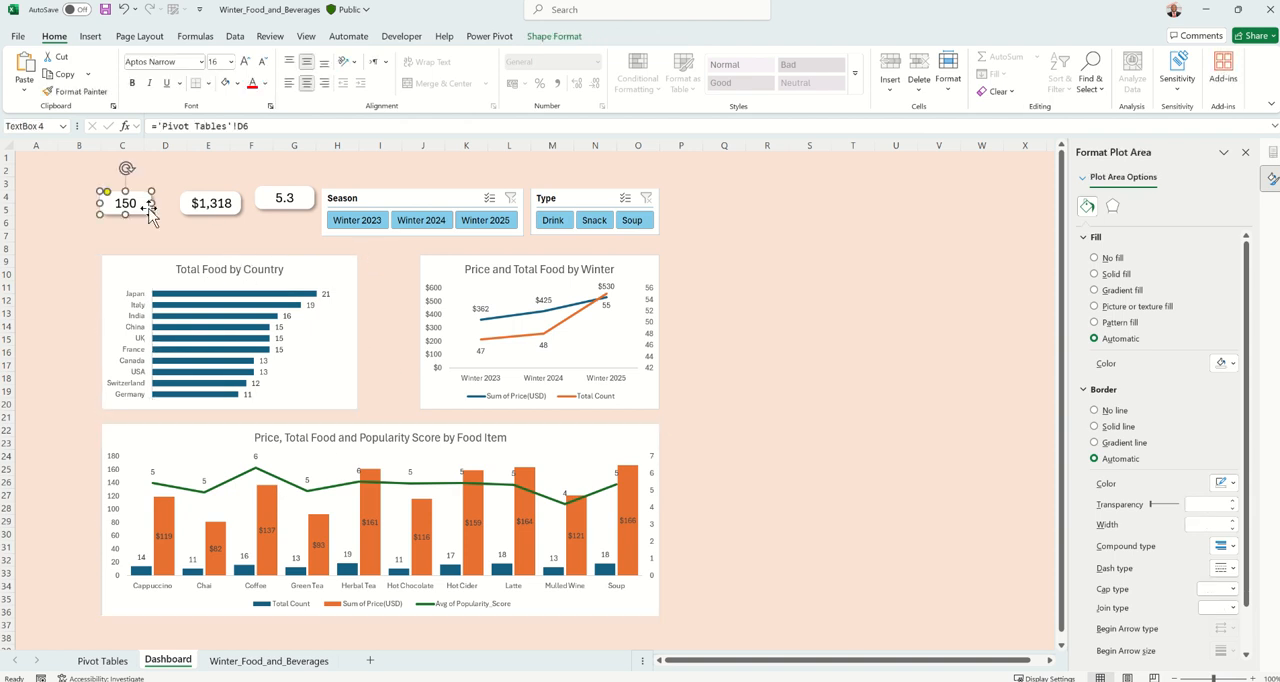
pyautogui.keyDown('shift'); pyautogui.click(210, 203); pyautogui.keyUp('shift')
pyautogui.keyDown('shift'); pyautogui.click(289, 199); pyautogui.keyUp('shift')
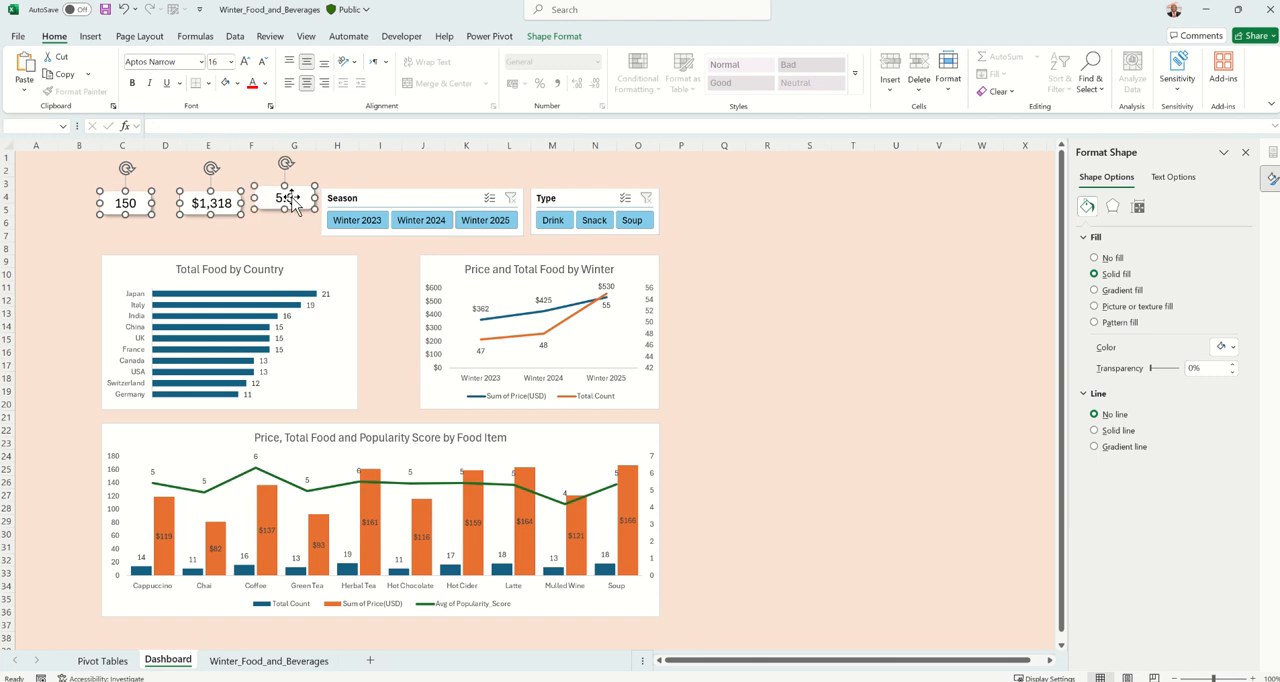
pyautogui.click(553, 37)
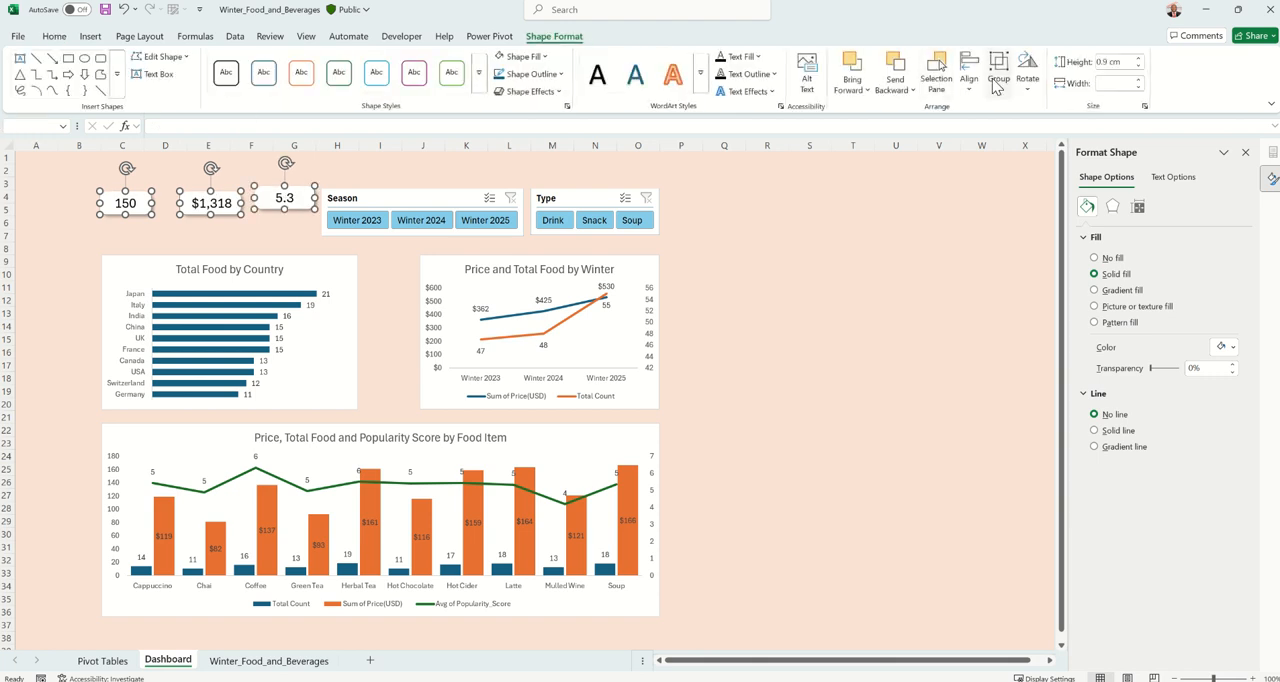
pyautogui.click(969, 78)
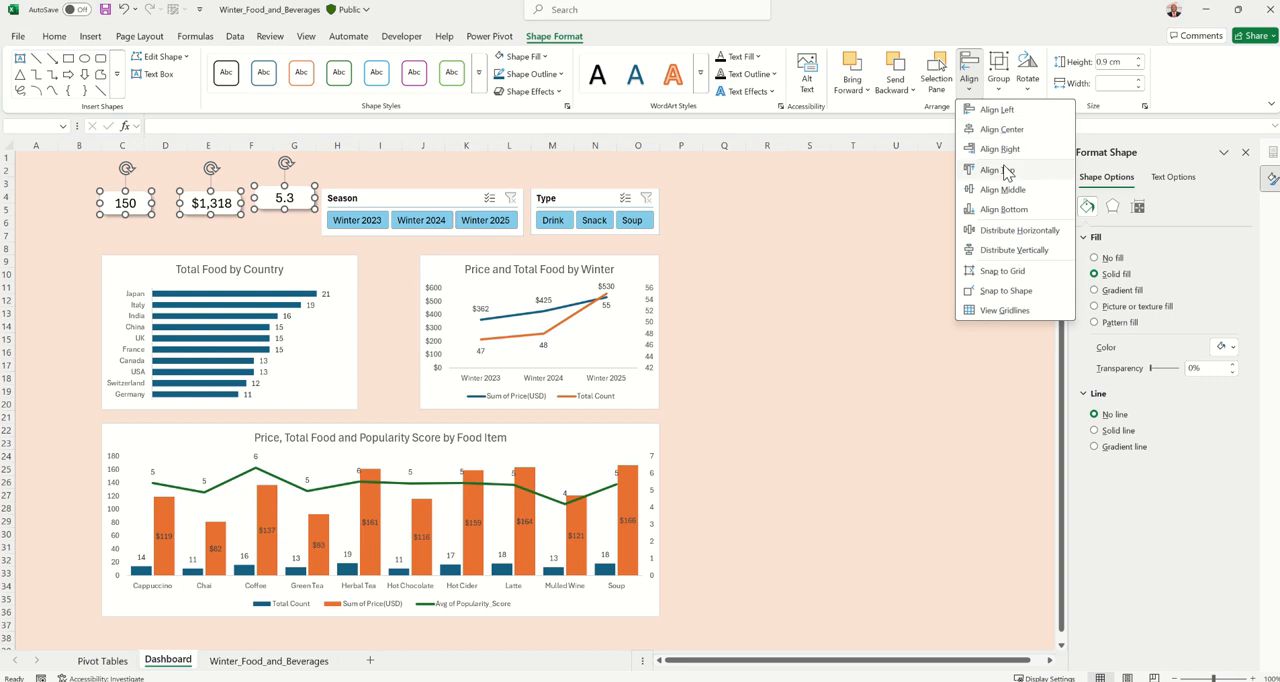
pyautogui.click(1000, 170)
pyautogui.click(969, 85)
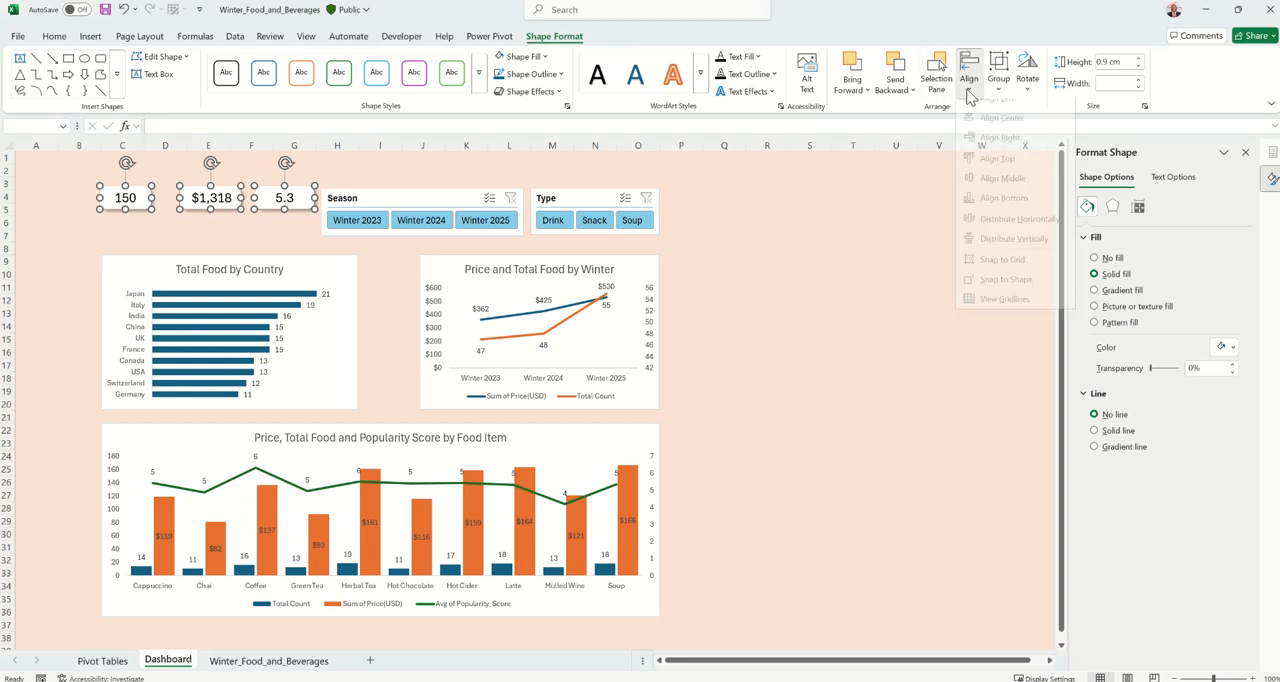
pyautogui.click(1003, 232)
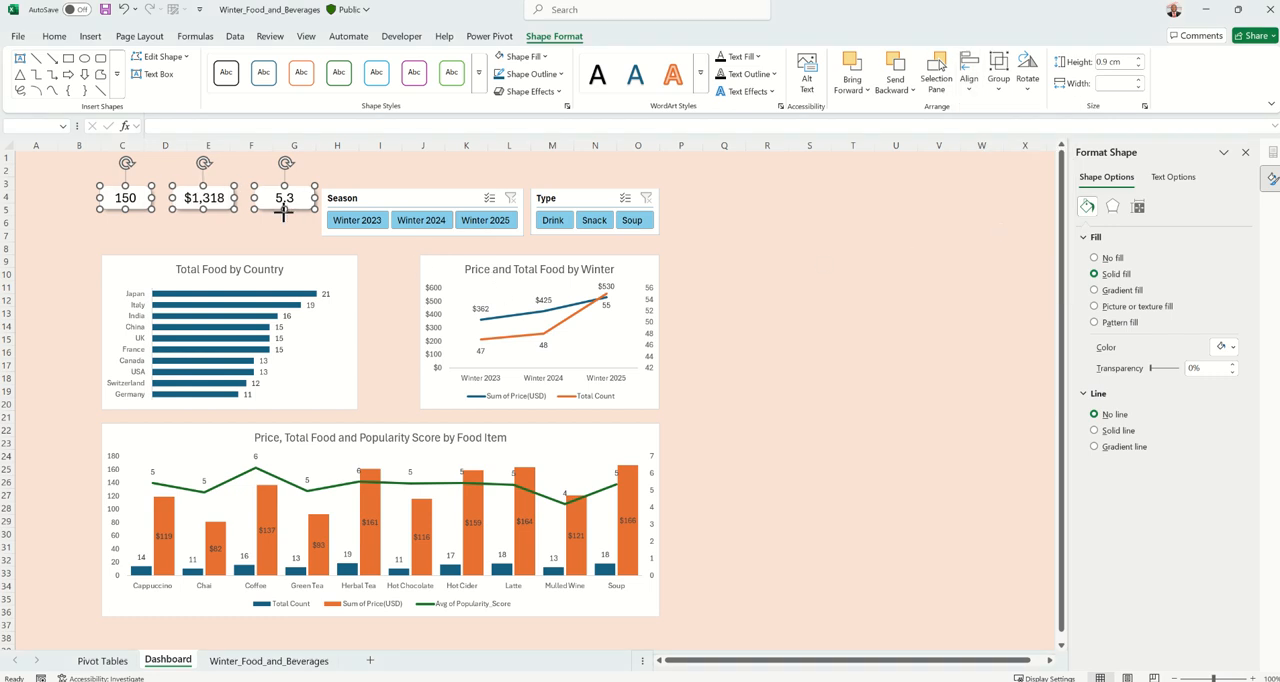
# Increase the height of the three cards to 1.11 cm and move them down to just above the Total Food by Country chart
pyautogui.moveTo(284, 210); pyautogui.dragTo(285, 215)
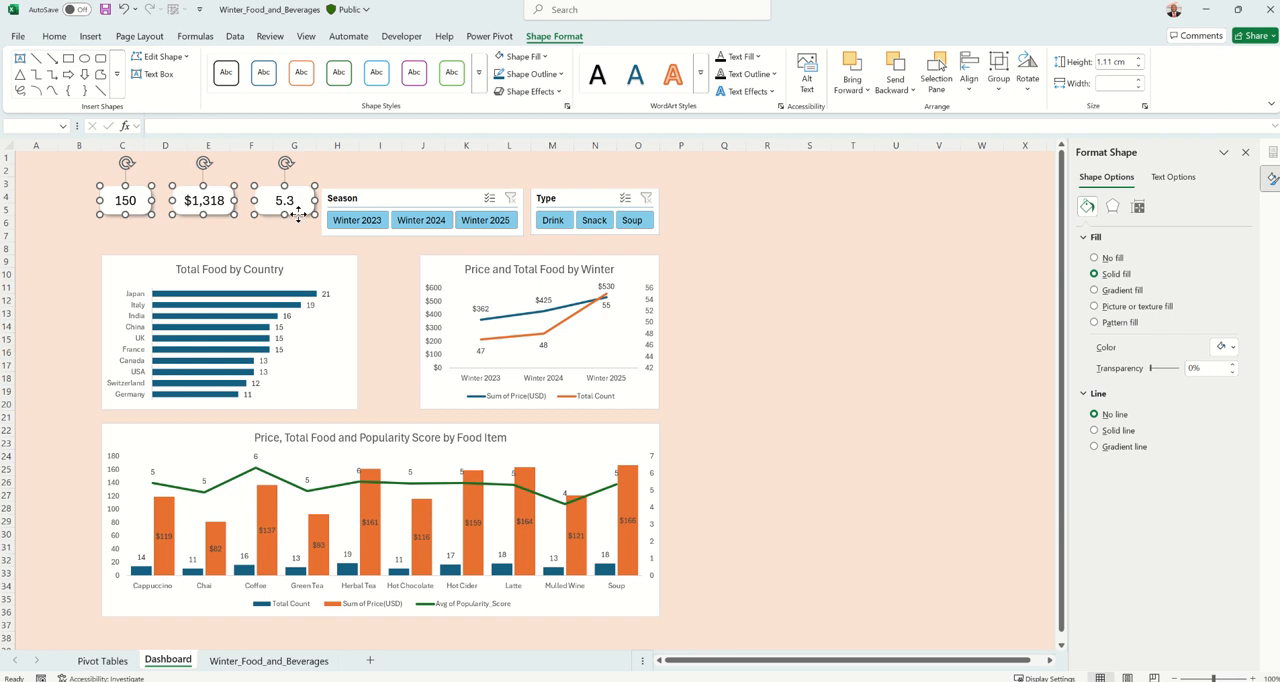
pyautogui.moveTo(297, 216); pyautogui.dragTo(297, 247)
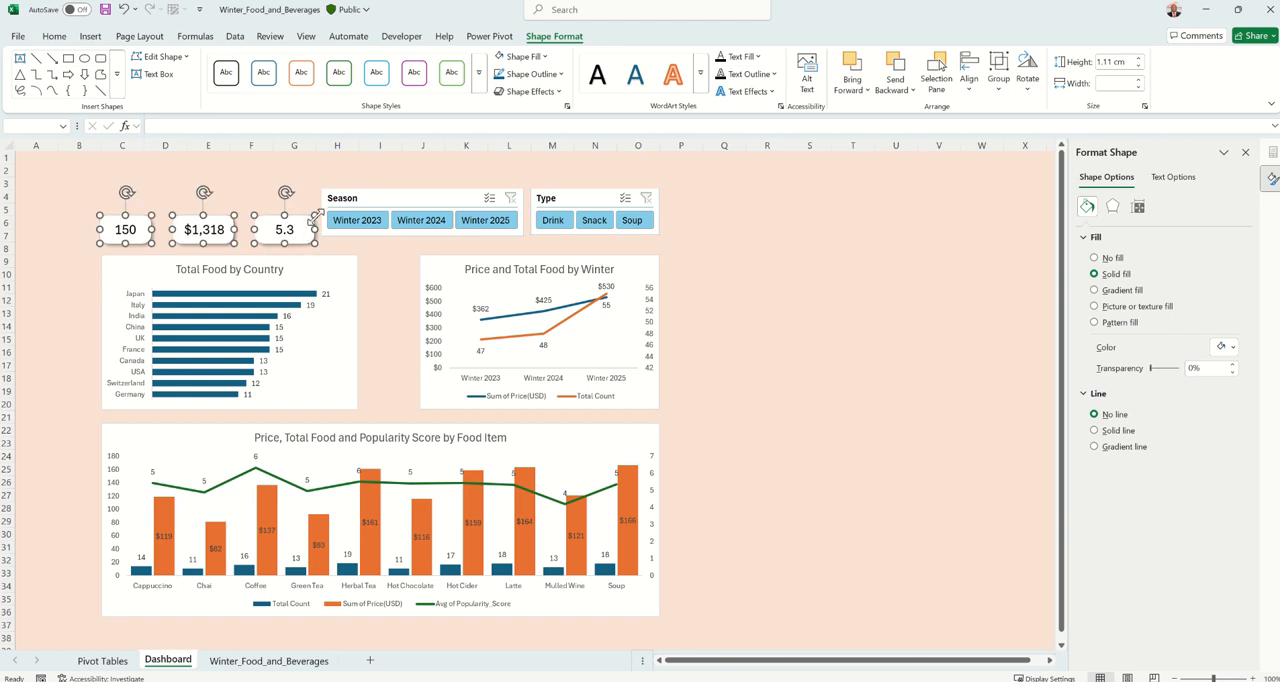
# Move the Season and Type slicers down so they sit level with each other beside the cards, just above the charts
pyautogui.click(371, 197)
pyautogui.keyDown('ctrl'); pyautogui.click(606, 199); pyautogui.keyUp('ctrl')
pyautogui.moveTo(592, 196); pyautogui.dragTo(590, 207)
pyautogui.click(588, 198)
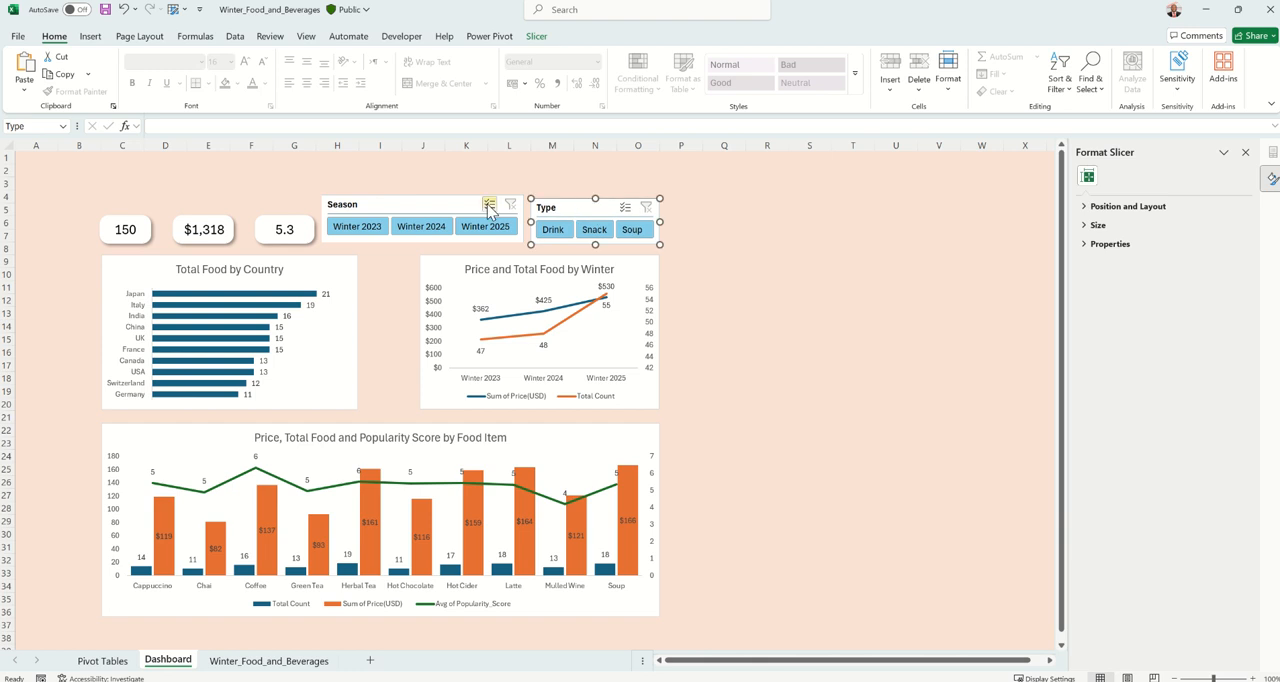
pyautogui.click(445, 199)
pyautogui.moveTo(445, 199); pyautogui.dragTo(445, 202)
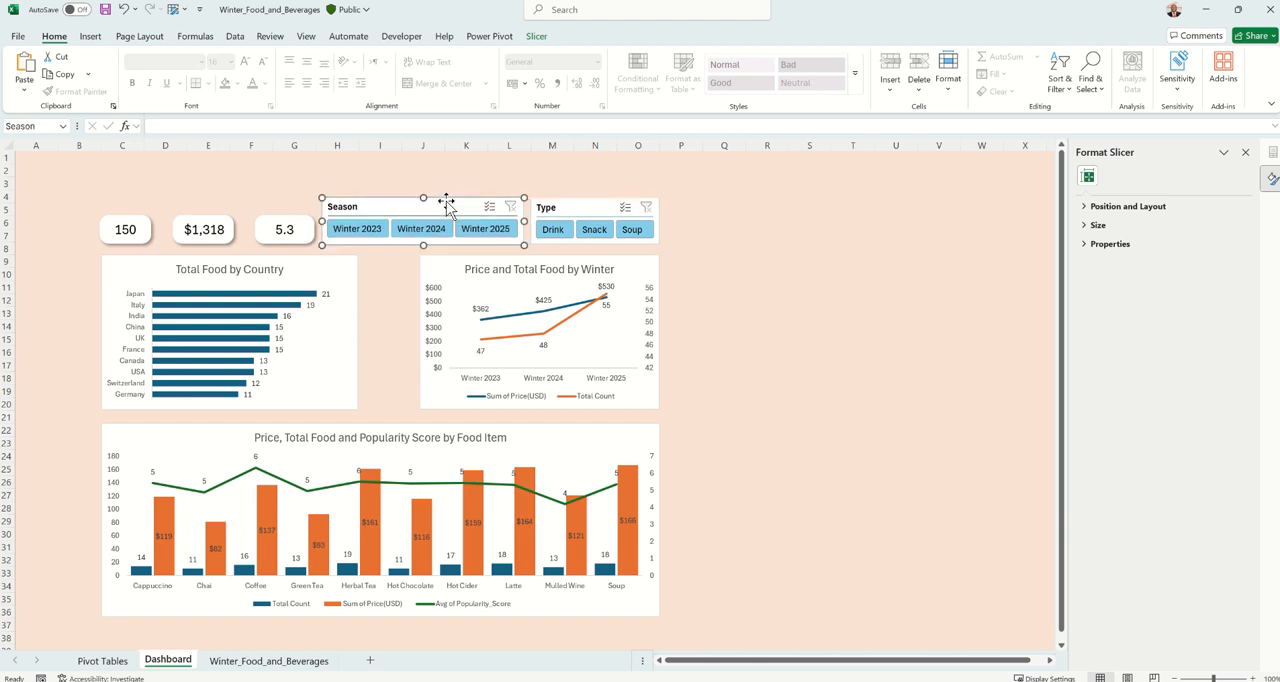
pyautogui.click(325, 179)
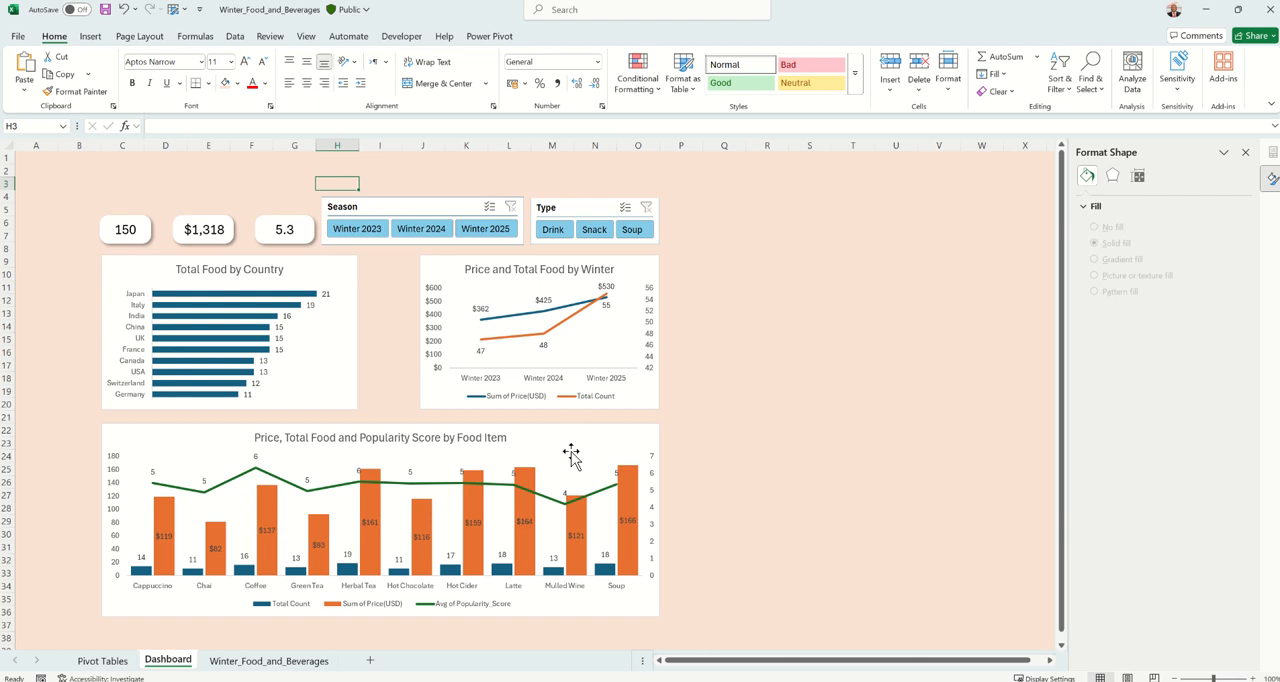
# Look at the card headings in the finished Winter_Food_and_Beverages Report workbook, ending back in the Winter_Food_and_Beverages workbook
pyautogui.moveTo(649, 678)
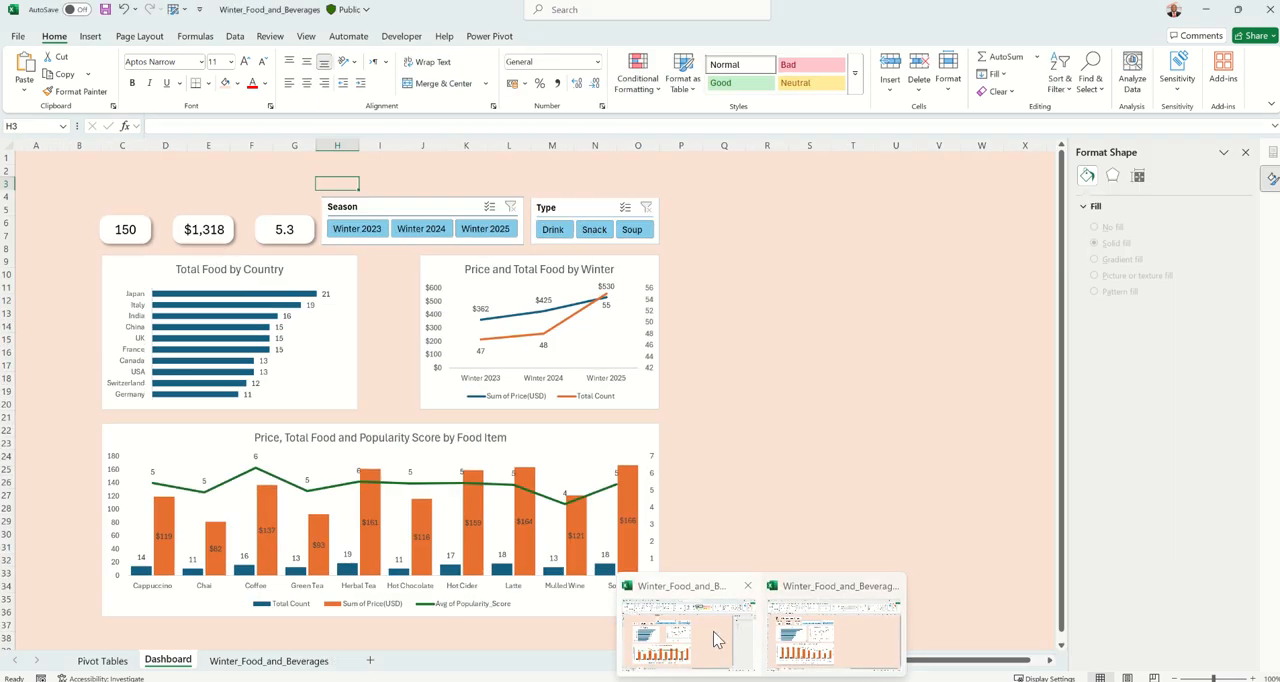
pyautogui.click(716, 640)
pyautogui.click(130, 216)
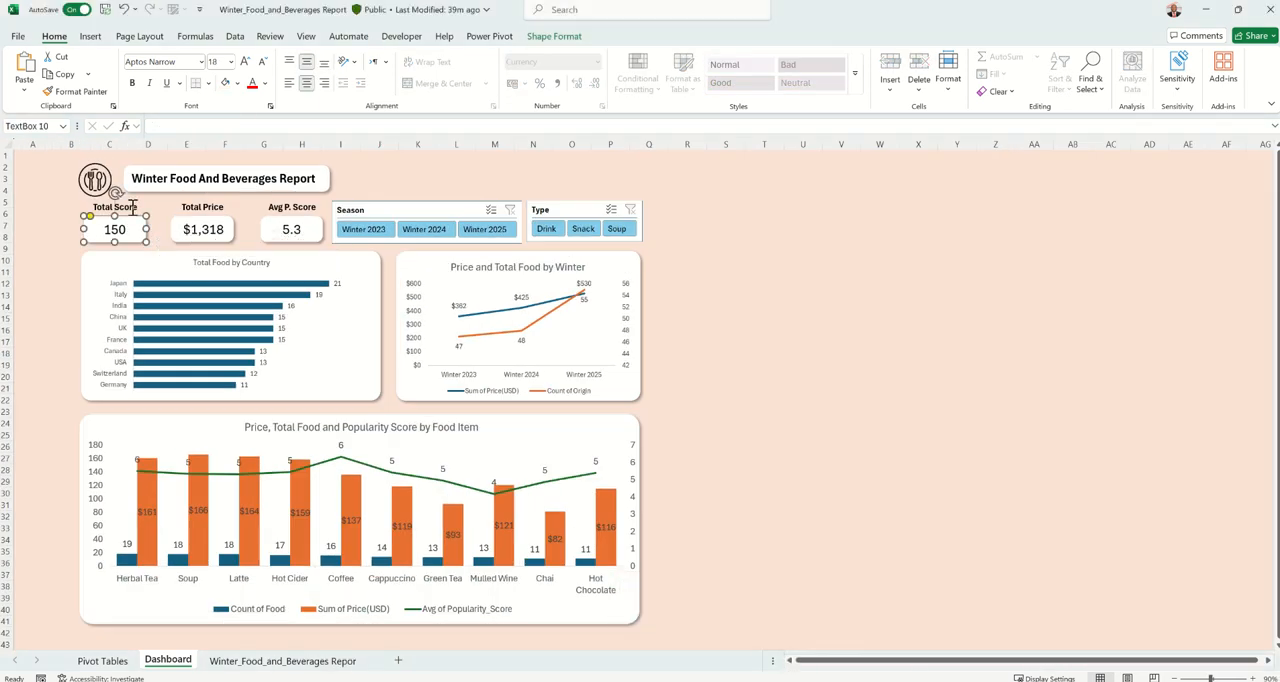
pyautogui.click(132, 208)
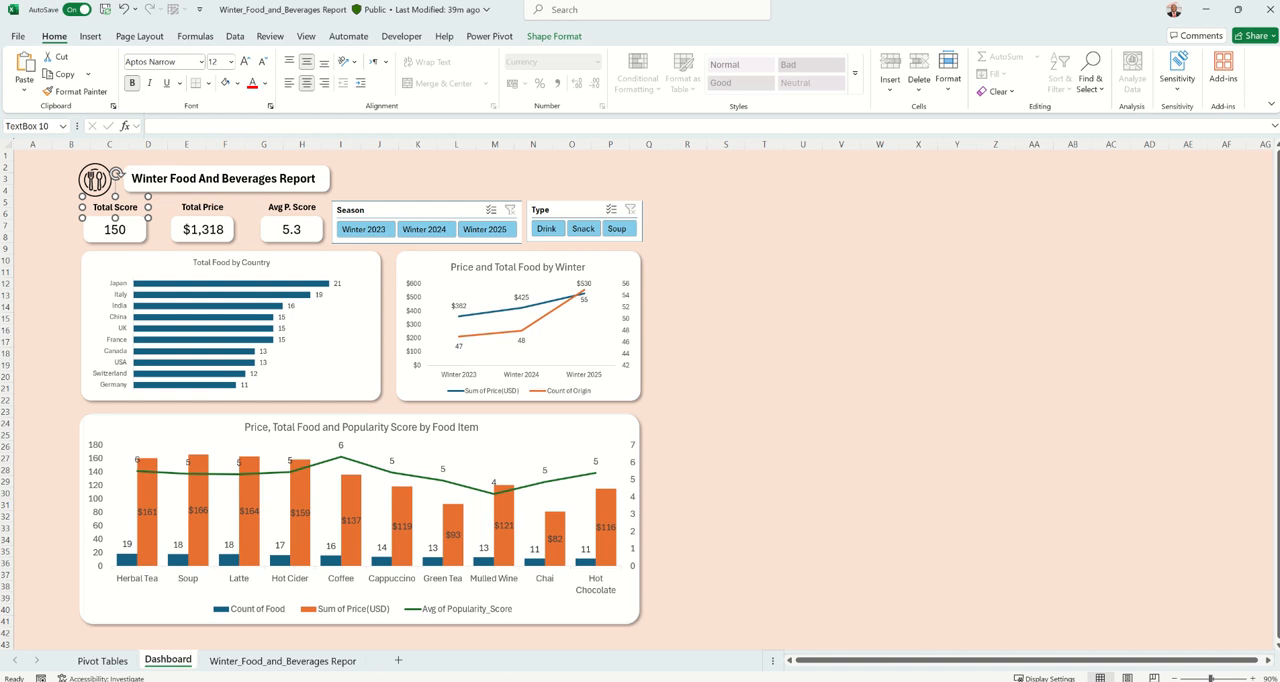
pyautogui.click(833, 640)
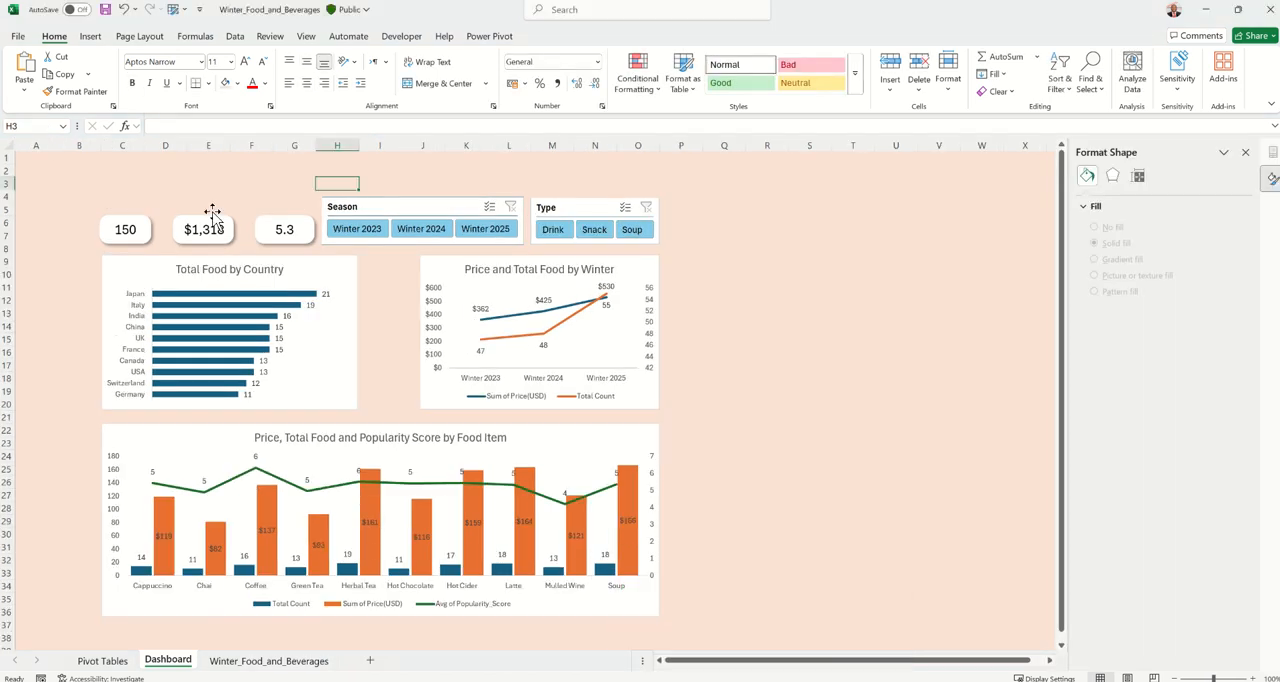
# Insert a text box reading "Total Score" in the empty area above the 150 card
pyautogui.click(140, 232)
pyautogui.click(166, 179)
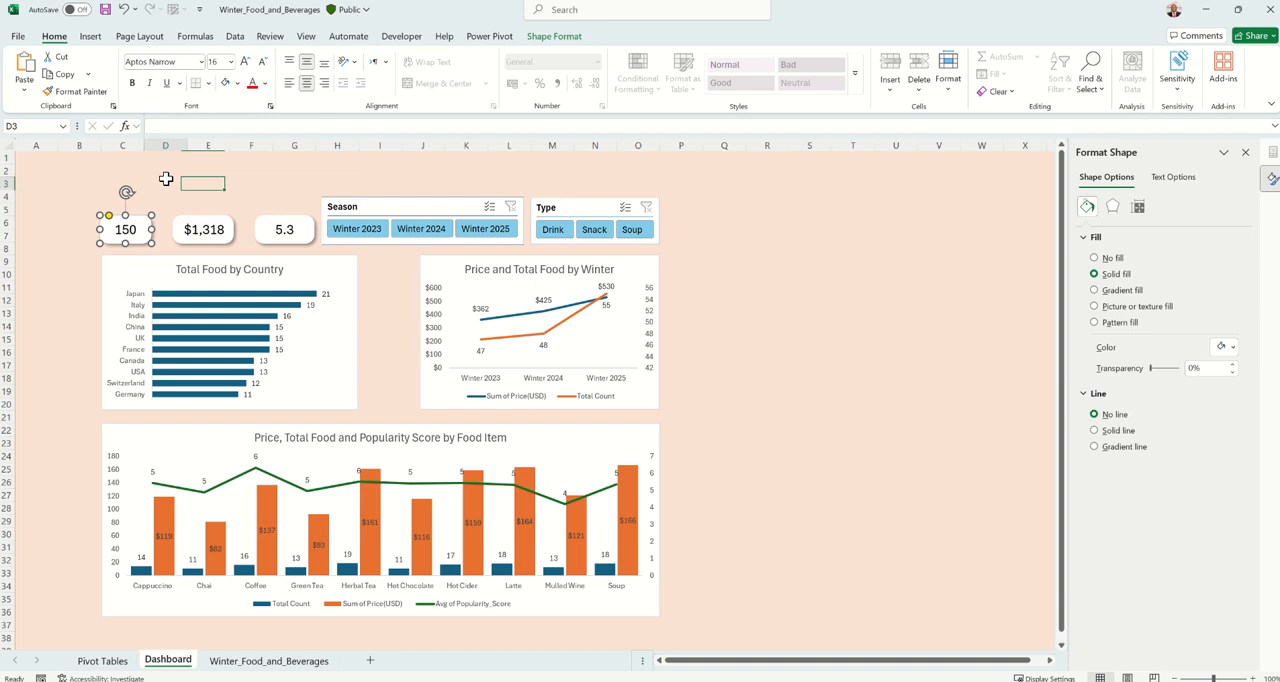
pyautogui.click(90, 36)
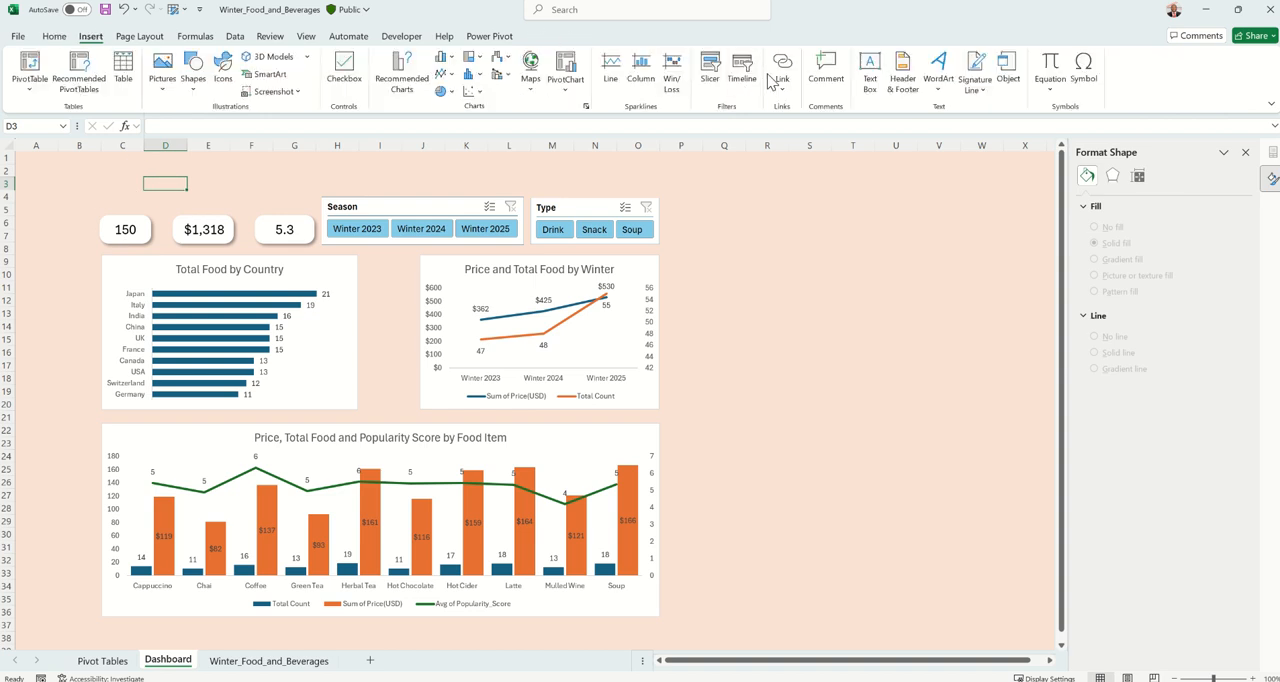
pyautogui.click(869, 75)
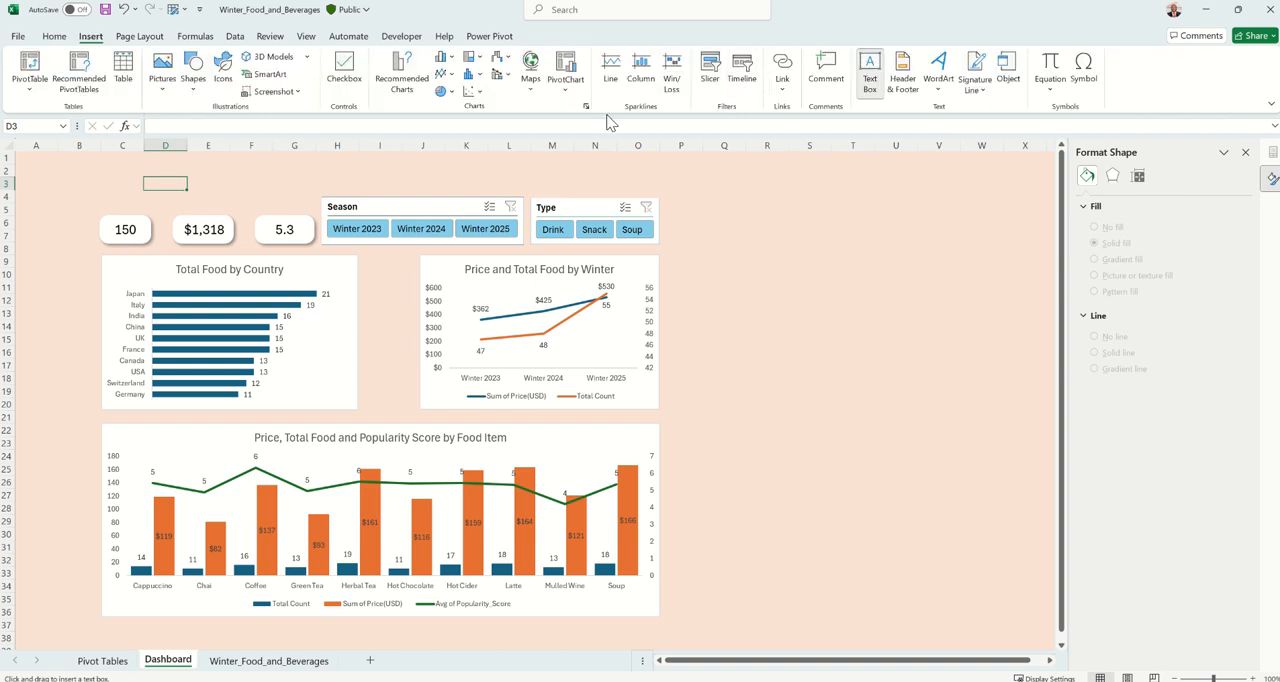
pyautogui.click(104, 171)
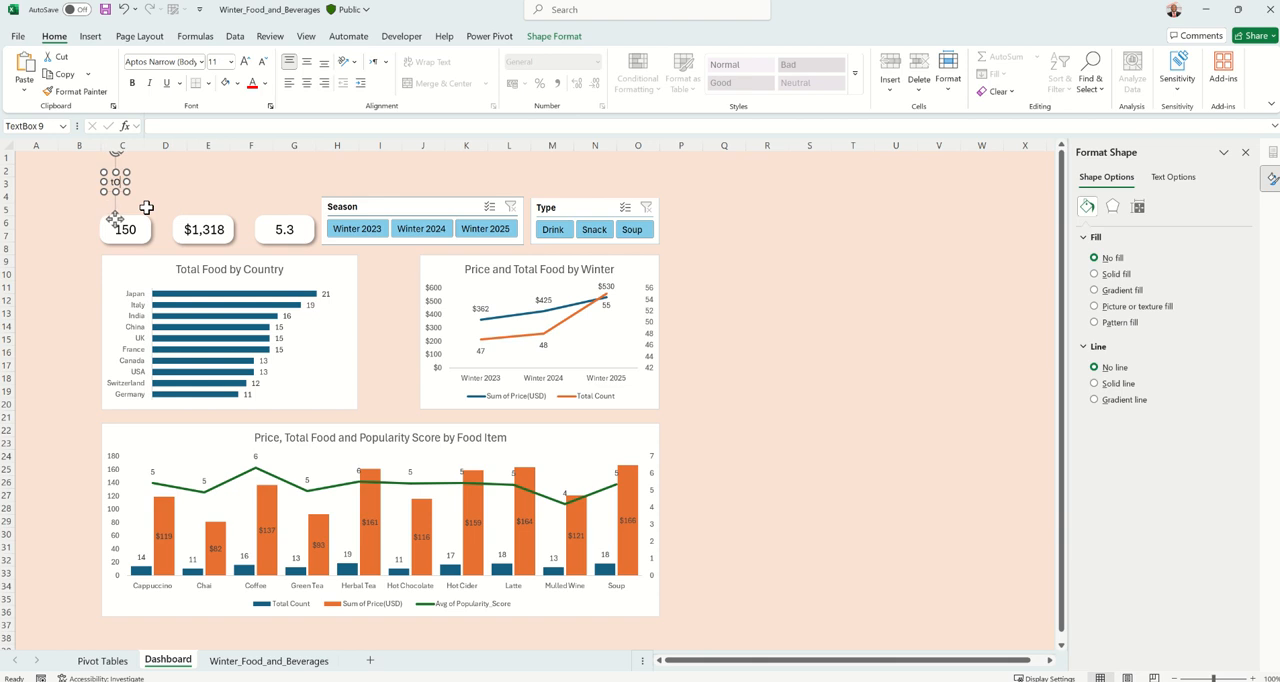
pyautogui.write('Total Score')
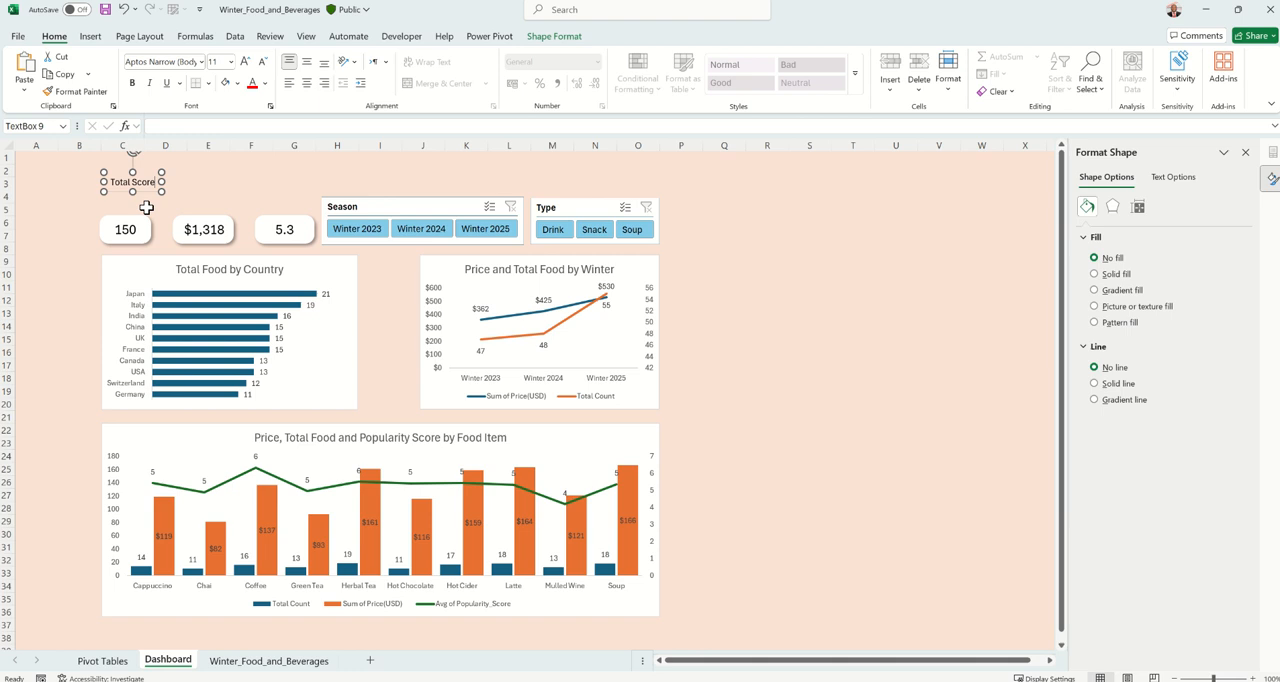
pyautogui.click(190, 184)
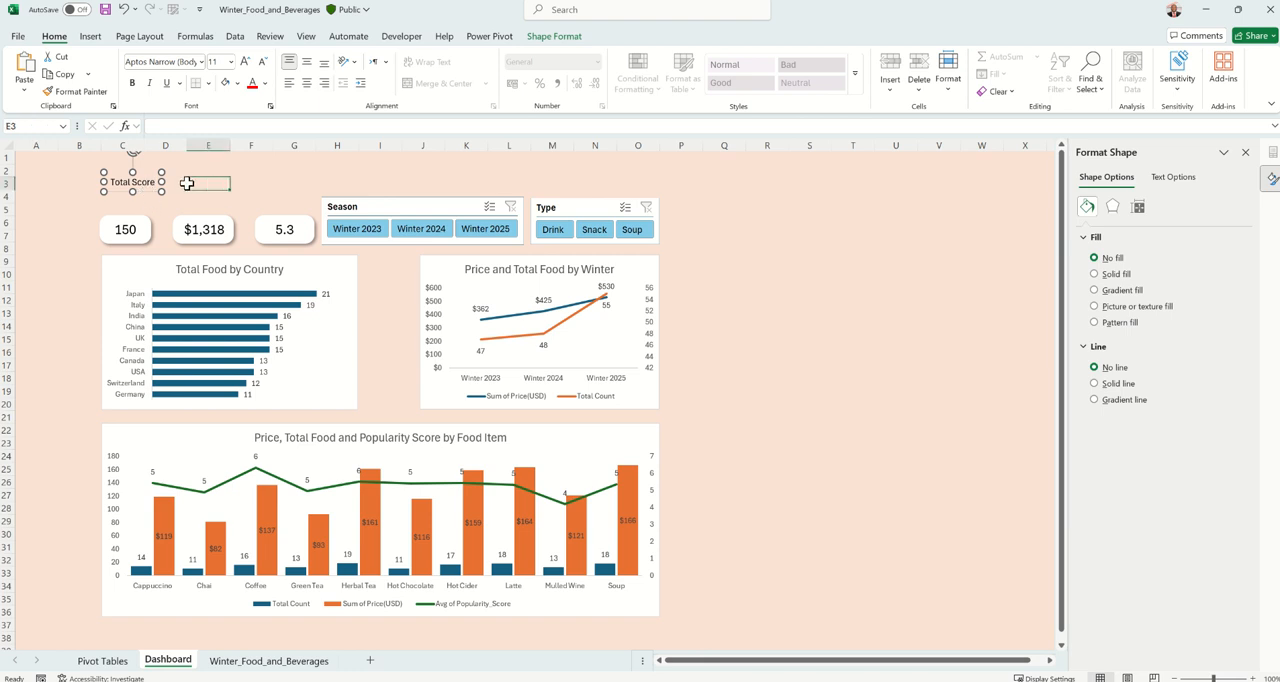
pyautogui.click(156, 187)
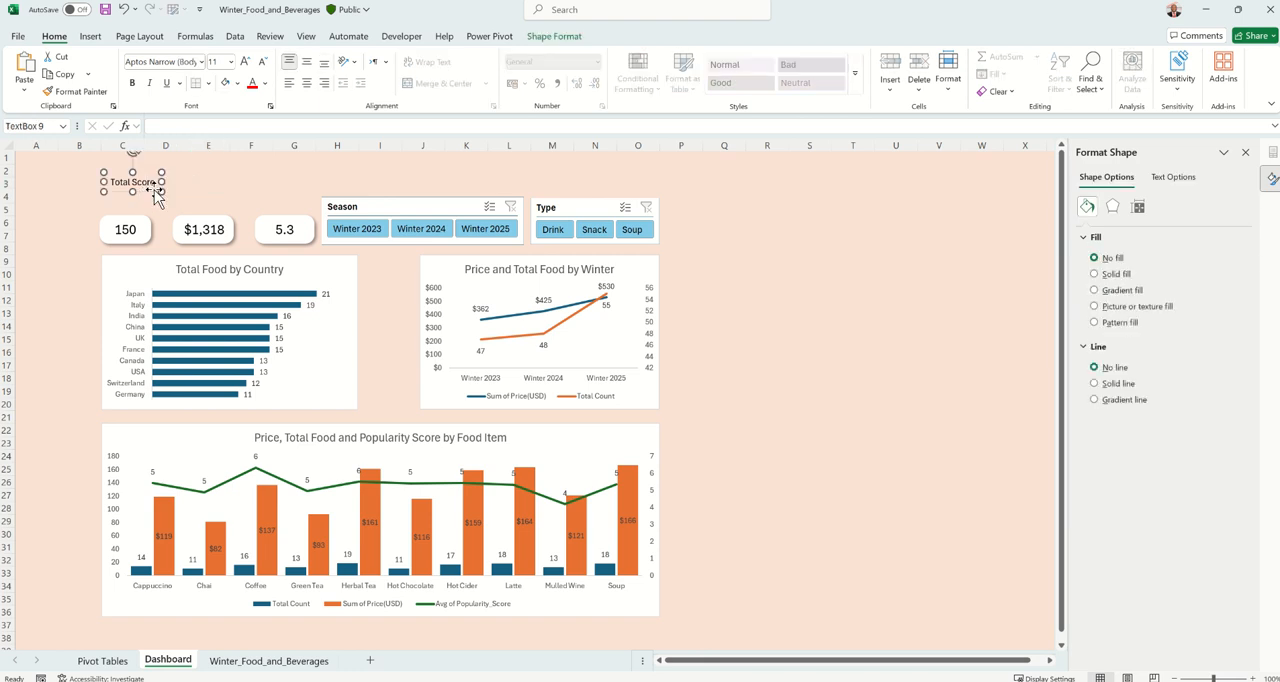
# Set the Total Score text box to no fill and no outline
pyautogui.click(541, 40)
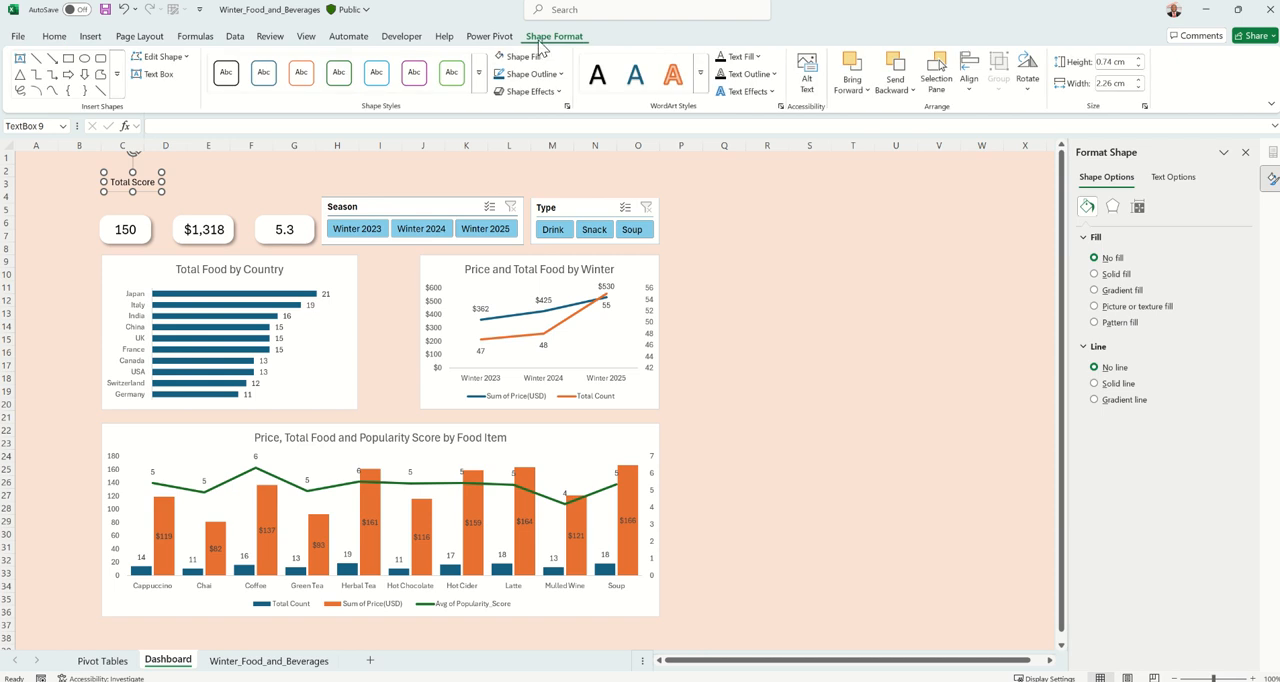
pyautogui.click(518, 56)
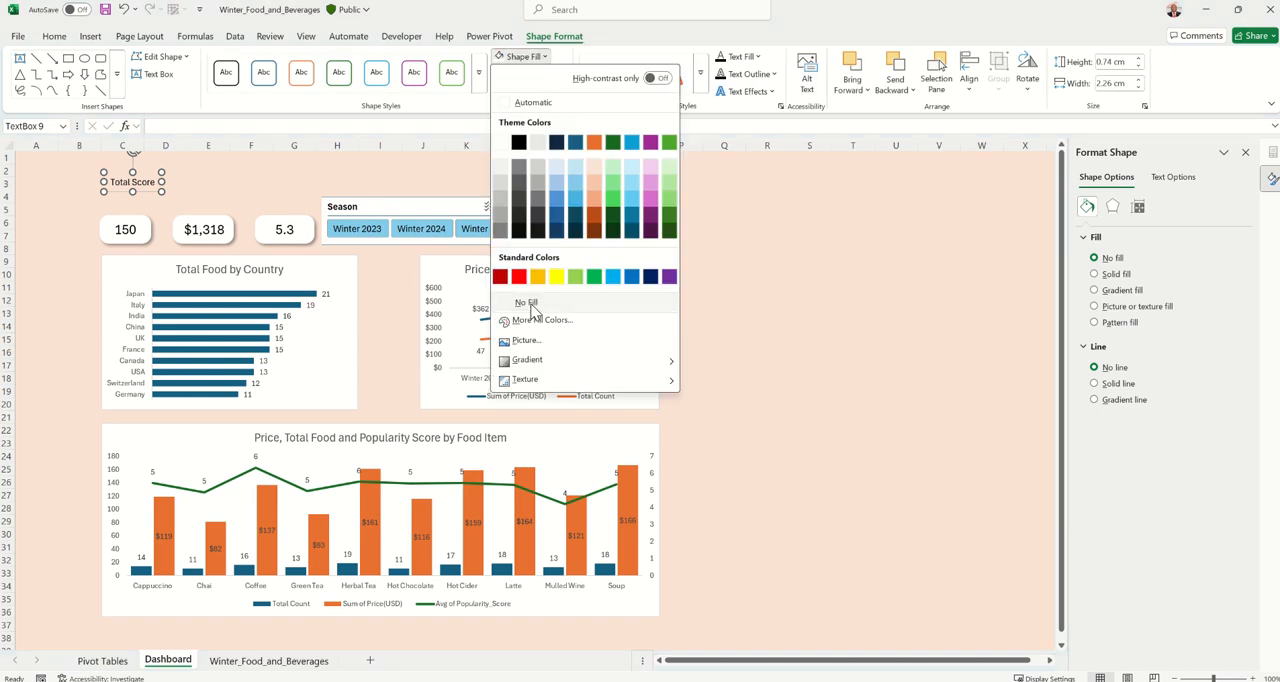
pyautogui.click(531, 303)
pyautogui.click(530, 74)
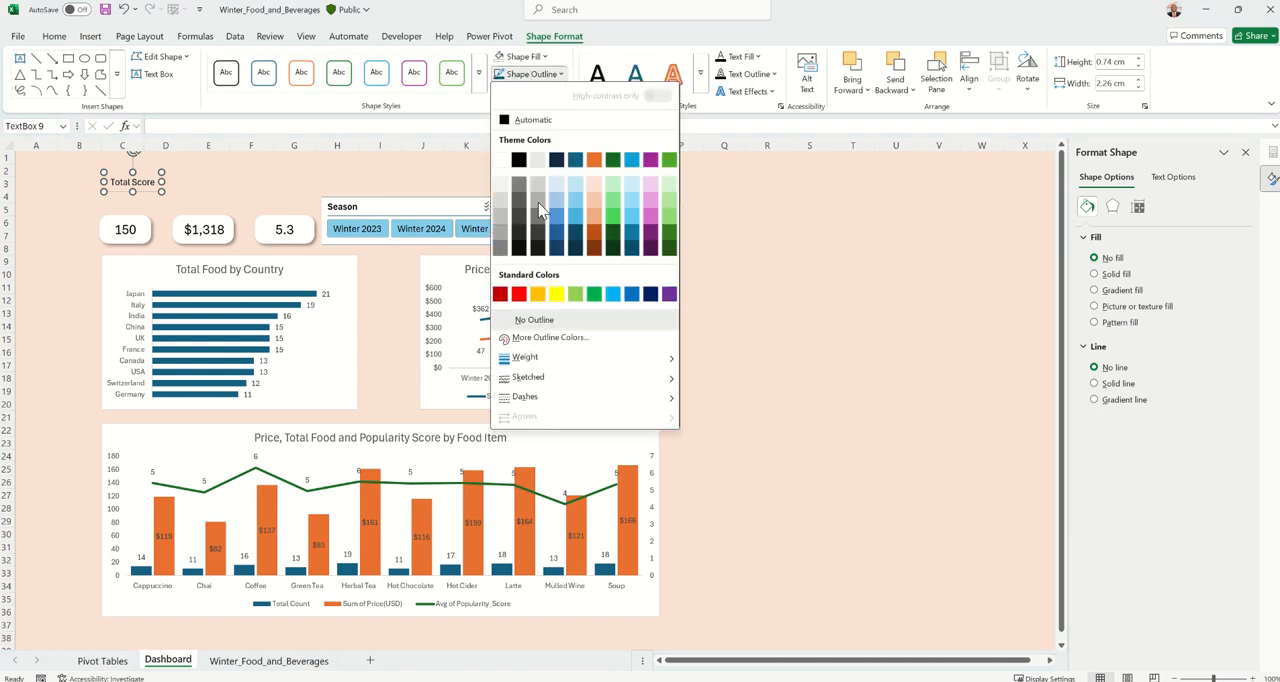
pyautogui.click(534, 320)
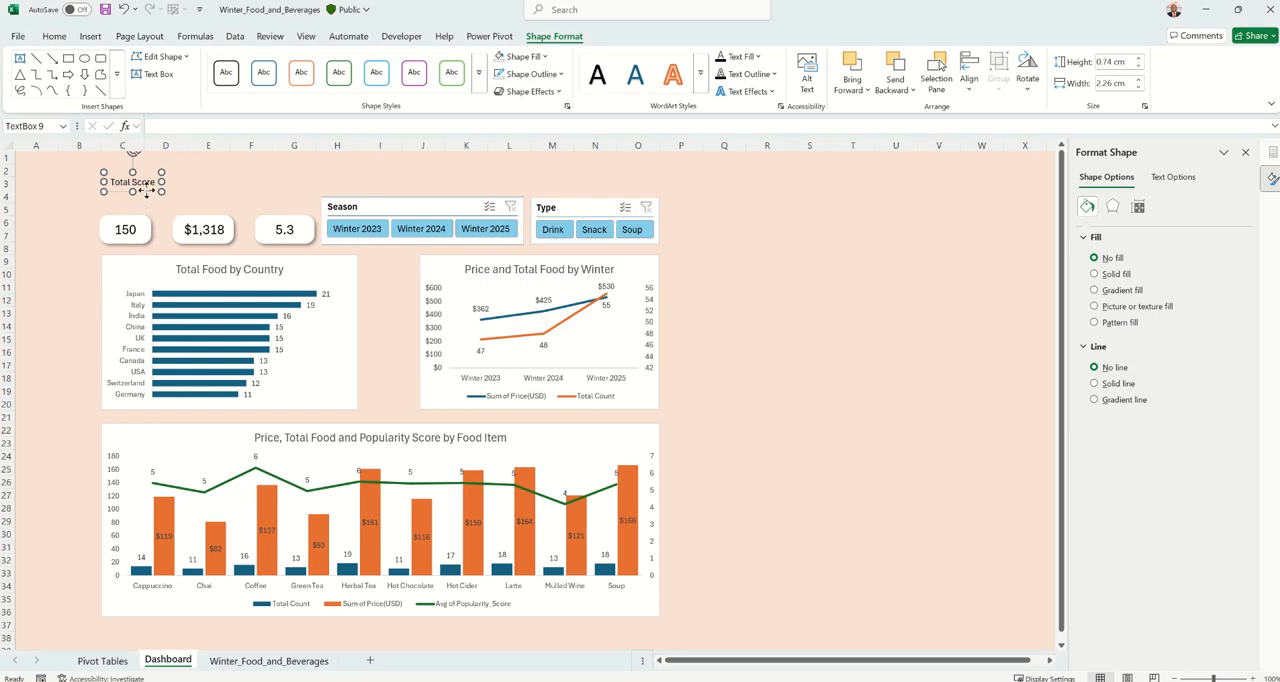
# Position the Total Score label directly above the 150 card and make its text bold
pyautogui.moveTo(146, 190); pyautogui.dragTo(138, 213)
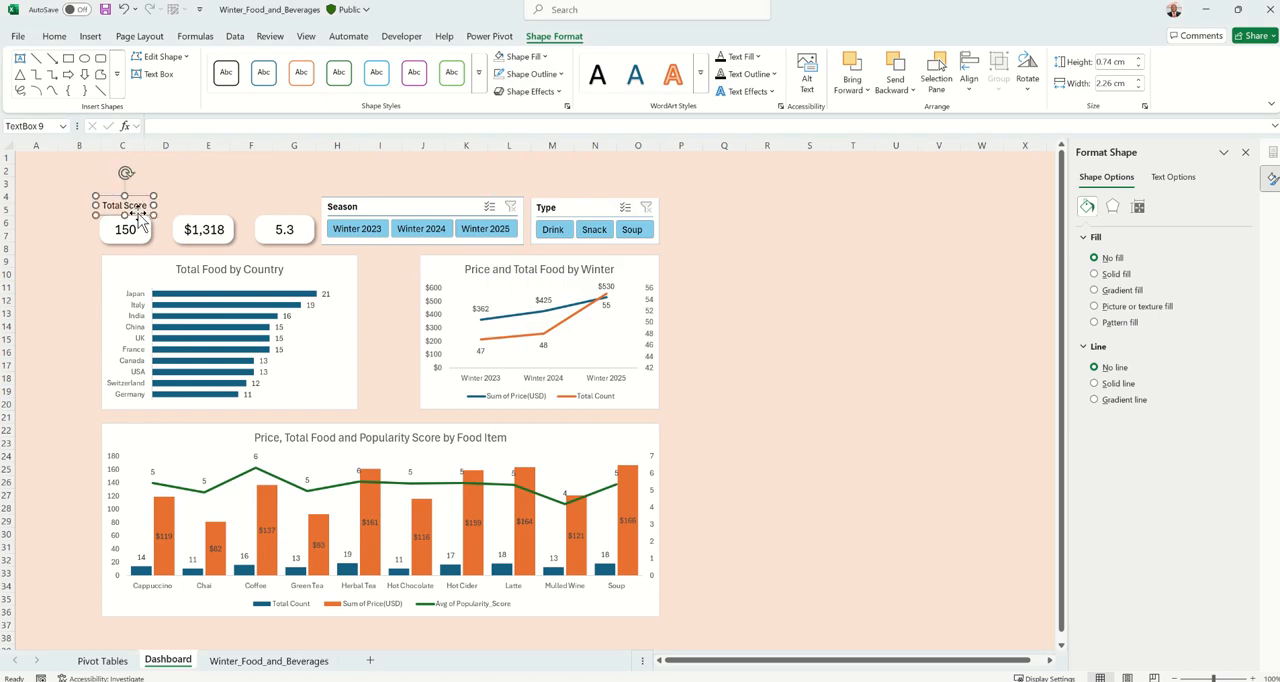
pyautogui.click(54, 36)
pyautogui.click(133, 84)
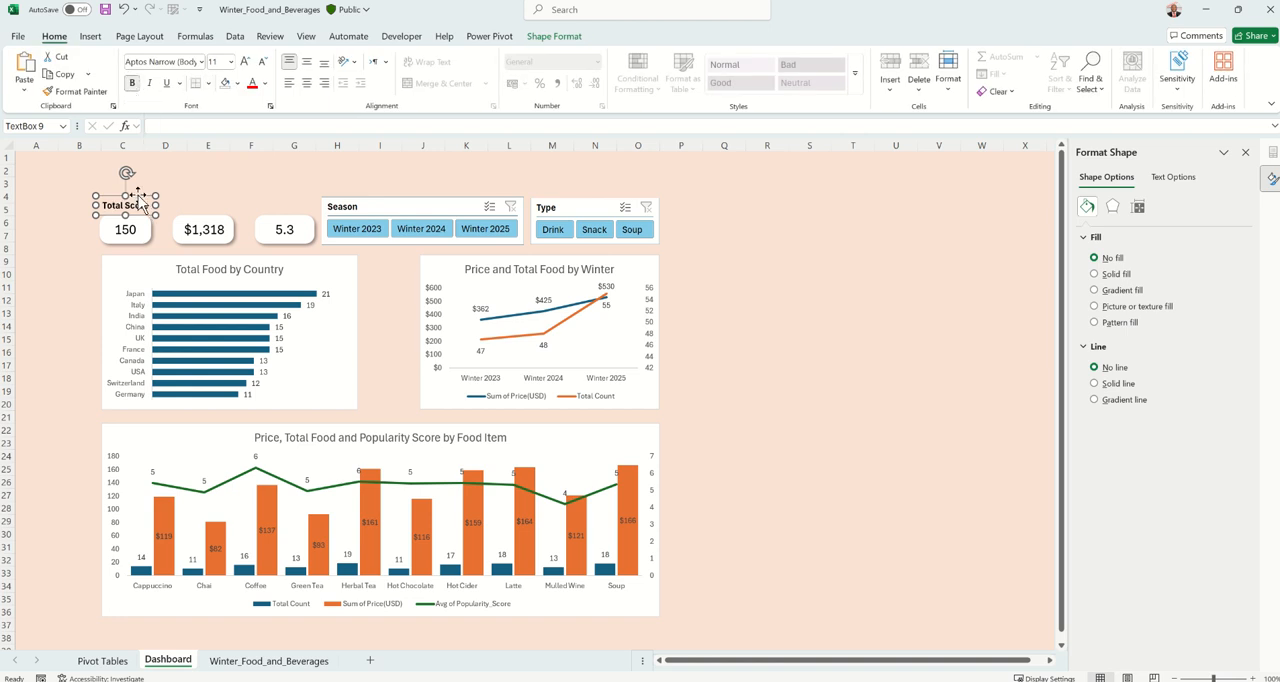
# Copy the Total Score label above the $1,318 card and change the copy's text to "Total Count"
pyautogui.moveTo(141, 205); pyautogui.dragTo(221, 203)
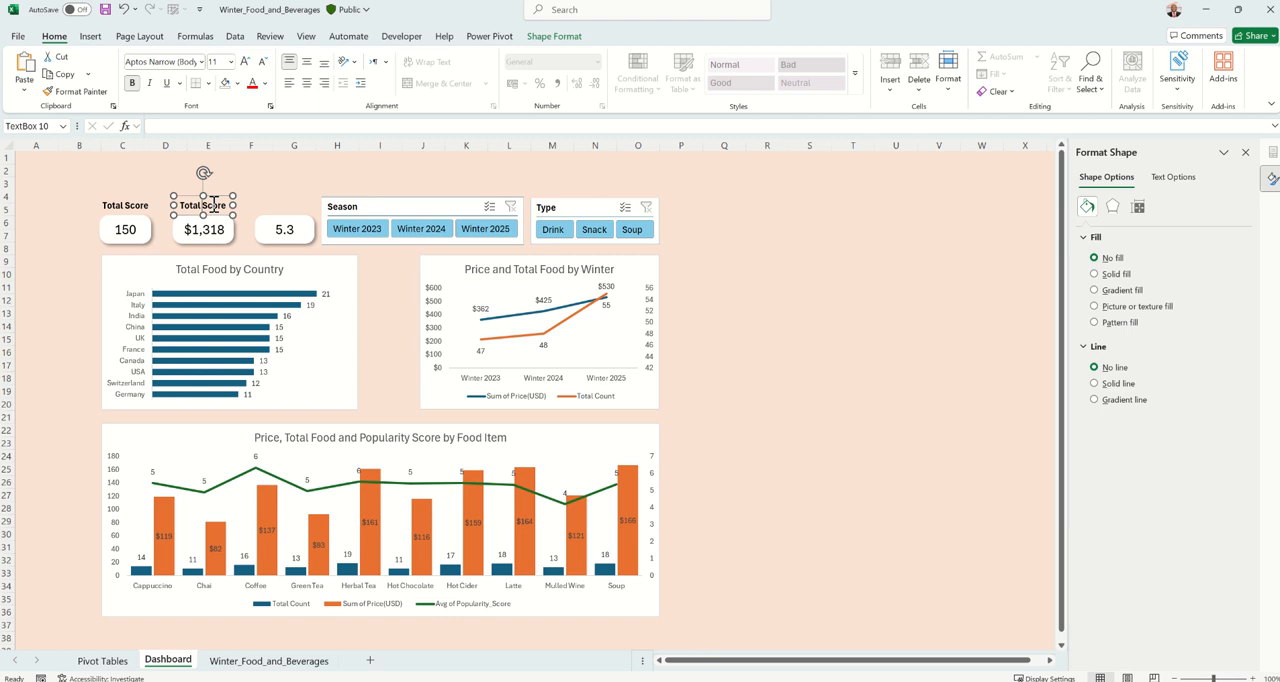
pyautogui.write('Count')
pyautogui.press('Delete')
pyautogui.press('Delete')
pyautogui.press('Delete')
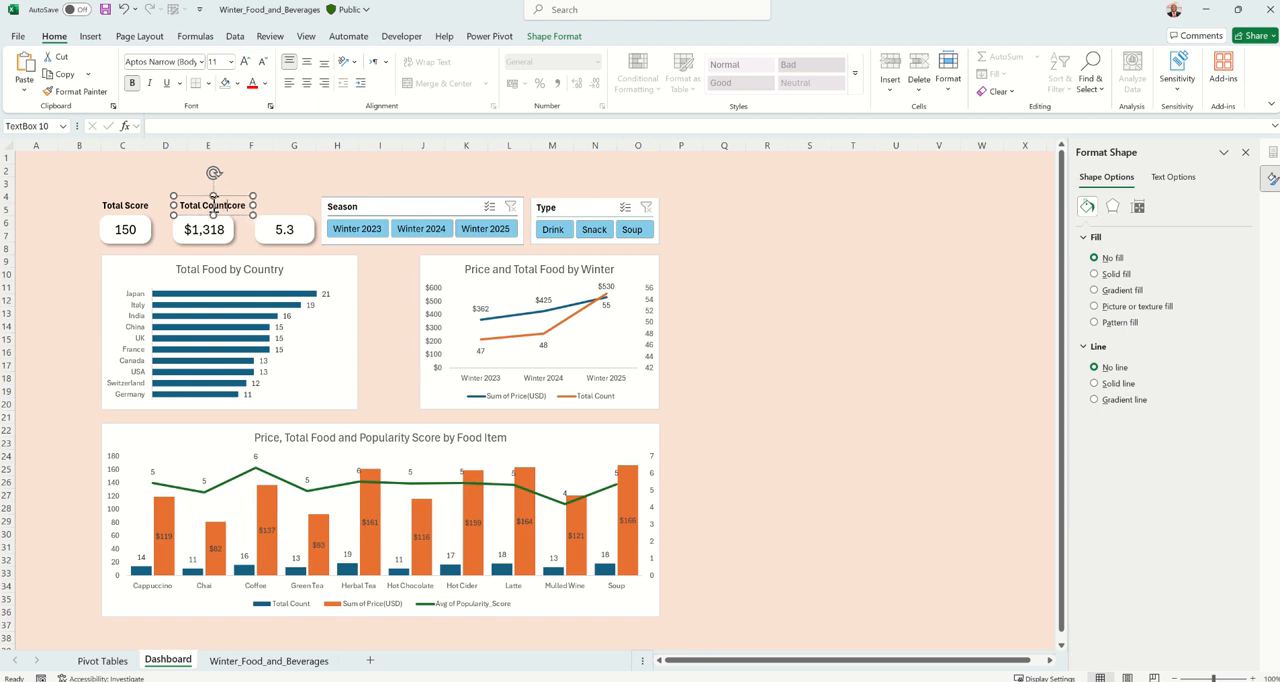
pyautogui.press('Delete')
pyautogui.press('Delete')
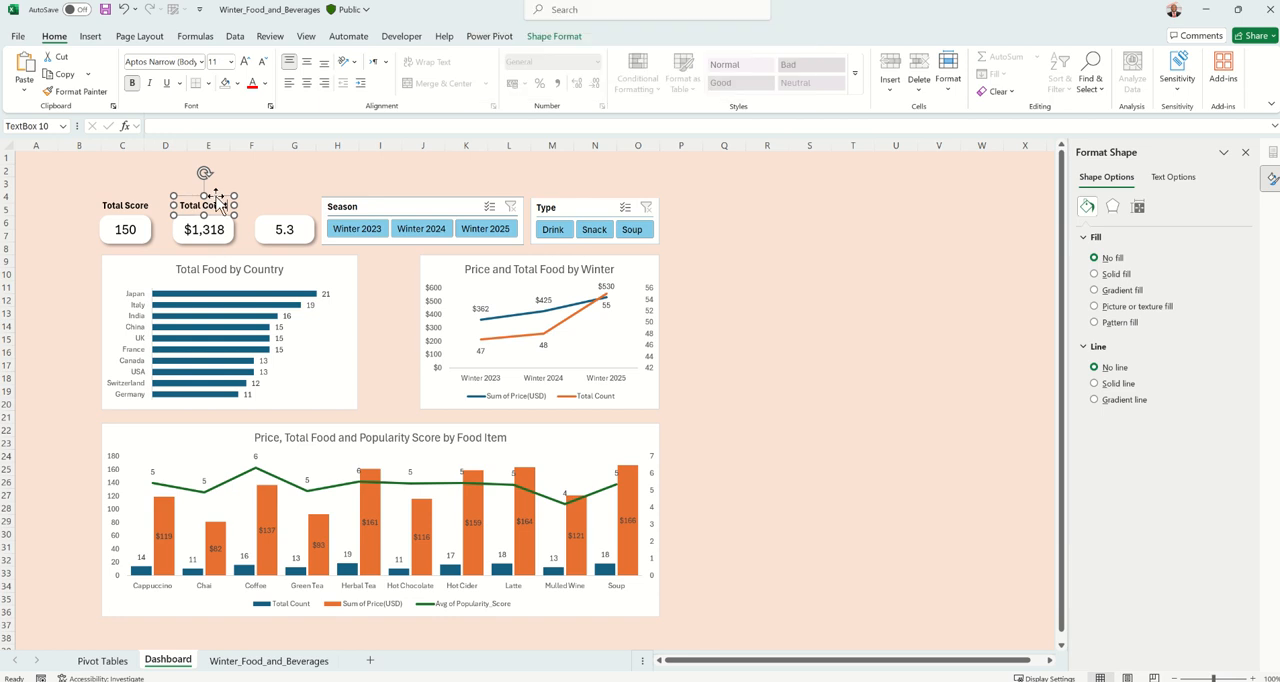
# Copy the Total Count label above the 5.3 card and change the copy's text to "Avg P. Score"
pyautogui.moveTo(220, 204); pyautogui.dragTo(299, 201)
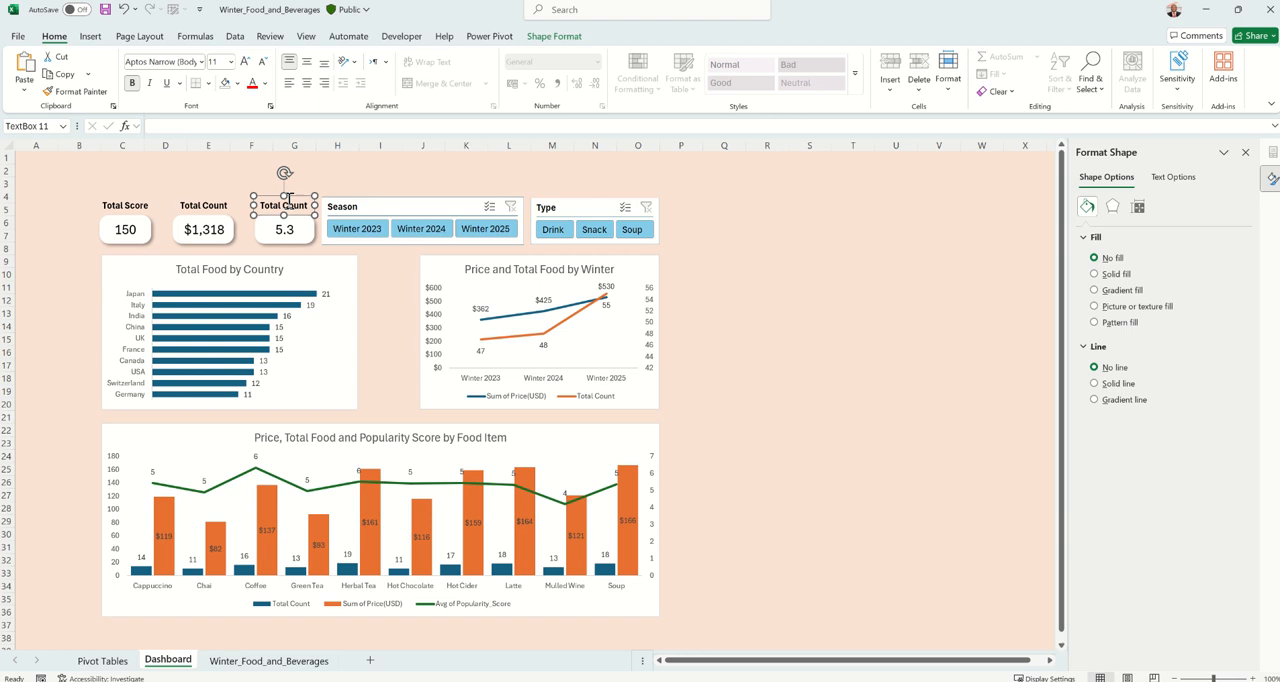
pyautogui.click(262, 204)
pyautogui.write('Av')
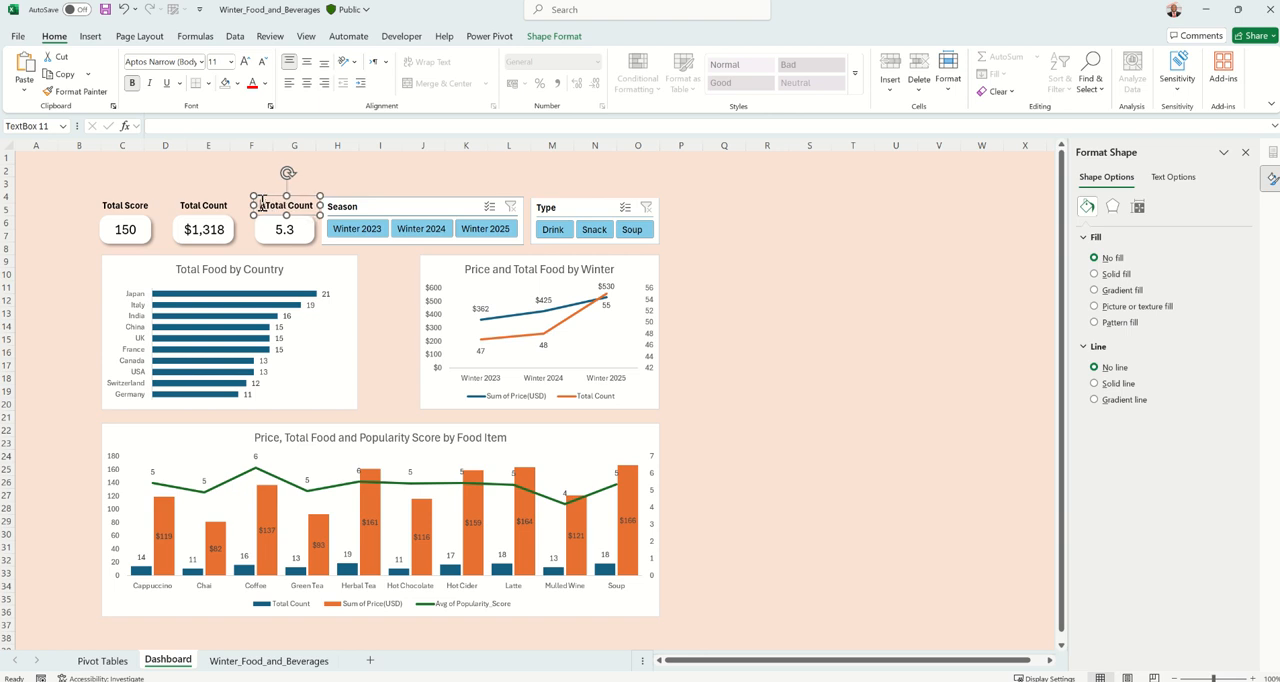
pyautogui.write('g ')
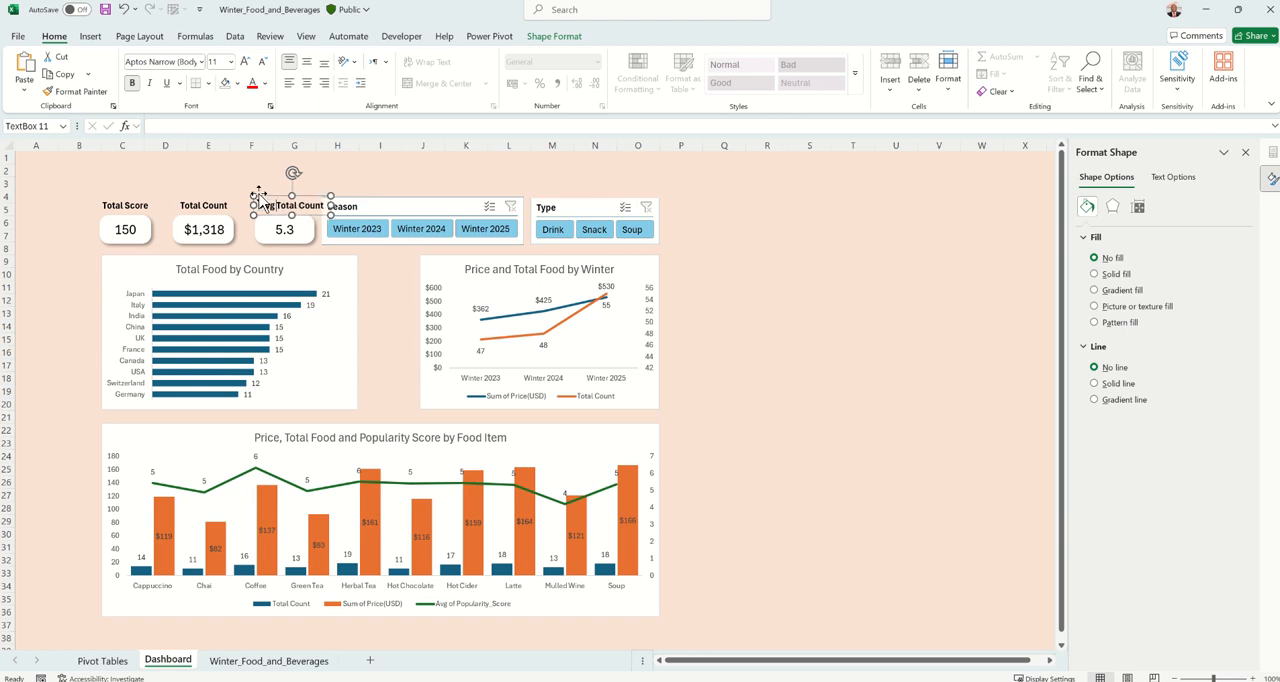
pyautogui.write('P')
pyautogui.write('. Score')
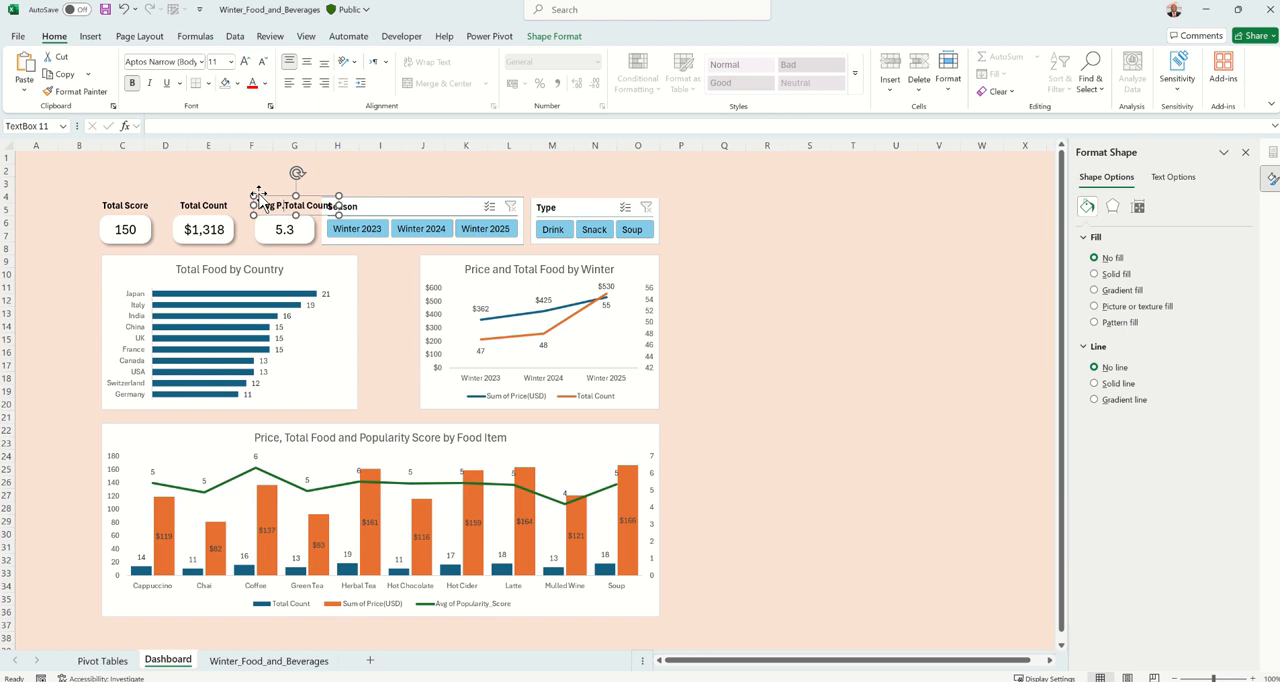
pyautogui.press('Delete')
pyautogui.press('Delete')
pyautogui.press('Delete')
pyautogui.press('Delete')
pyautogui.press('Delete')
pyautogui.press('Delete')
pyautogui.press('Delete')
pyautogui.press('Delete')
pyautogui.press('Delete')
pyautogui.press('Delete')
pyautogui.press('Delete')
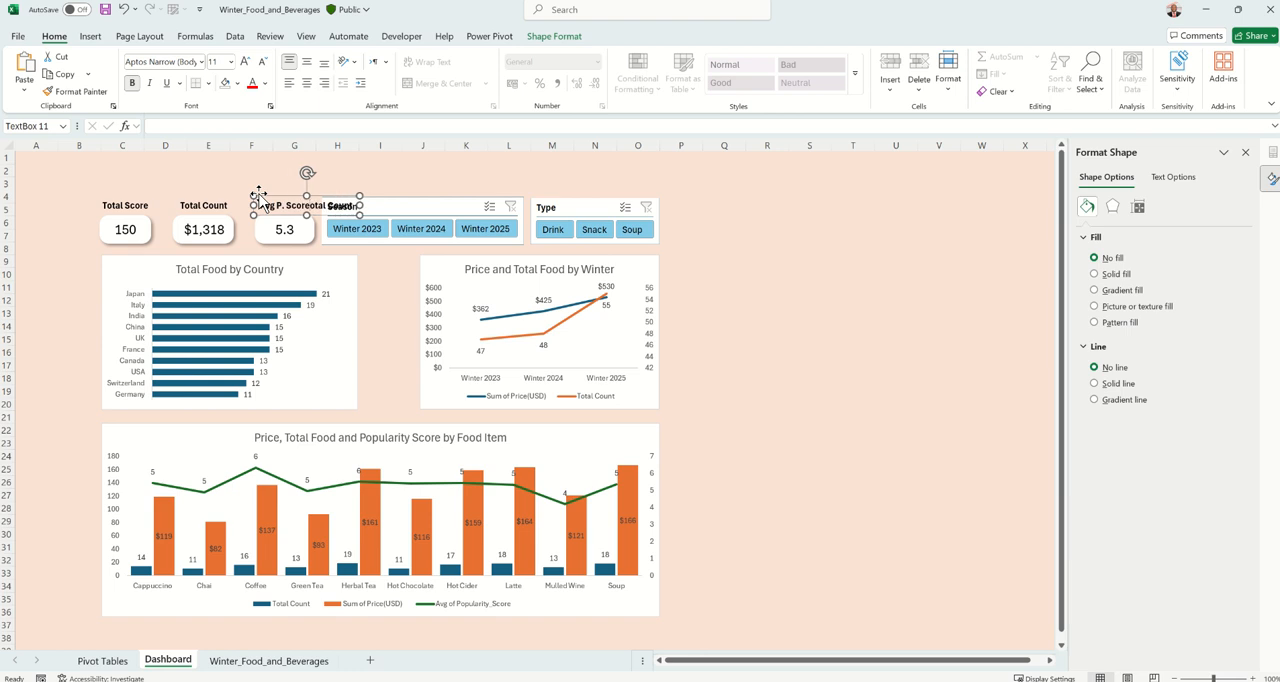
pyautogui.click(352, 168)
pyautogui.click(813, 315)
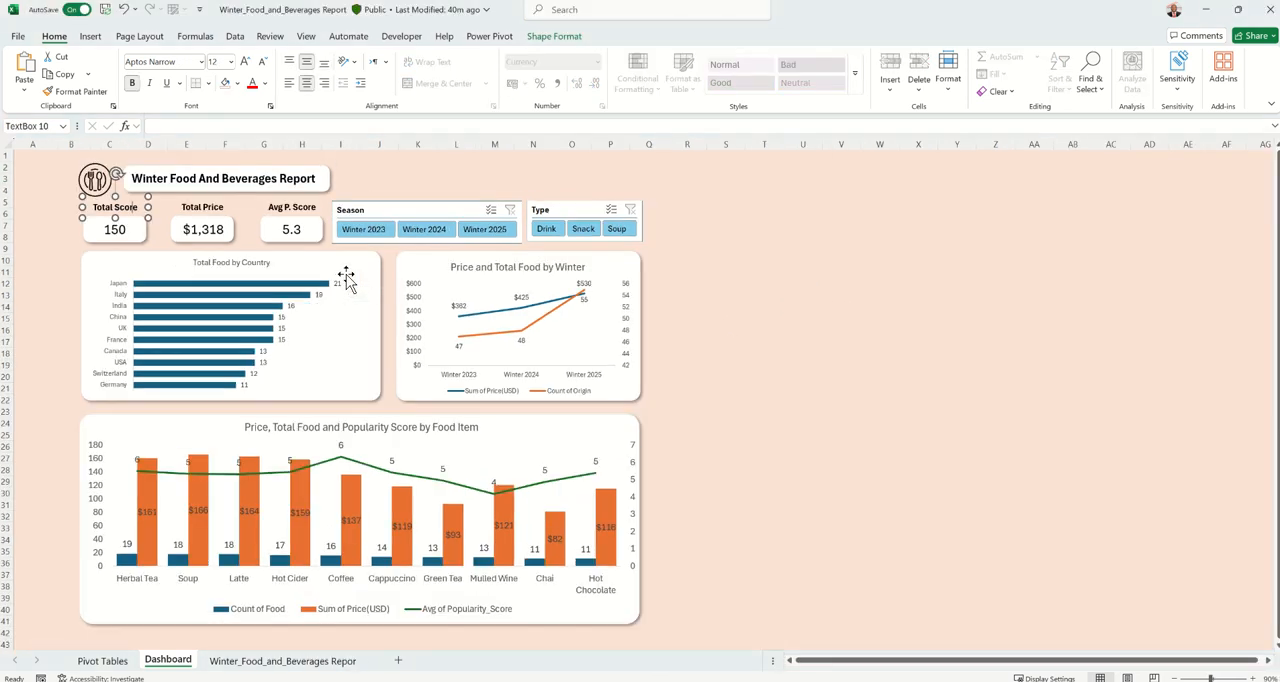
# Set the Total Food by Country chart area to no fill and no outline
pyautogui.click(686, 318)
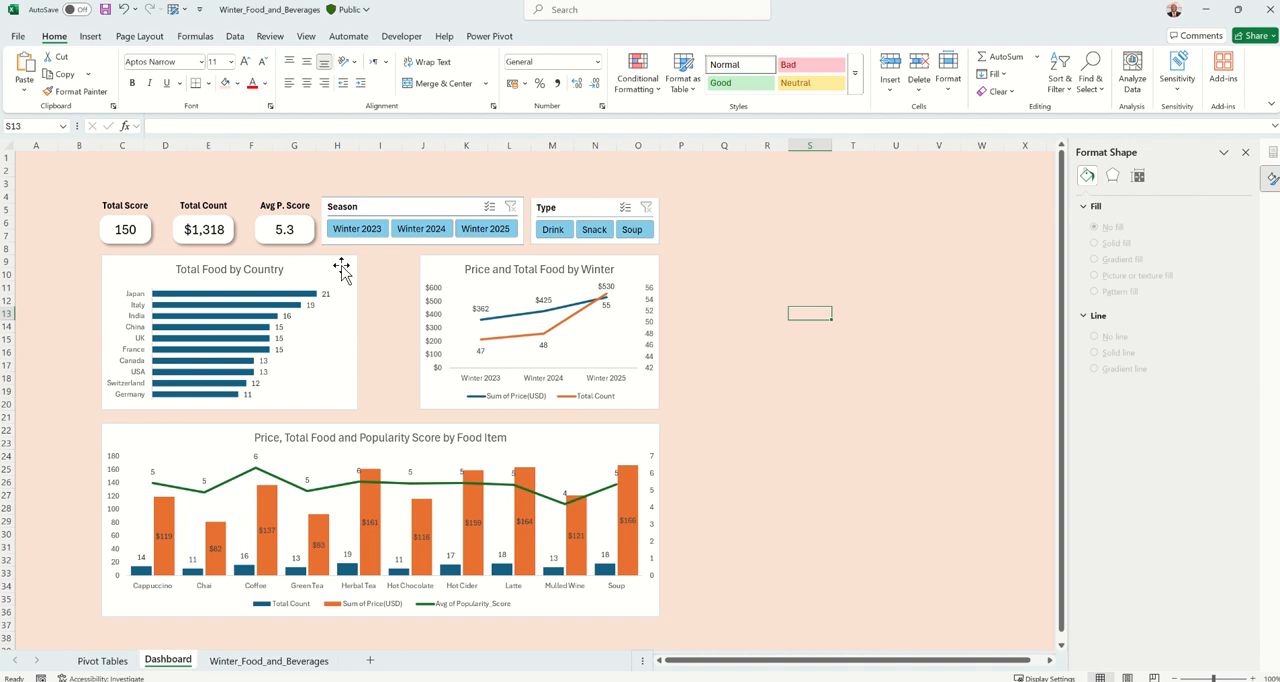
pyautogui.click(341, 268)
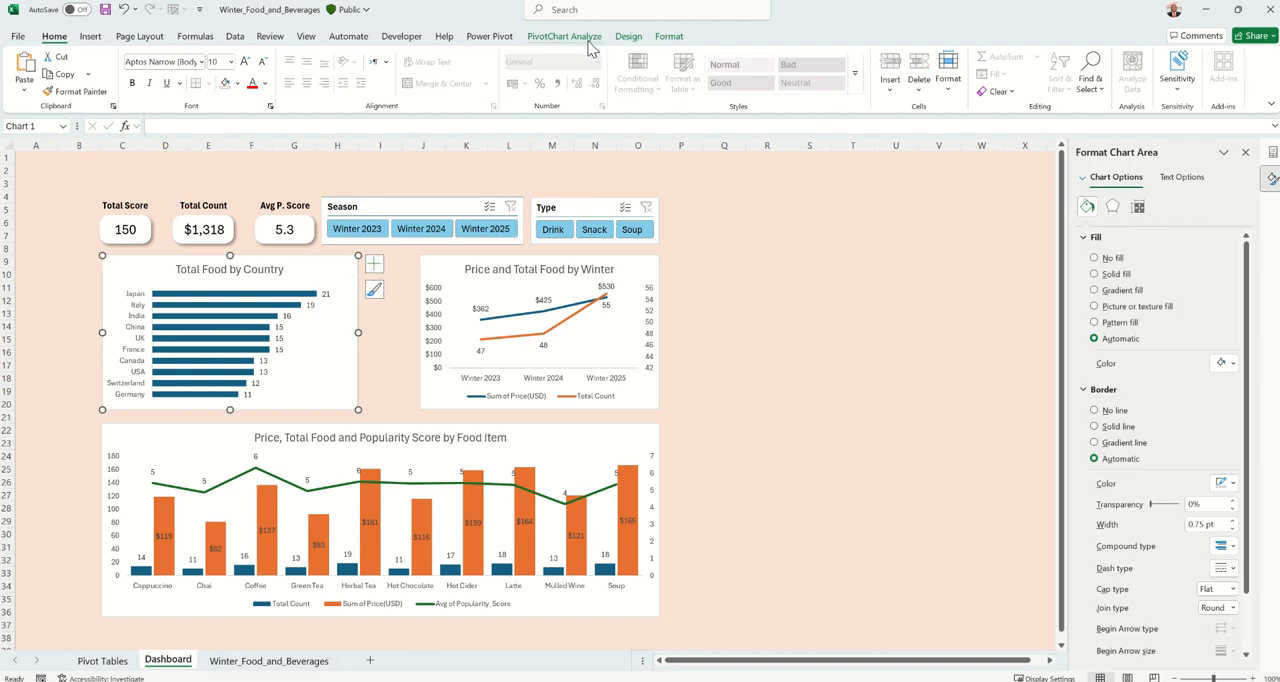
pyautogui.click(628, 37)
pyautogui.click(664, 37)
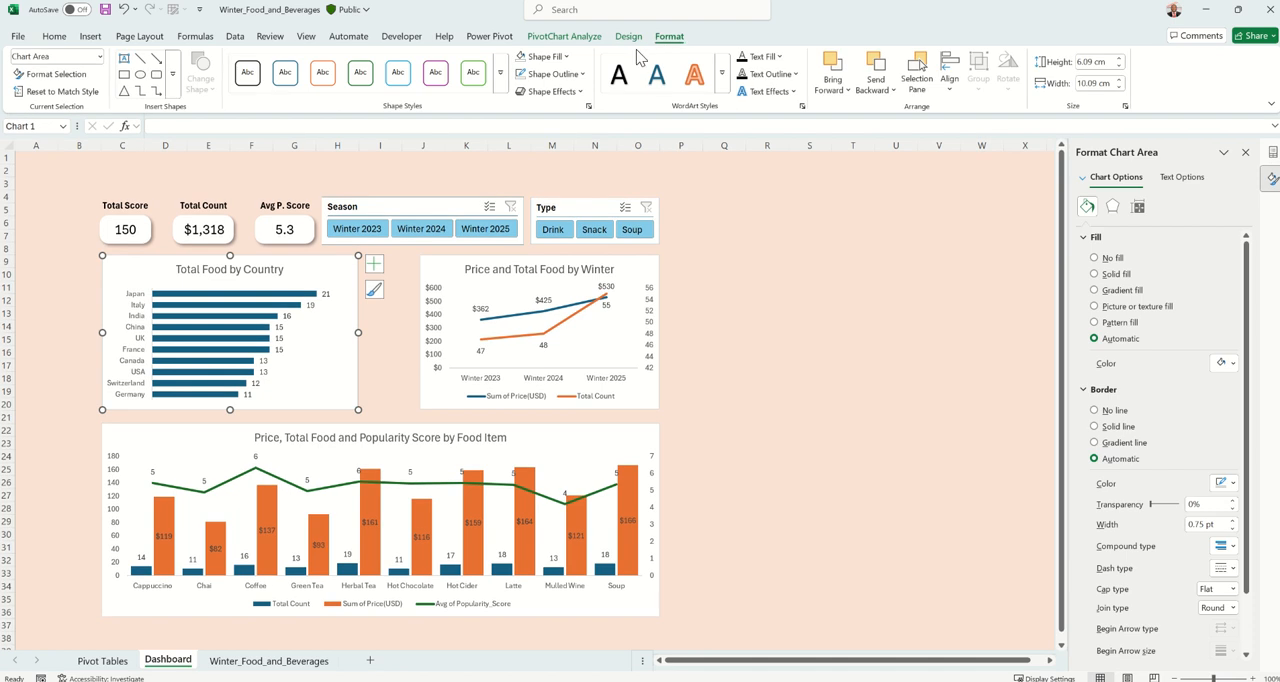
pyautogui.click(548, 58)
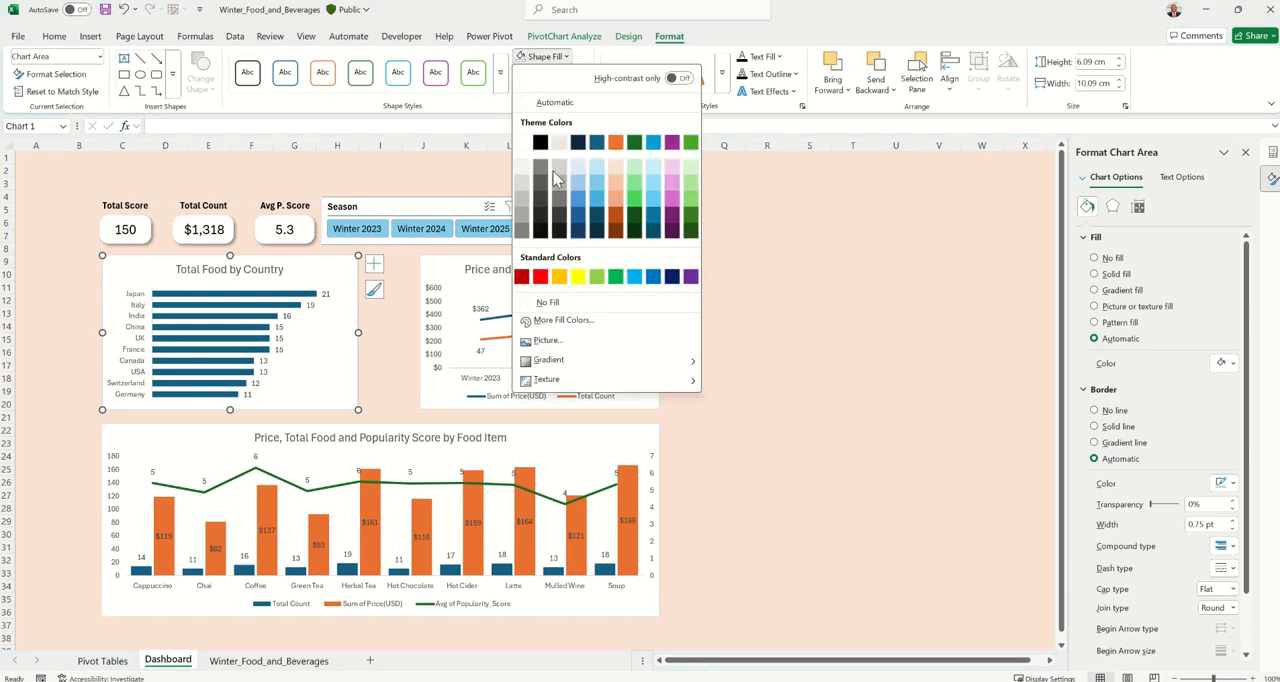
pyautogui.click(545, 302)
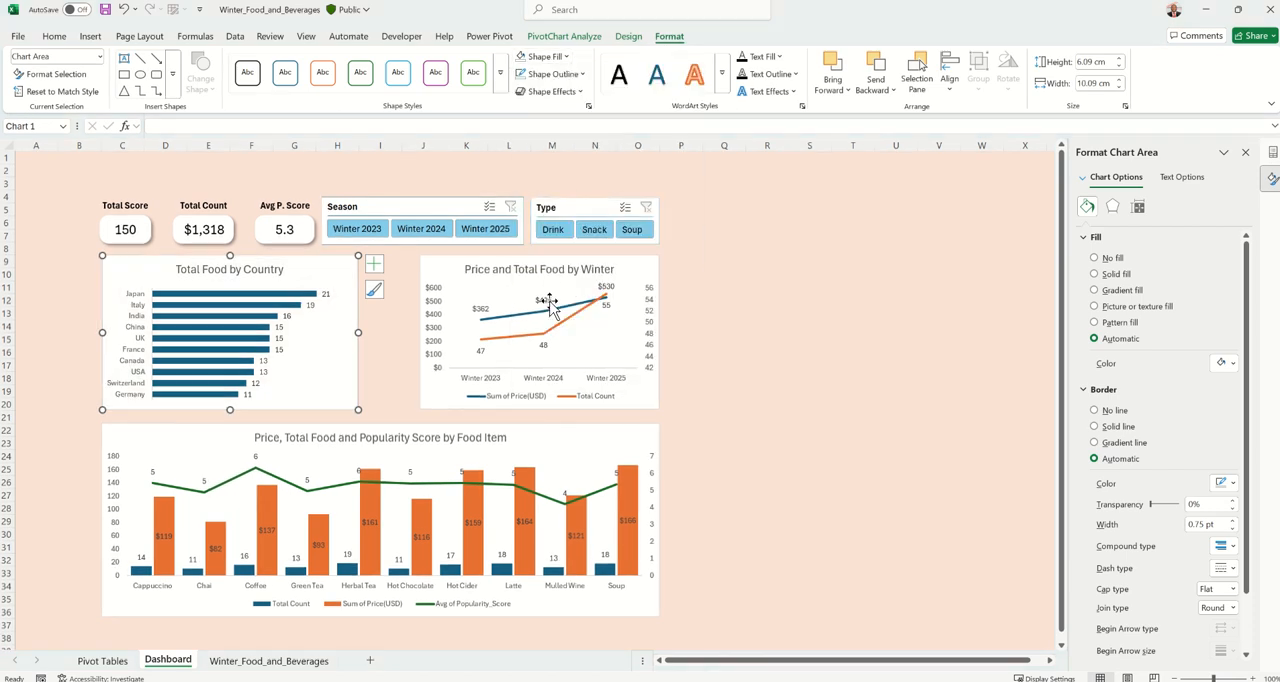
pyautogui.click(575, 74)
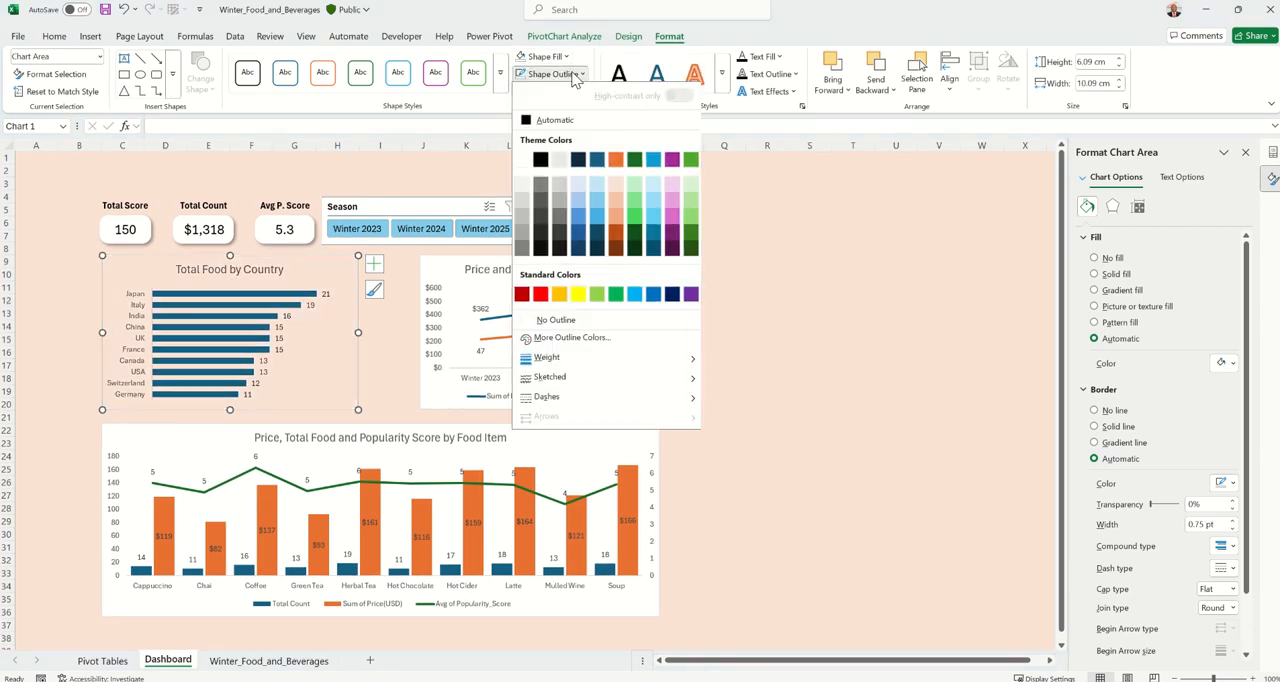
pyautogui.click(556, 320)
# Remove the fill and outline from the Price and Total Food by Winter chart and the Price, Total Food and Popularity Score chart
pyautogui.click(455, 261)
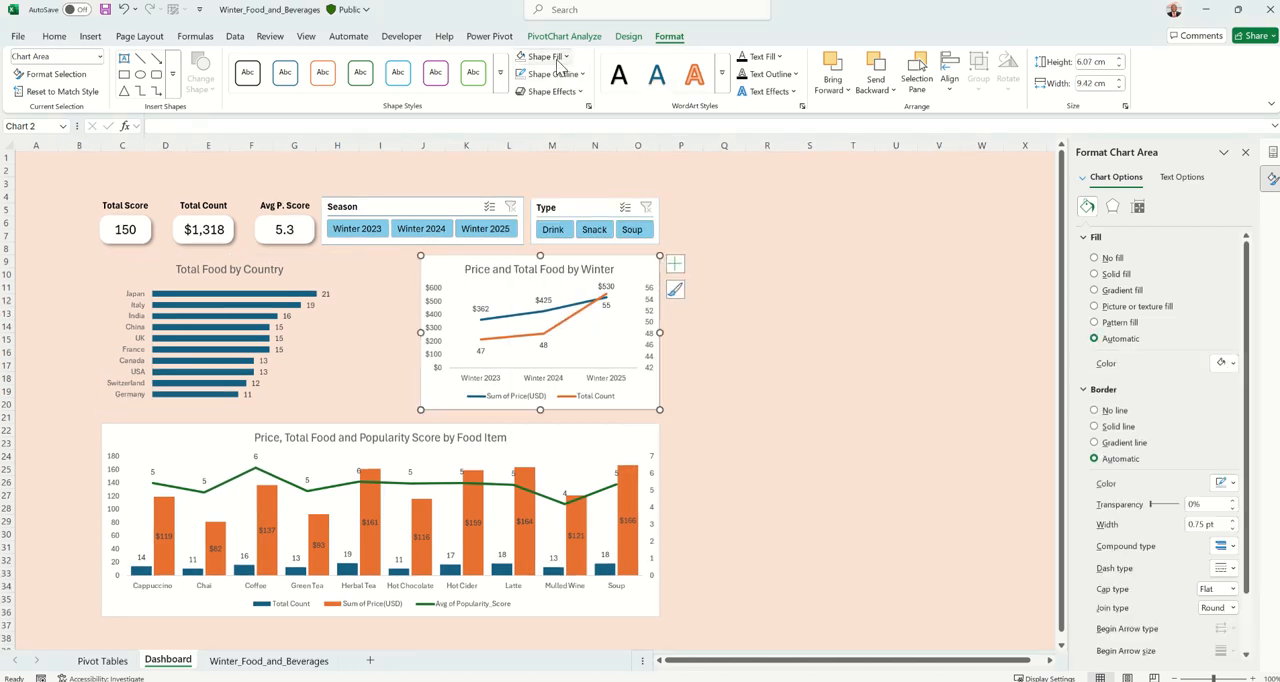
pyautogui.click(521, 57)
pyautogui.click(521, 74)
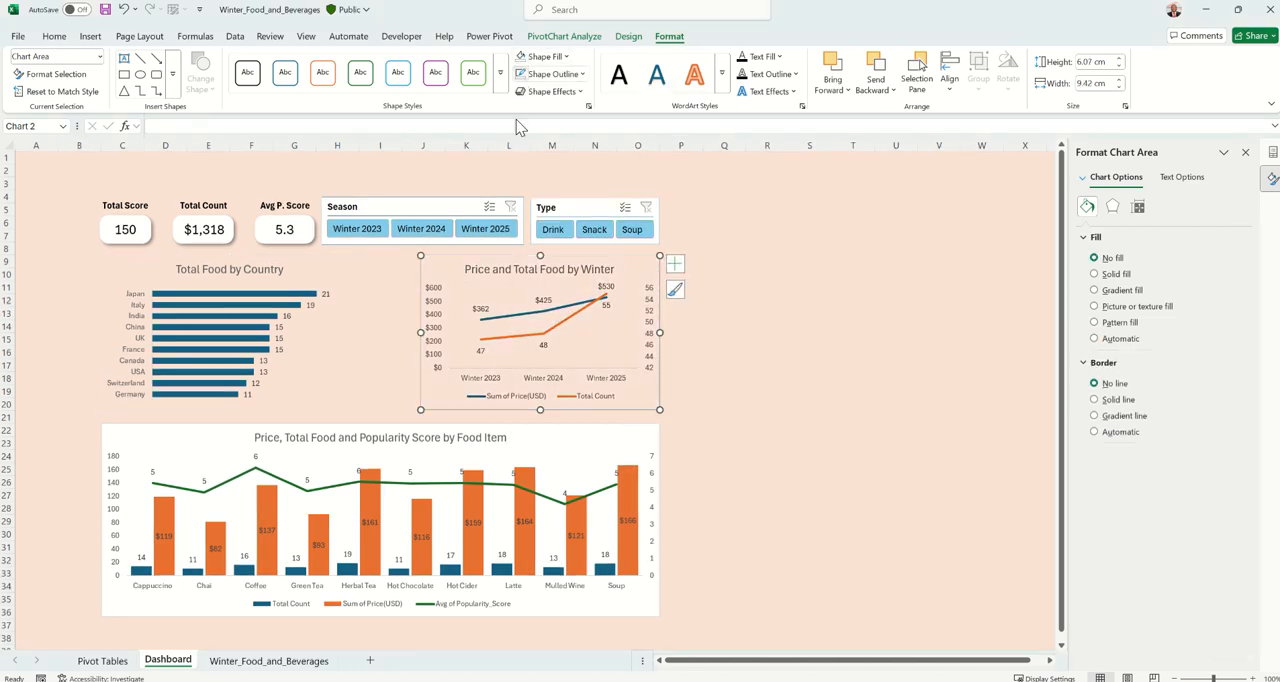
pyautogui.click(389, 427)
pyautogui.click(583, 436)
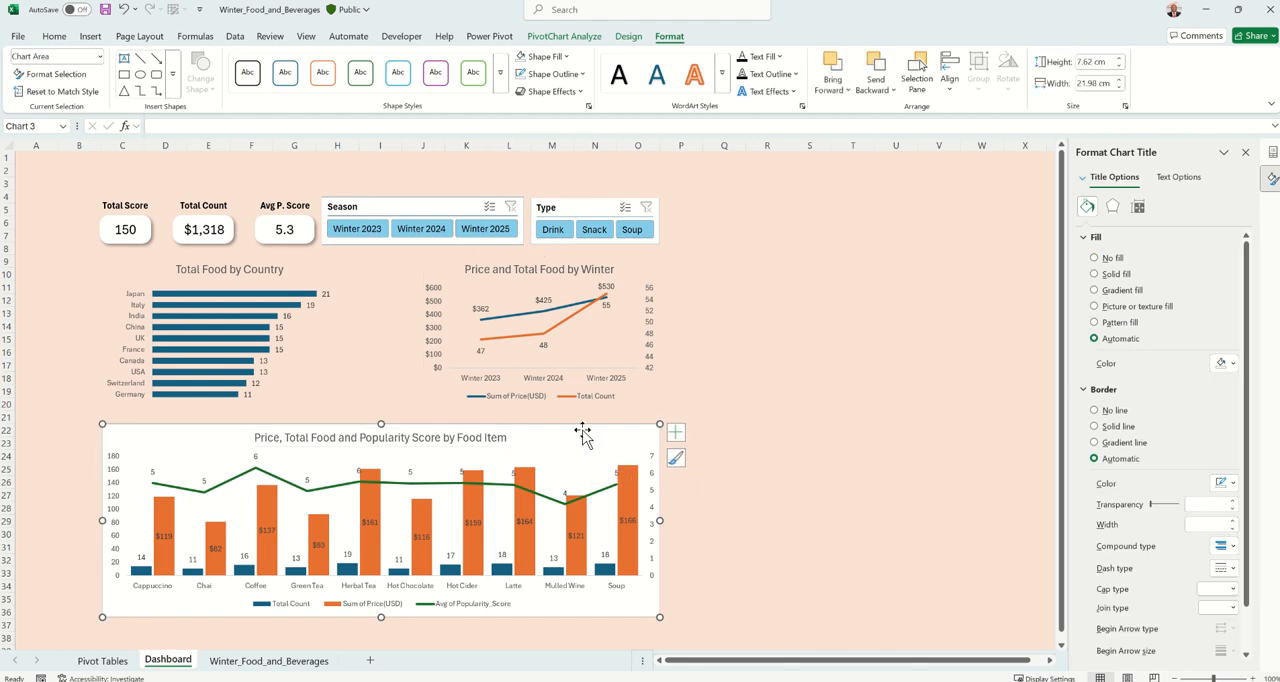
pyautogui.click(521, 57)
pyautogui.click(521, 74)
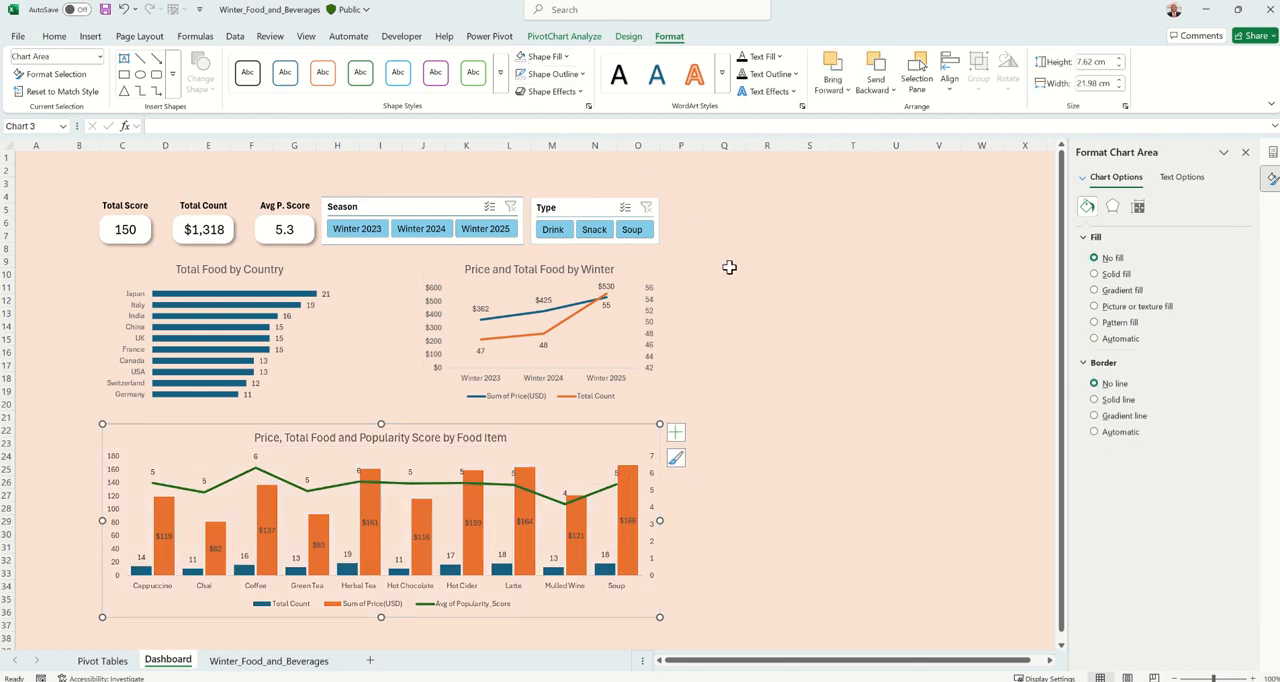
pyautogui.click(767, 322)
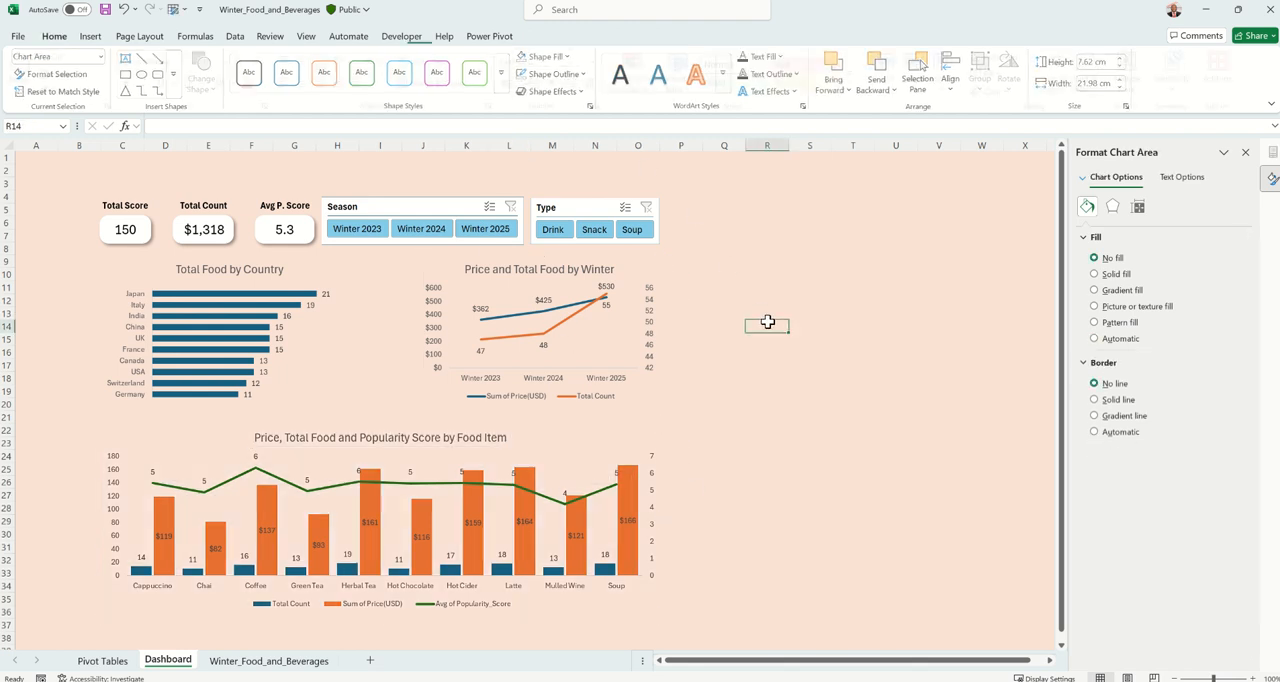
# Draw a rounded rectangle about 11.54 cm wide and 6.17 cm high over the Total Food by Country chart and reduce its corner rounding
pyautogui.click(90, 36)
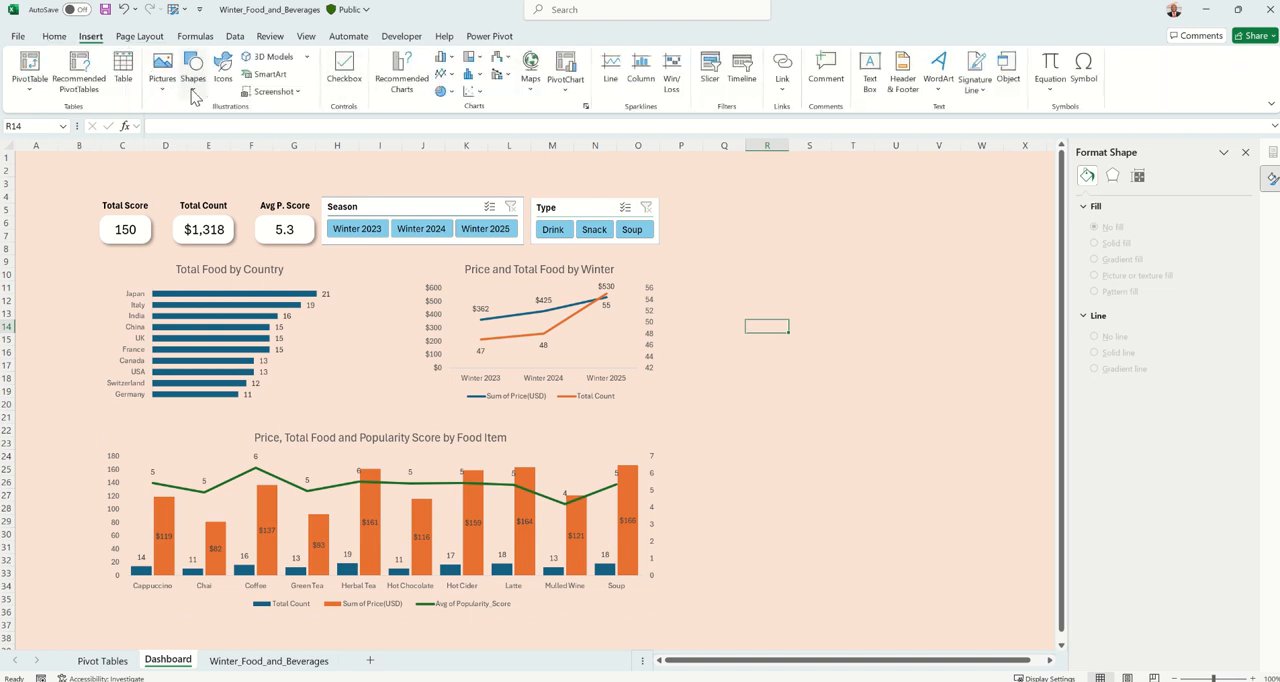
pyautogui.click(194, 90)
pyautogui.click(265, 128)
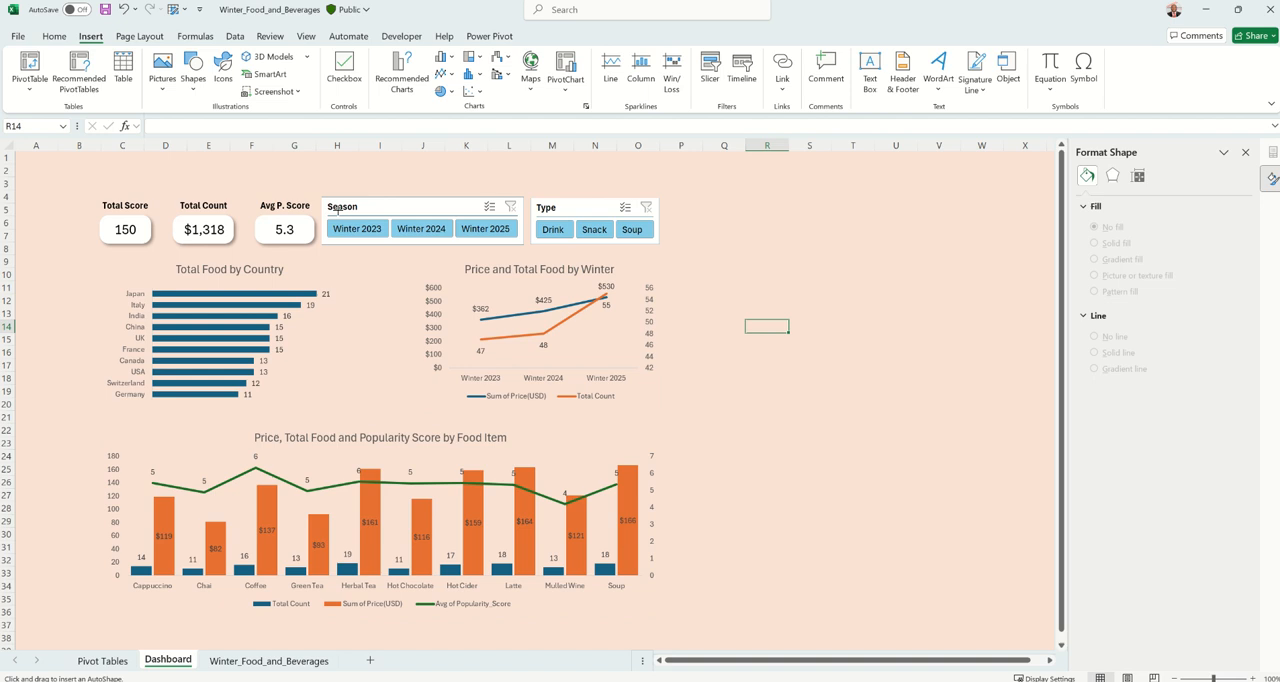
pyautogui.moveTo(104, 256); pyautogui.dragTo(398, 413)
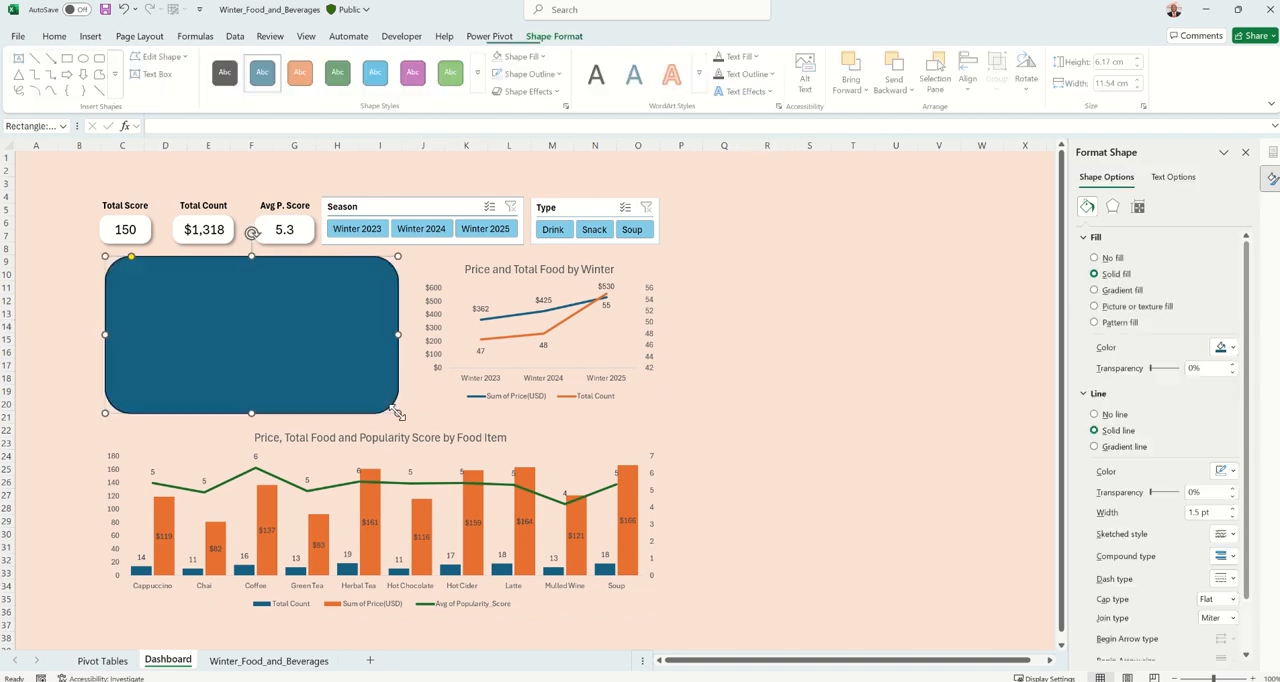
pyautogui.moveTo(131, 257); pyautogui.dragTo(112, 260)
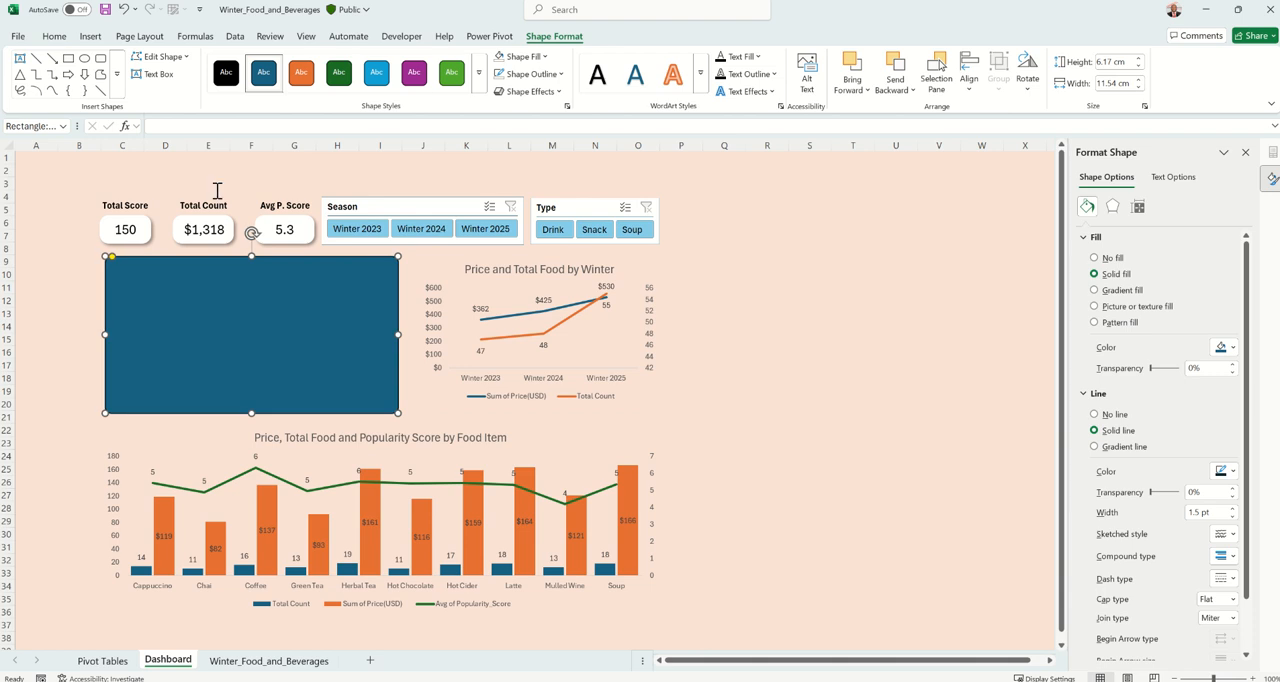
# Give the rectangle a white fill and no outline, and send it behind the Total Food by Country chart
pyautogui.click(502, 78)
pyautogui.click(522, 58)
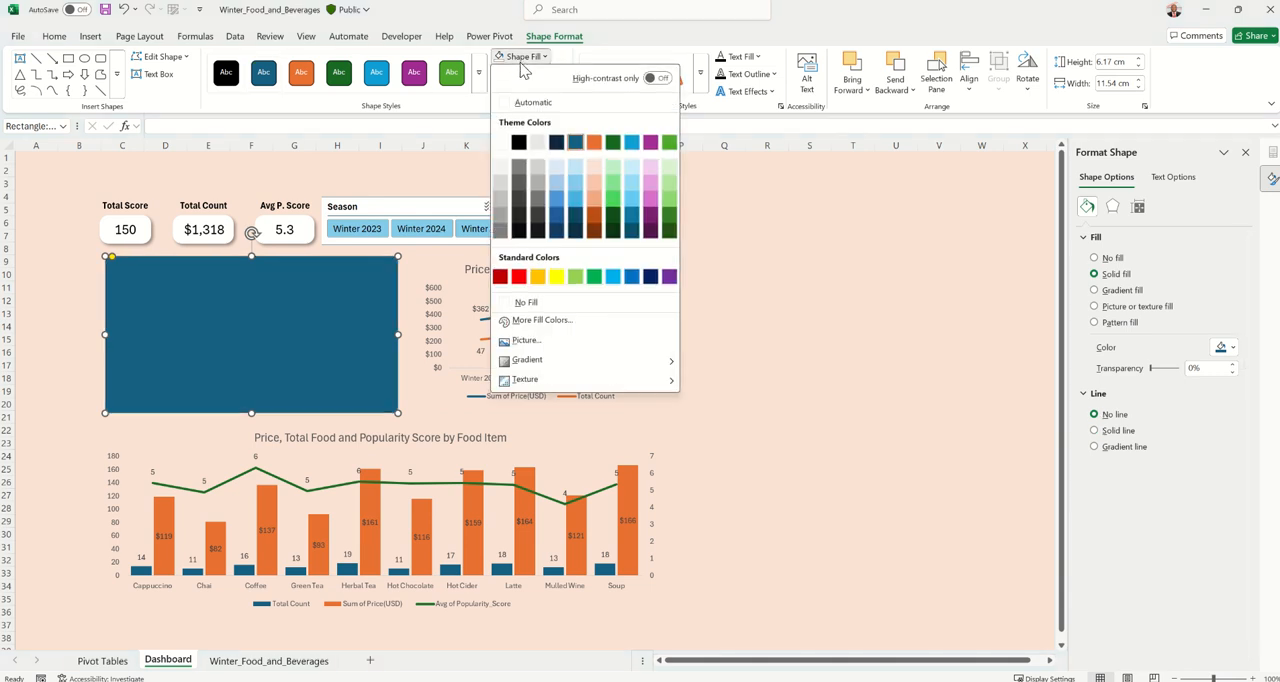
pyautogui.click(503, 145)
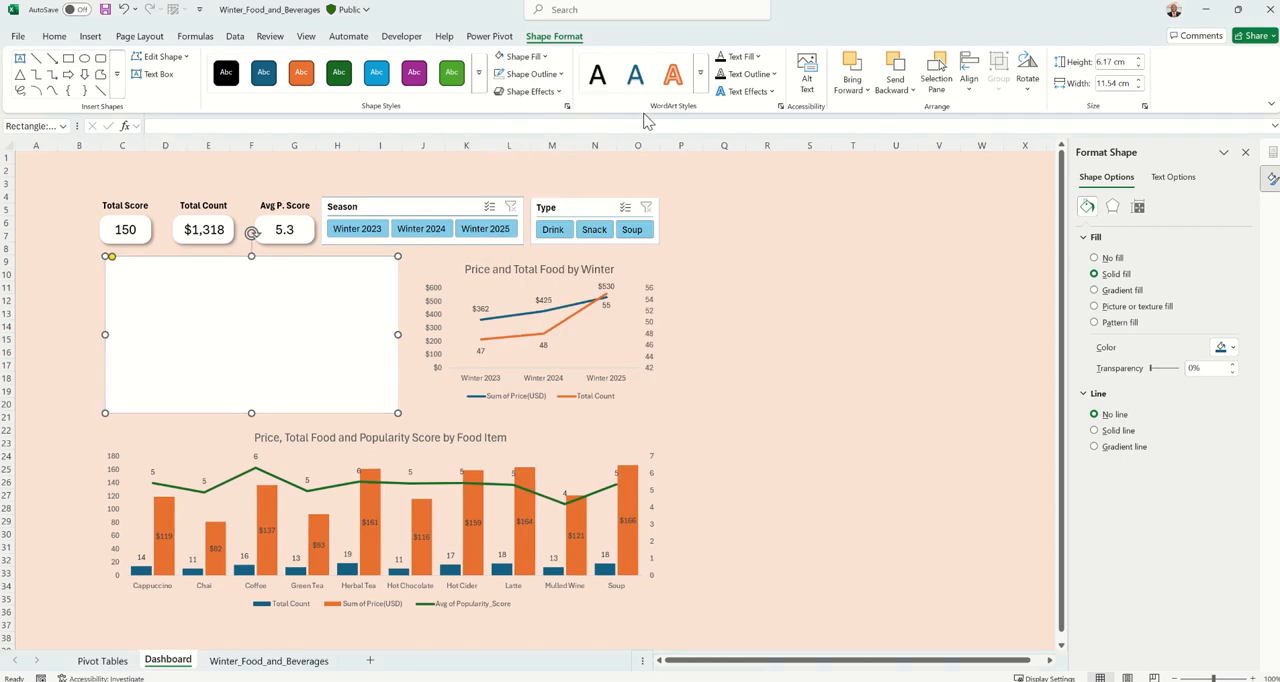
pyautogui.click(900, 88)
pyautogui.click(913, 130)
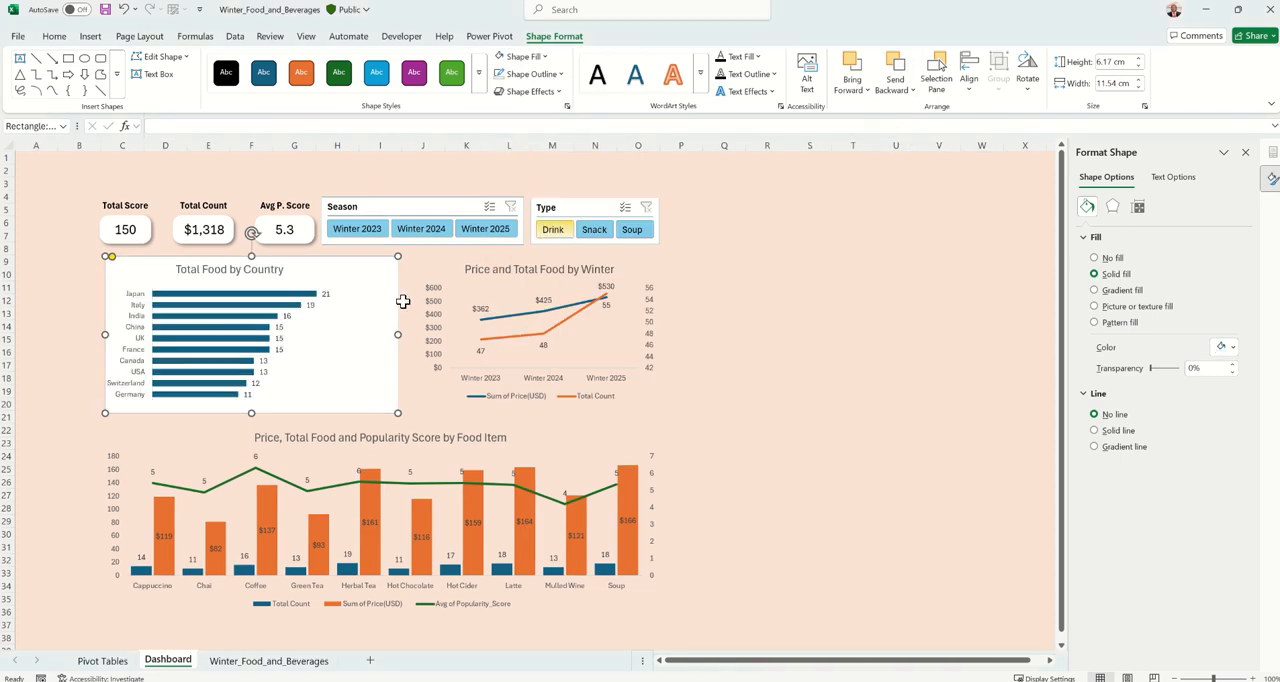
# Apply an outer shadow effect to the white rectangle behind the Total Food by Country chart
pyautogui.click(544, 93)
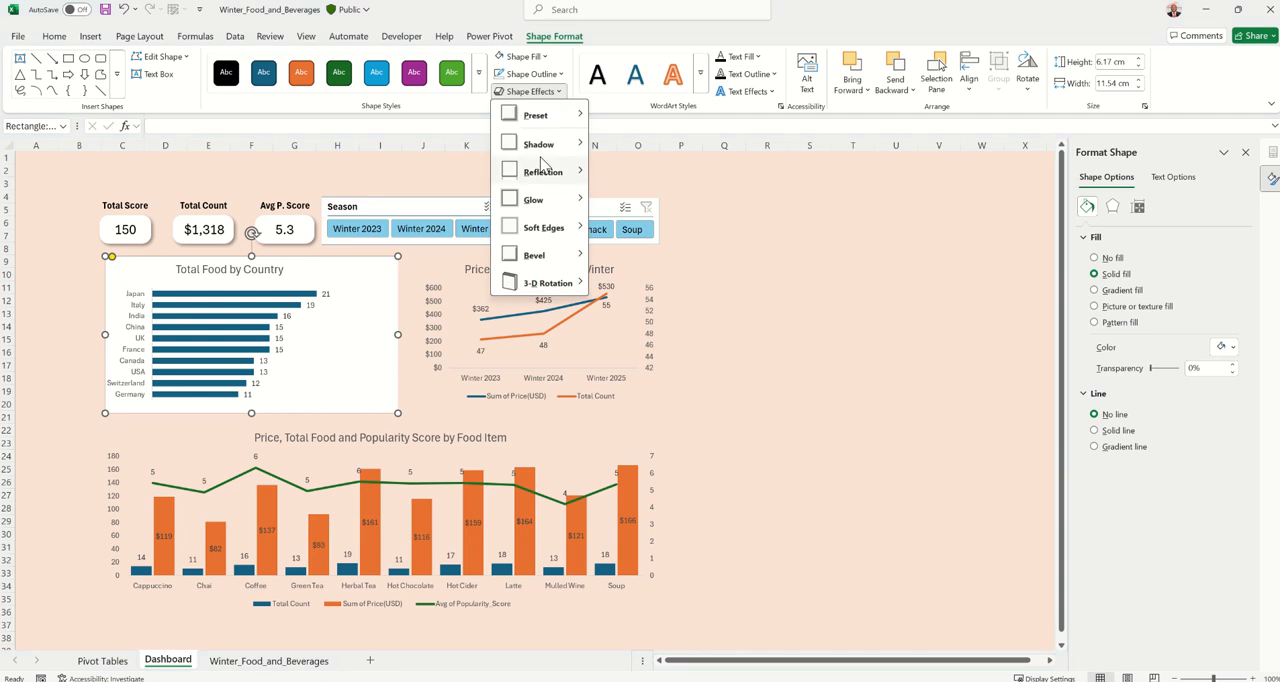
pyautogui.moveTo(540, 146)
pyautogui.click(609, 232)
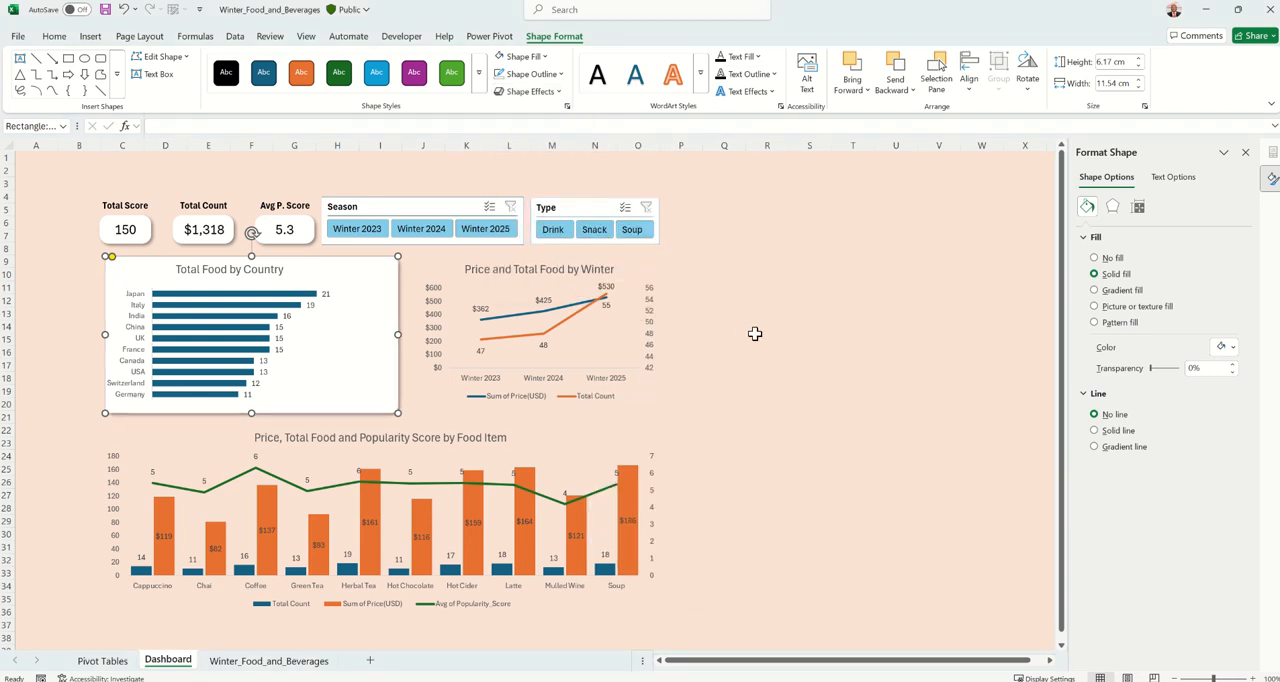
pyautogui.click(810, 339)
# Shift the white panel slightly left and narrow it to about 10.51 cm around the Total Food by Country chart
pyautogui.click(380, 385)
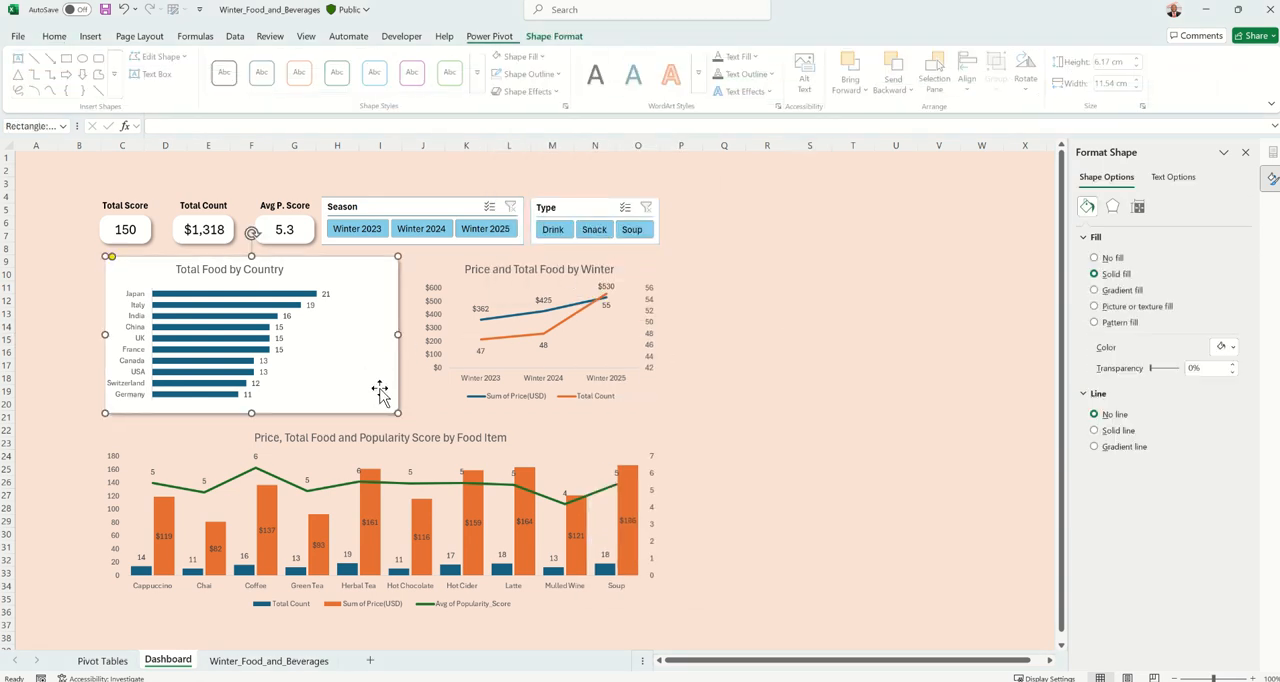
pyautogui.moveTo(390, 383); pyautogui.dragTo(380, 382)
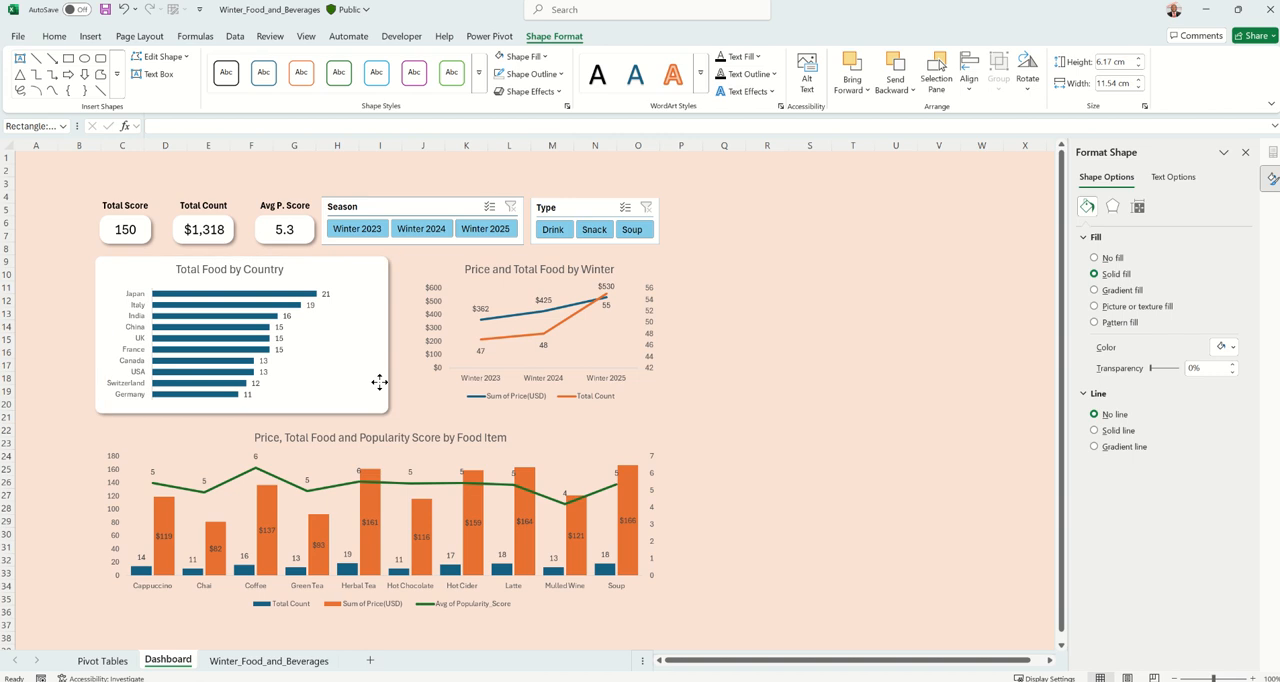
pyautogui.moveTo(384, 335); pyautogui.dragTo(362, 340)
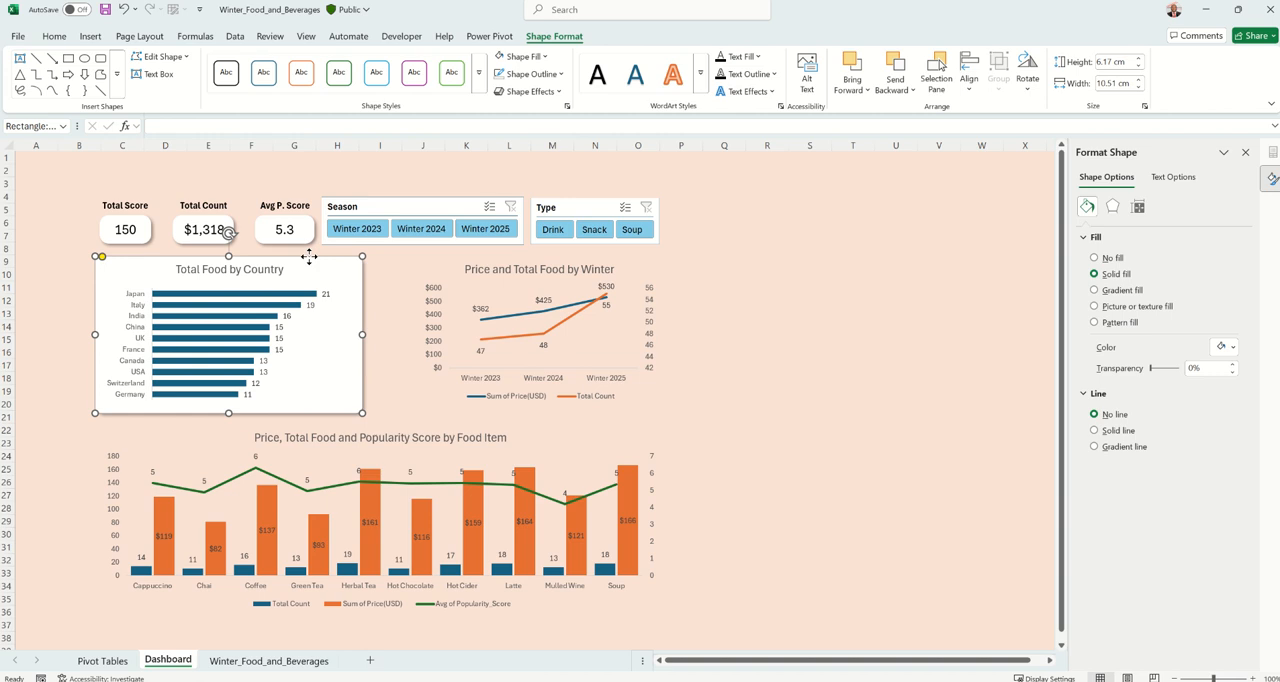
# Copy the white panel onto the Price and Total Food by Winter chart and send the copy to the back
pyautogui.moveTo(309, 257); pyautogui.dragTo(608, 258)
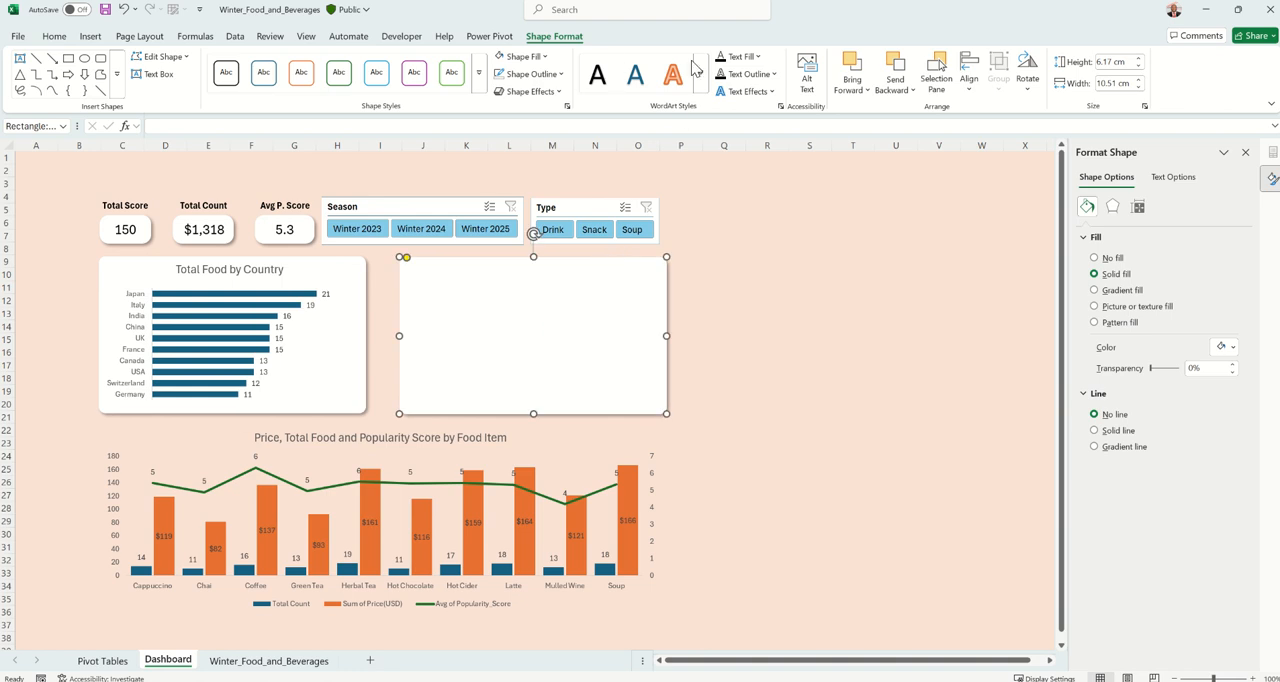
pyautogui.click(895, 86)
pyautogui.click(905, 127)
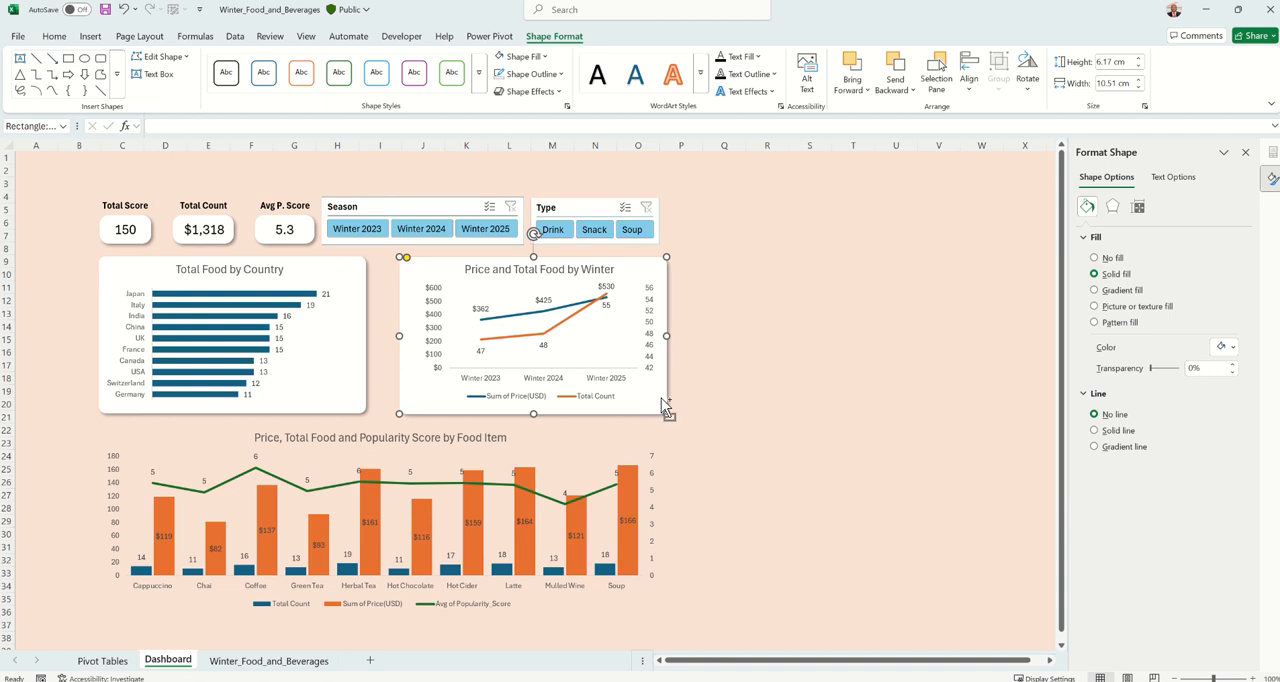
# Copy the white panel over the Price, Total Food and Popularity Score by Food Item chart and enlarge it to about 22.28 × 7.53 cm
pyautogui.moveTo(663, 405); pyautogui.dragTo(342, 583)
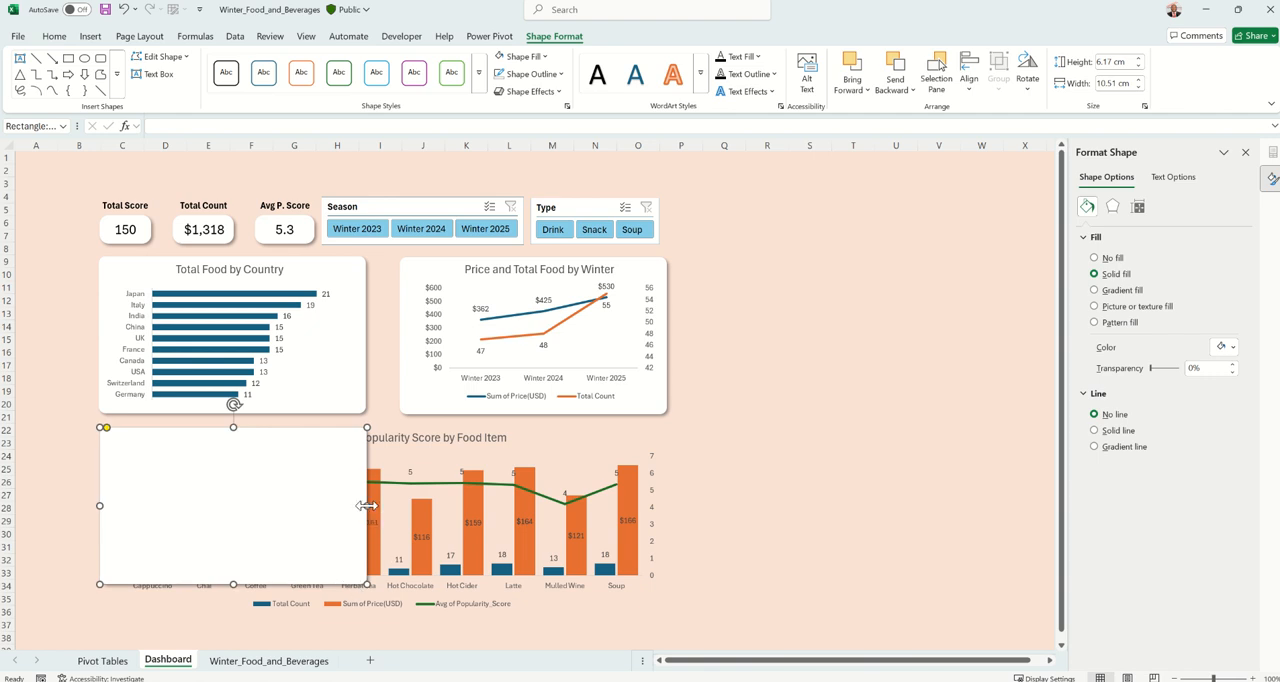
pyautogui.moveTo(367, 505); pyautogui.dragTo(665, 519)
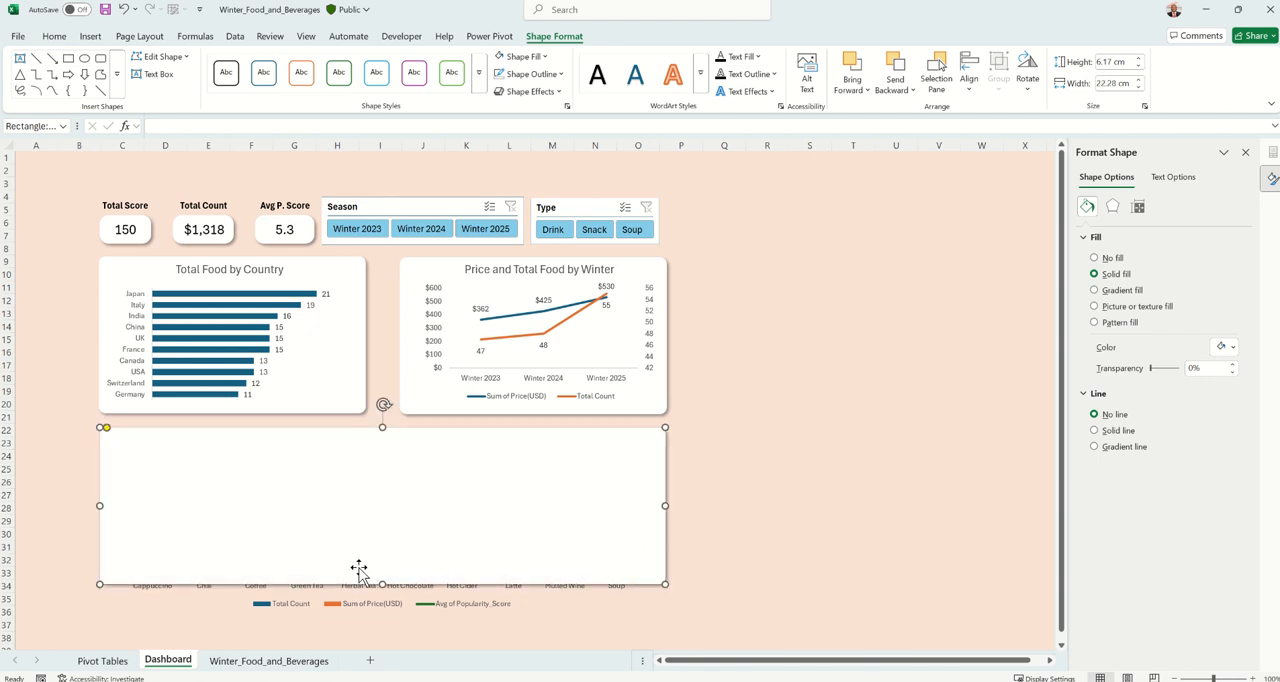
pyautogui.moveTo(378, 588); pyautogui.dragTo(370, 619)
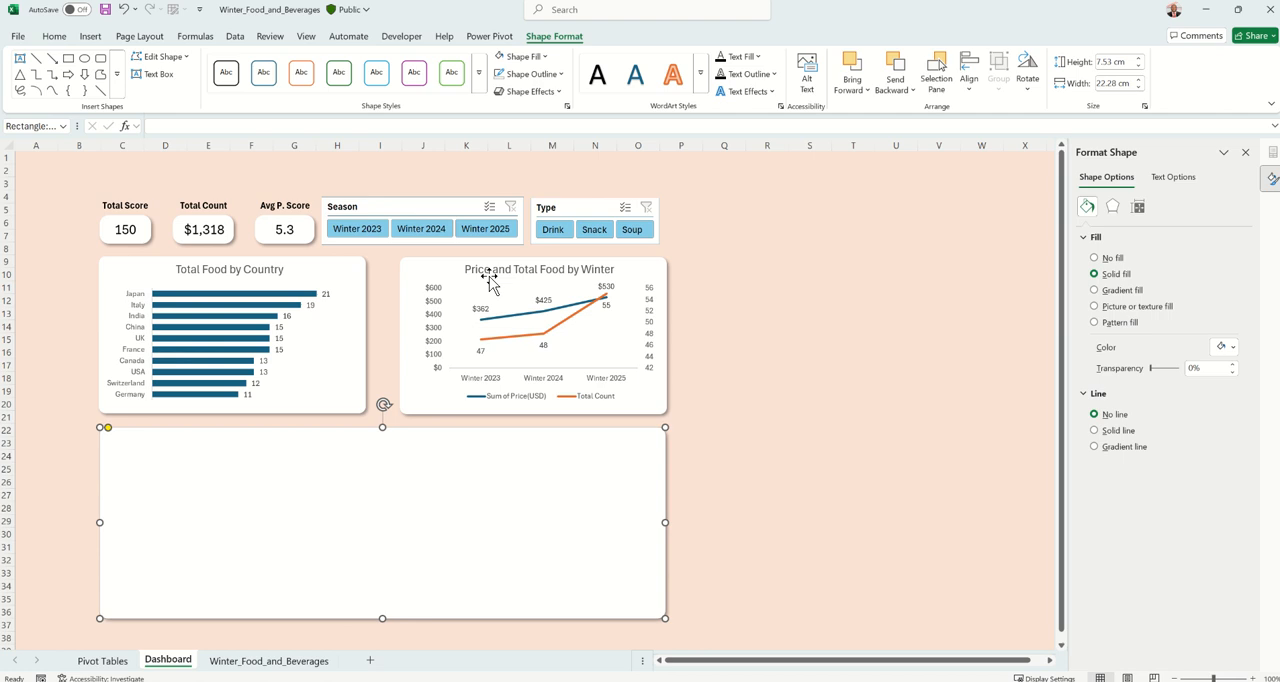
# Send the enlarged white panel to the back, behind the Price, Total Food and Popularity Score by Food Item chart
pyautogui.click(884, 93)
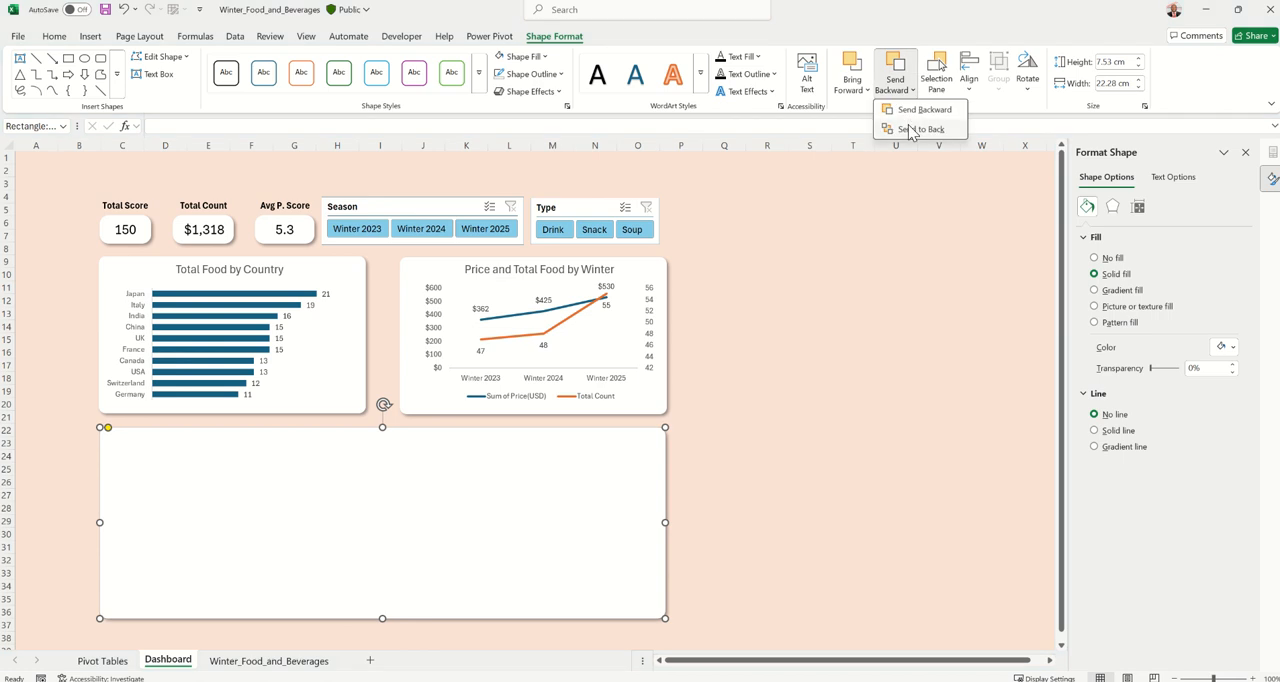
pyautogui.click(914, 128)
pyautogui.click(810, 313)
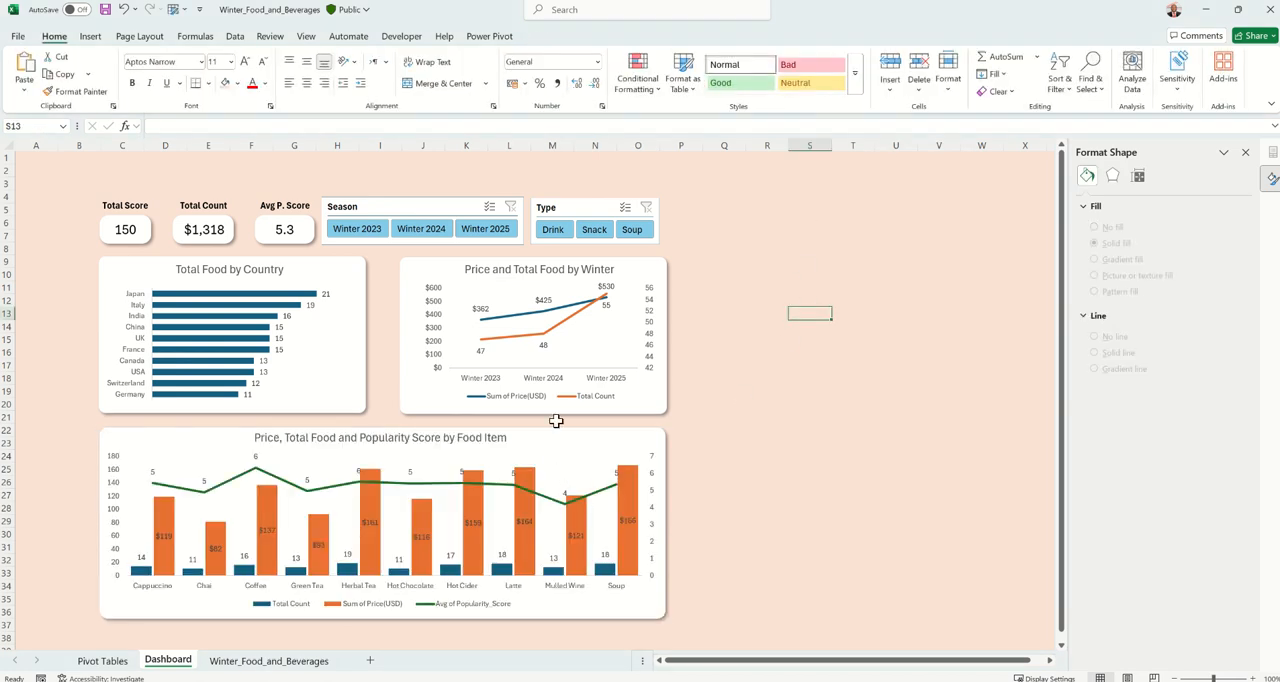
pyautogui.click(764, 351)
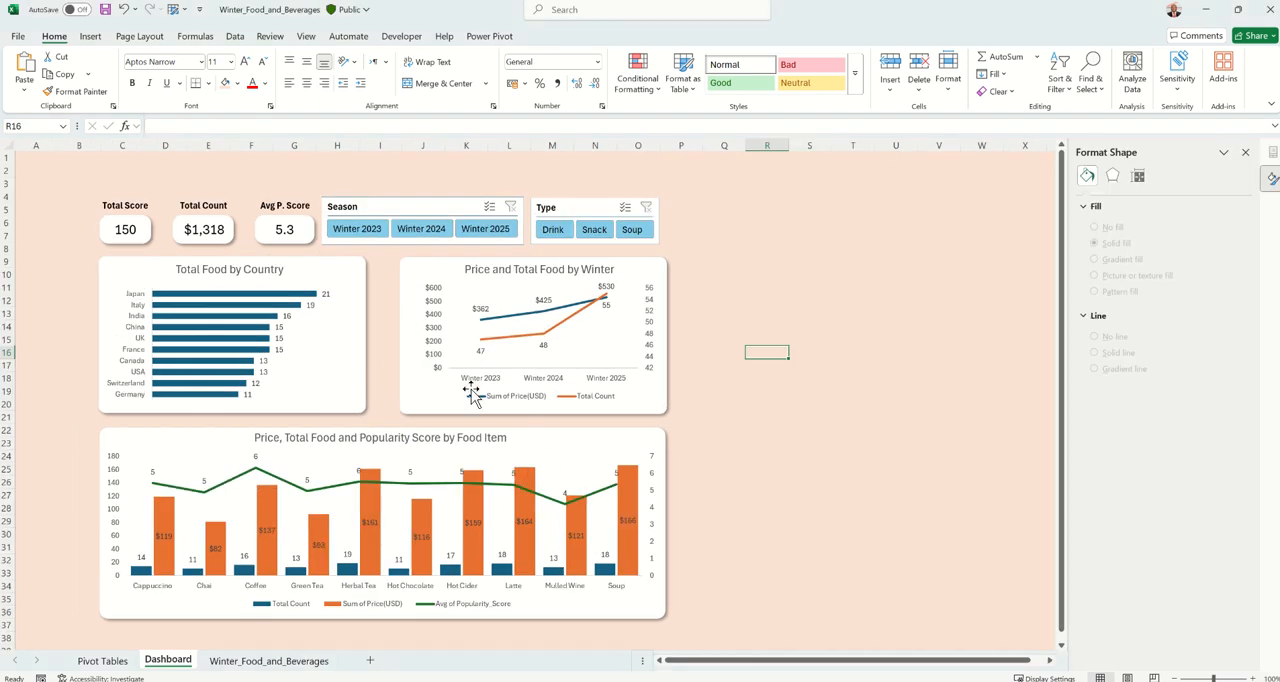
# Copy the Total Score value card above the label row, widen the copy, and clear its linked cell formula
pyautogui.click(145, 232)
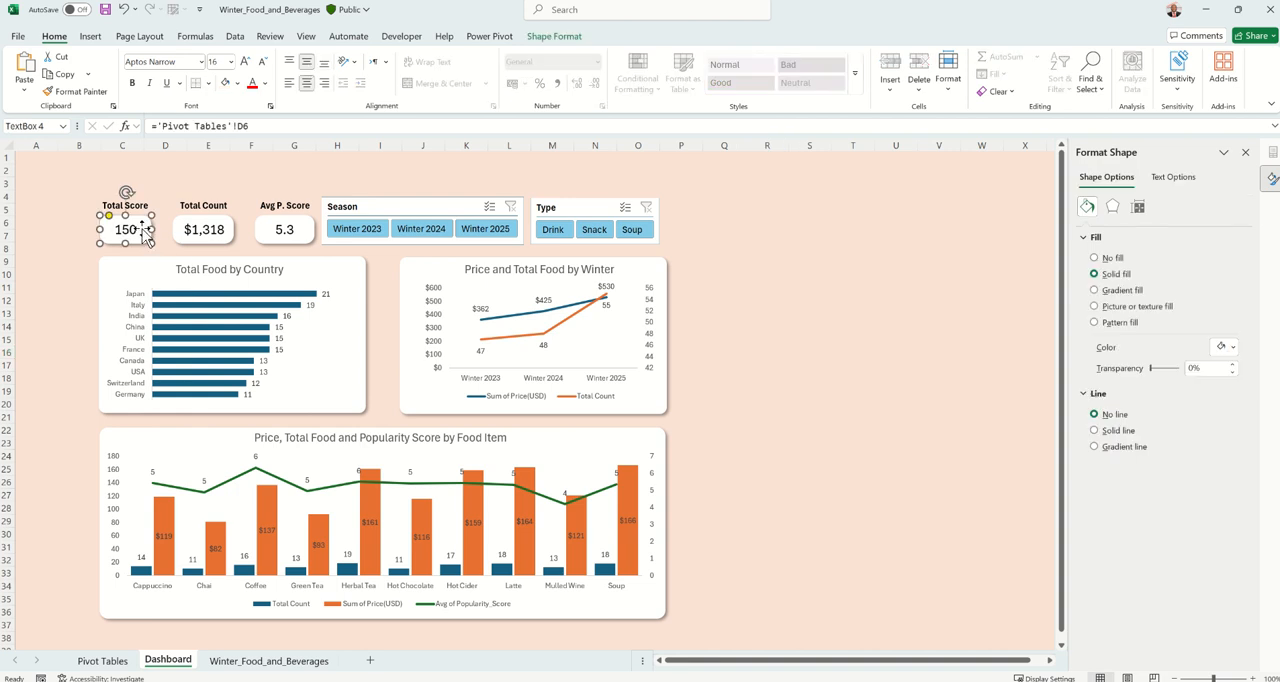
pyautogui.moveTo(145, 232); pyautogui.dragTo(318, 170)
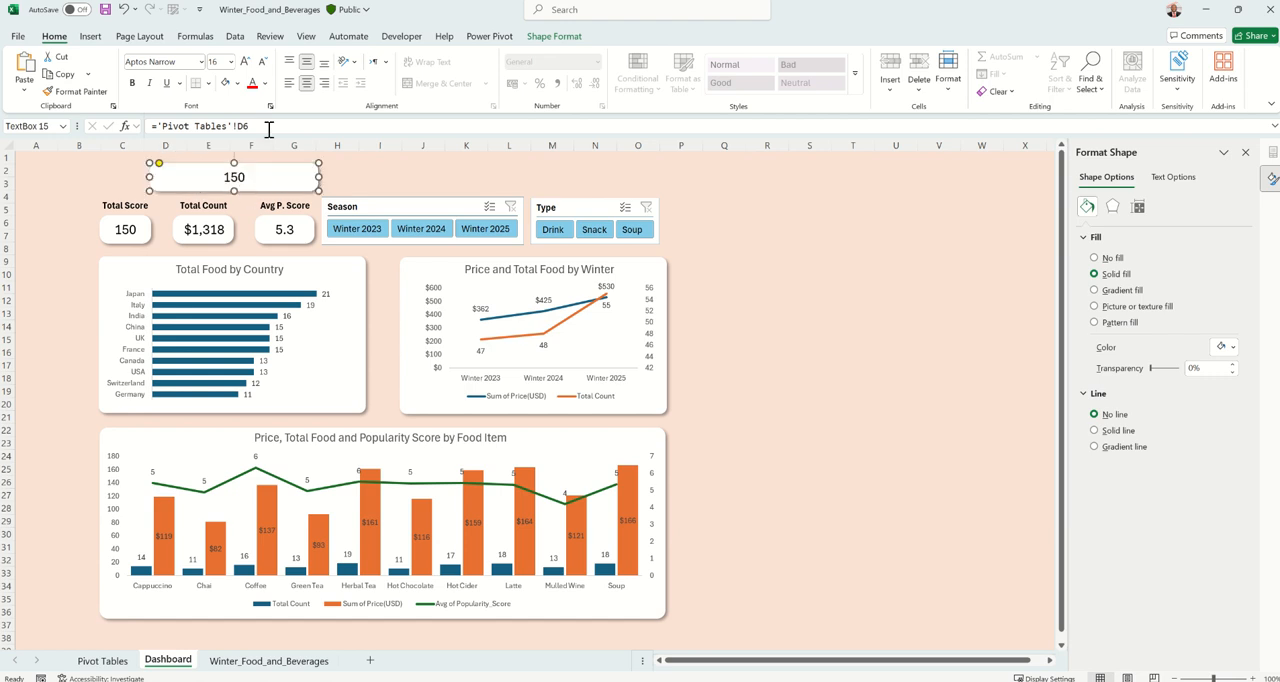
pyautogui.moveTo(269, 126); pyautogui.dragTo(122, 128)
pyautogui.press('BackSpace')
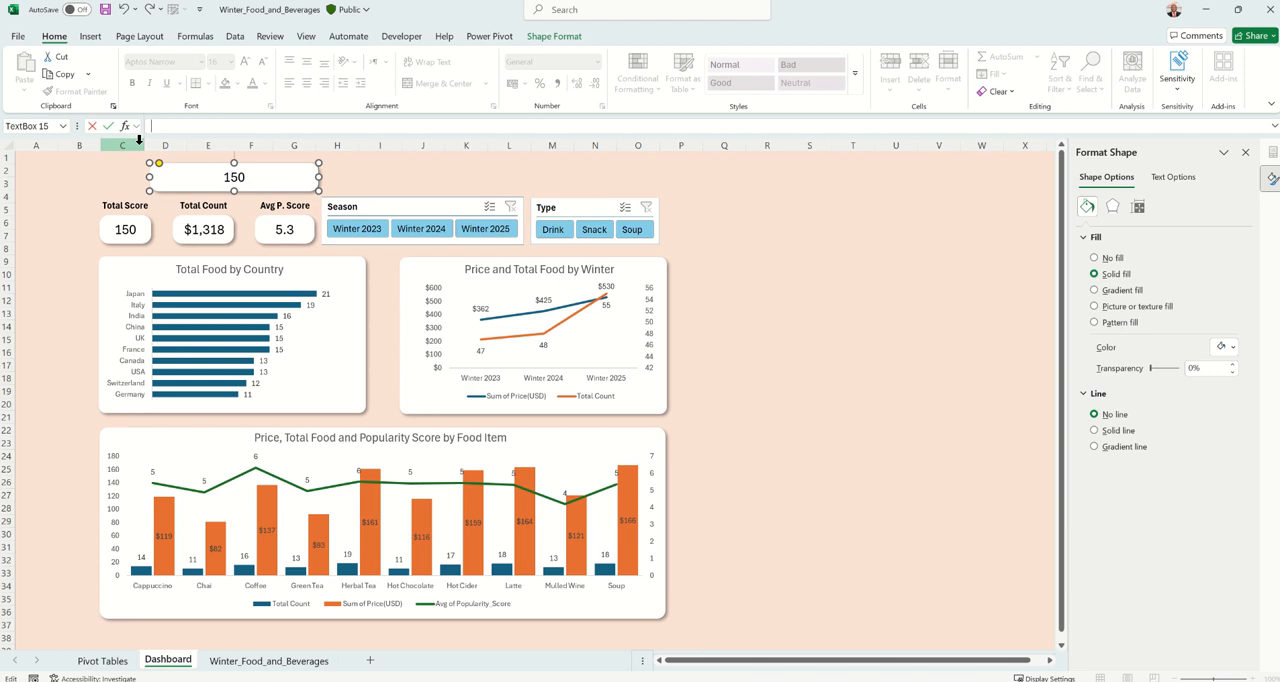
# Replace the text of the copied card with the title "Winter Food and Beverage Report"
pyautogui.click(213, 177)
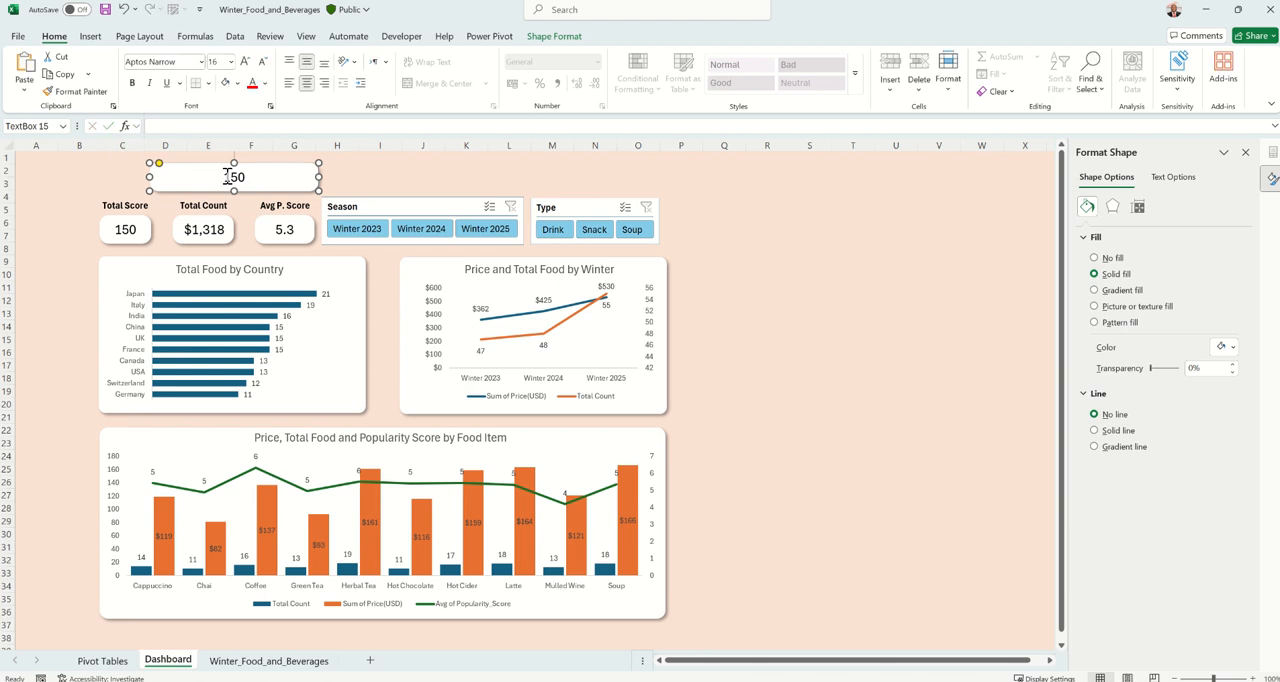
pyautogui.write('Winter Foo')
pyautogui.write('r an')
pyautogui.press('BackSpace')
pyautogui.press('BackSpace')
pyautogui.press('BackSpace')
pyautogui.press('BackSpace')
pyautogui.write('dN')
pyautogui.press('BackSpace')
pyautogui.write('and Beverage Report')
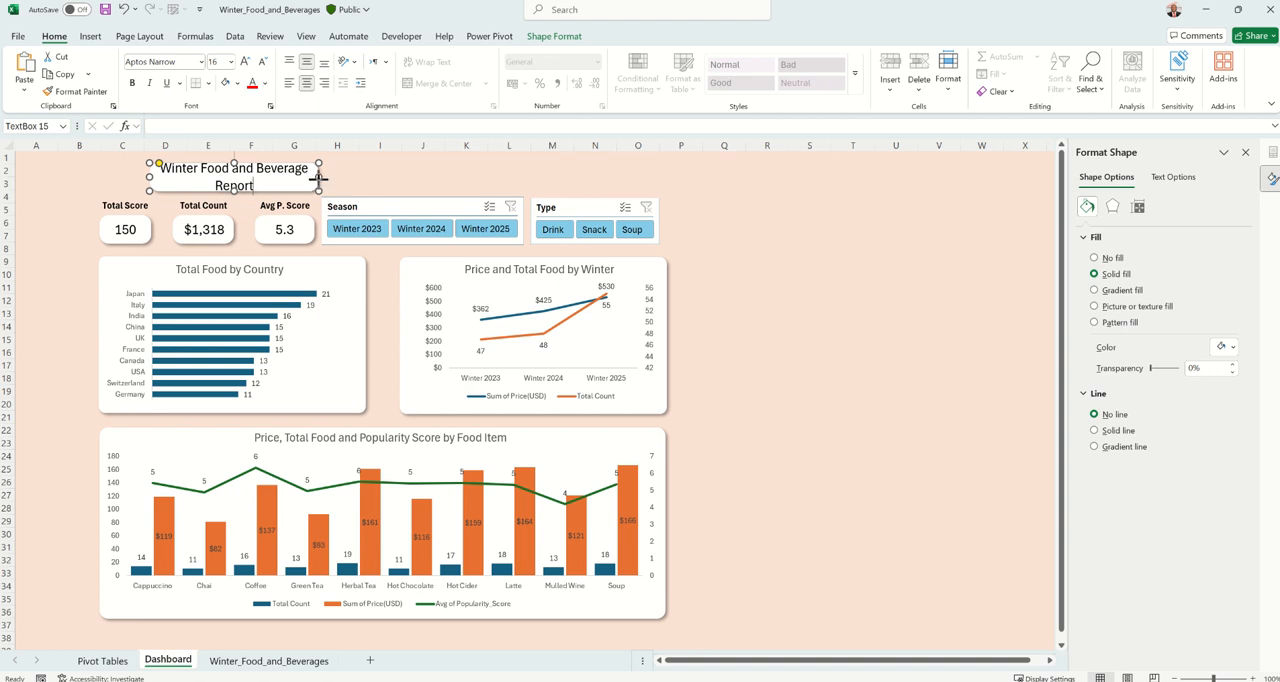
# Reduce the report title's font size to 14 and resize its box to fit the text on one line
pyautogui.moveTo(318, 178); pyautogui.dragTo(364, 178)
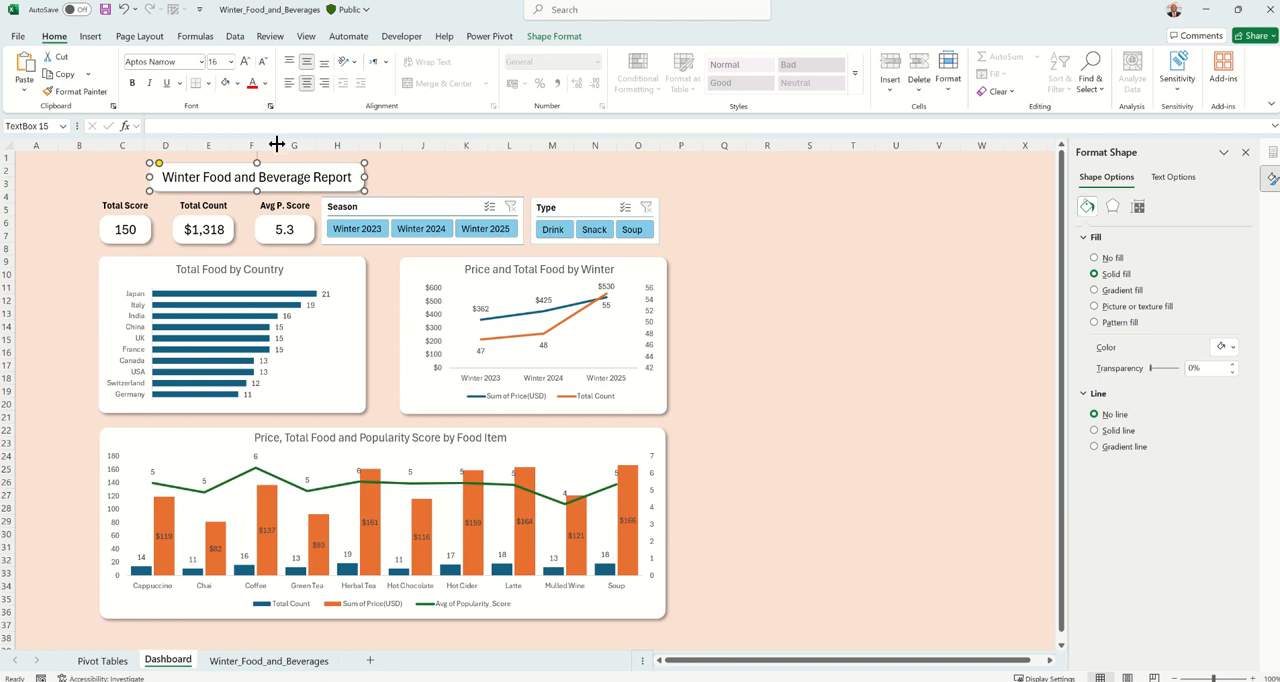
pyautogui.tripleClick(226, 182)
pyautogui.hotkey('ctrl', 'shift', ',')
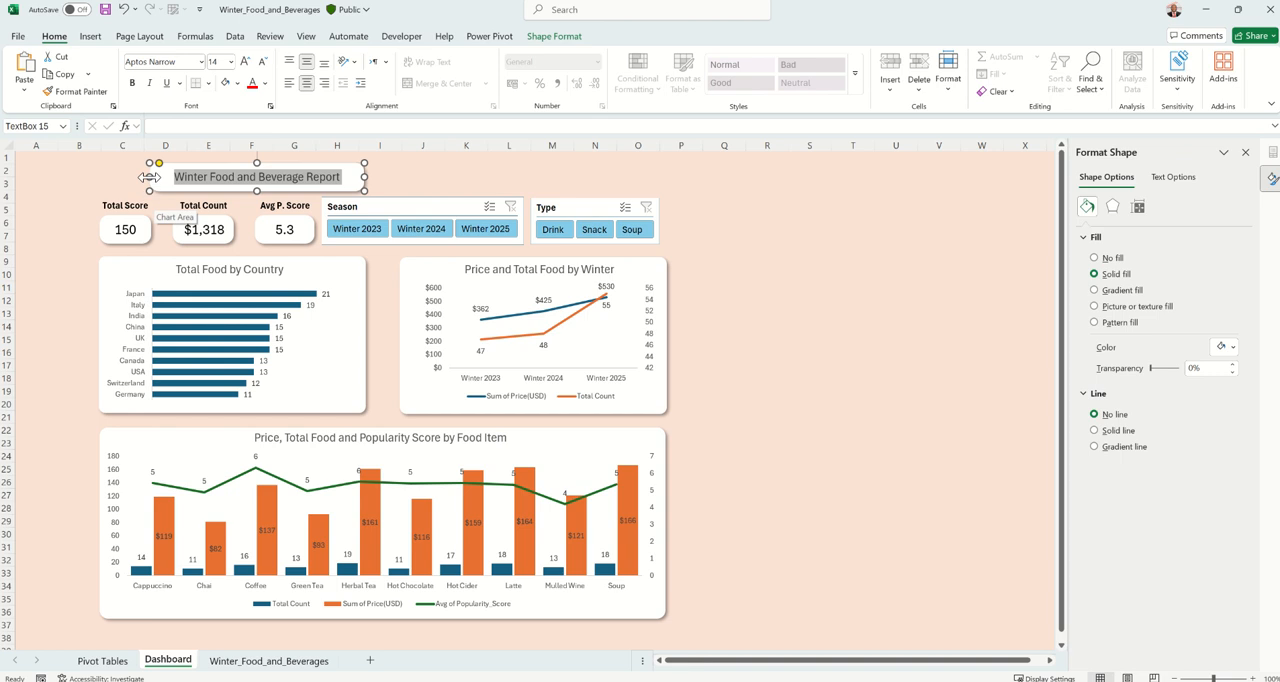
pyautogui.click(136, 176)
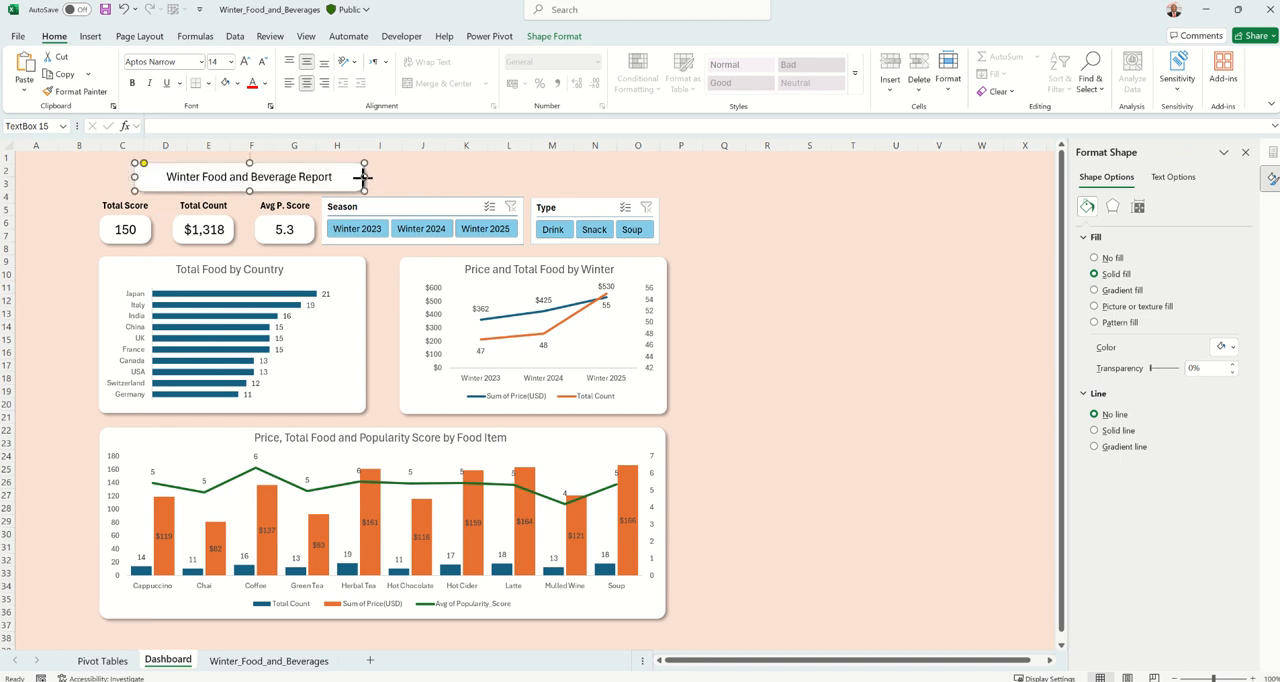
pyautogui.moveTo(364, 176); pyautogui.dragTo(318, 178)
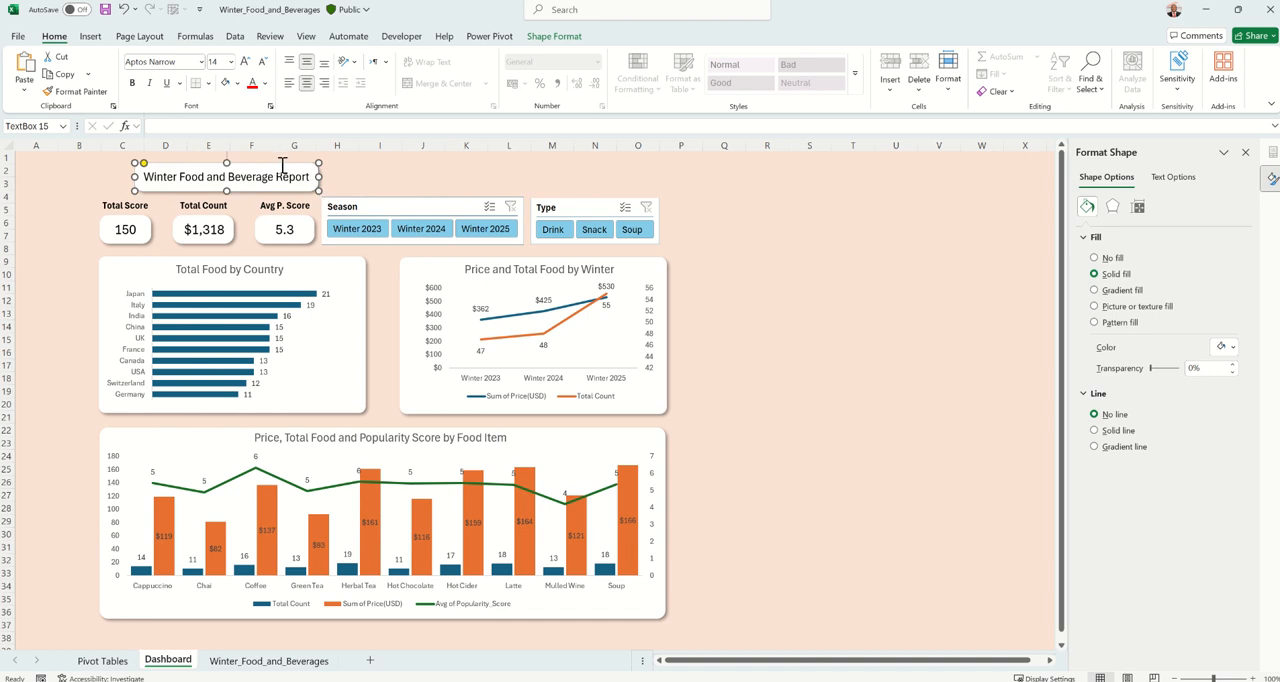
# Make the report title bold and widen its box slightly so the text fits on one line
pyautogui.click(132, 83)
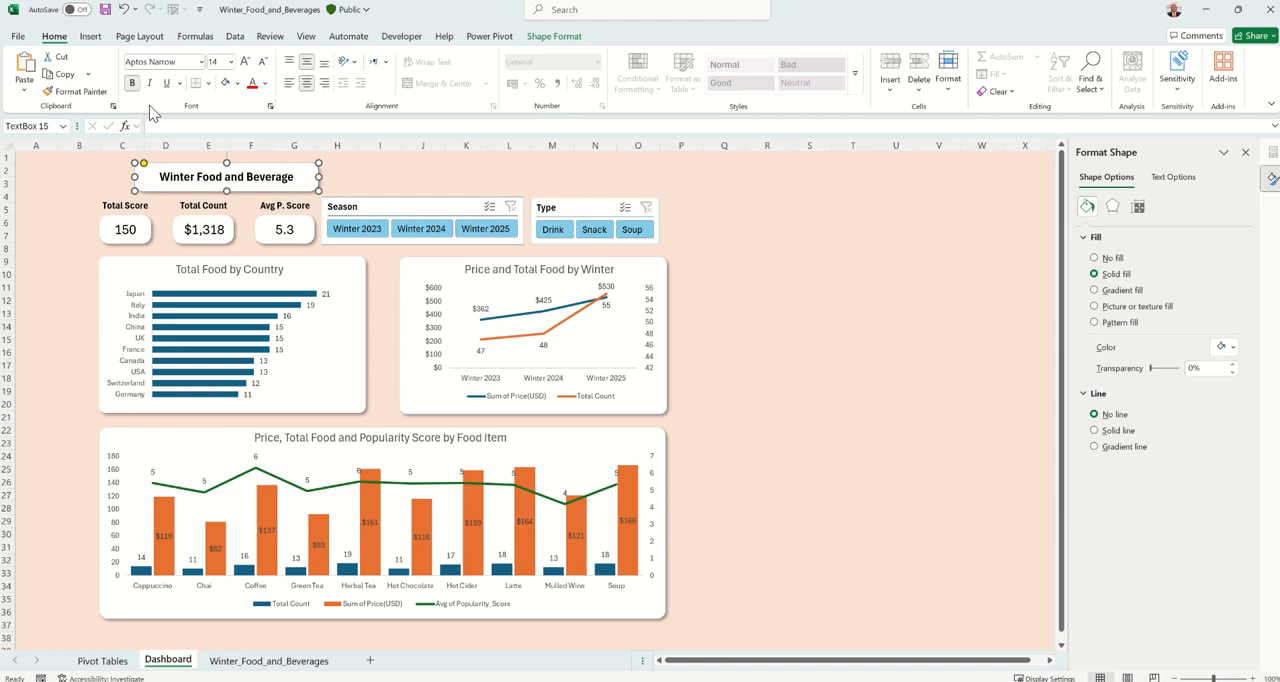
pyautogui.click(400, 176)
pyautogui.click(316, 176)
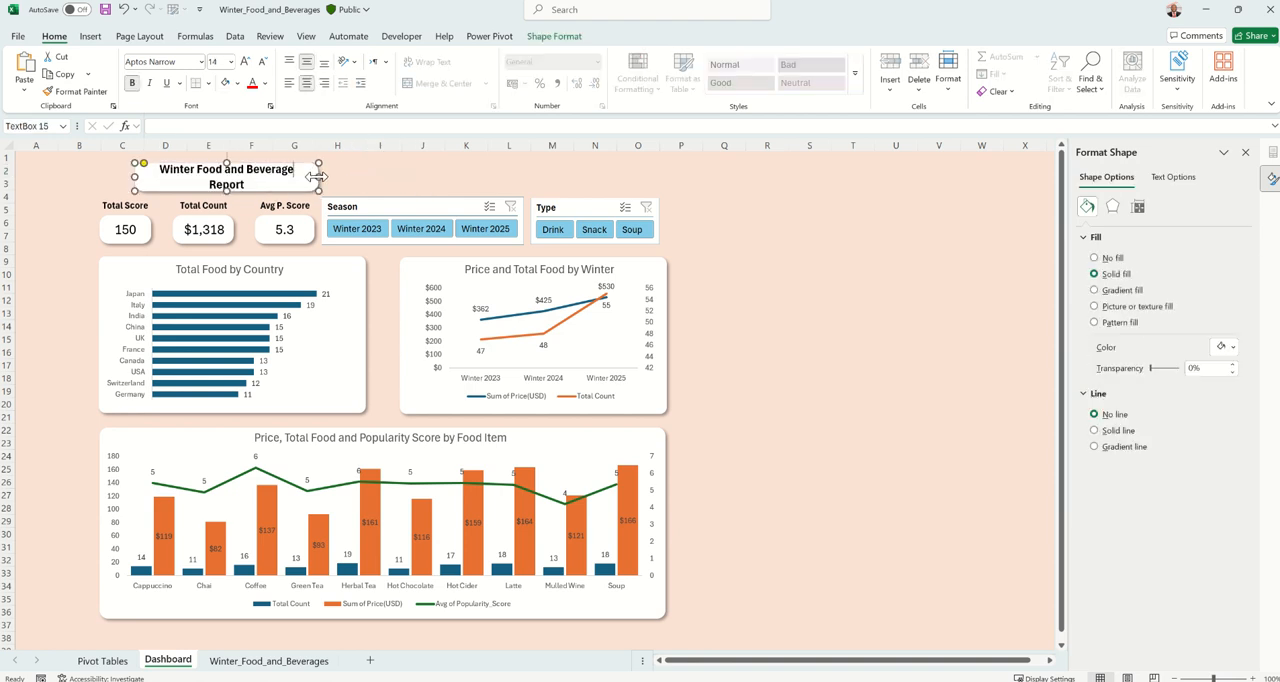
pyautogui.moveTo(318, 176); pyautogui.dragTo(331, 176)
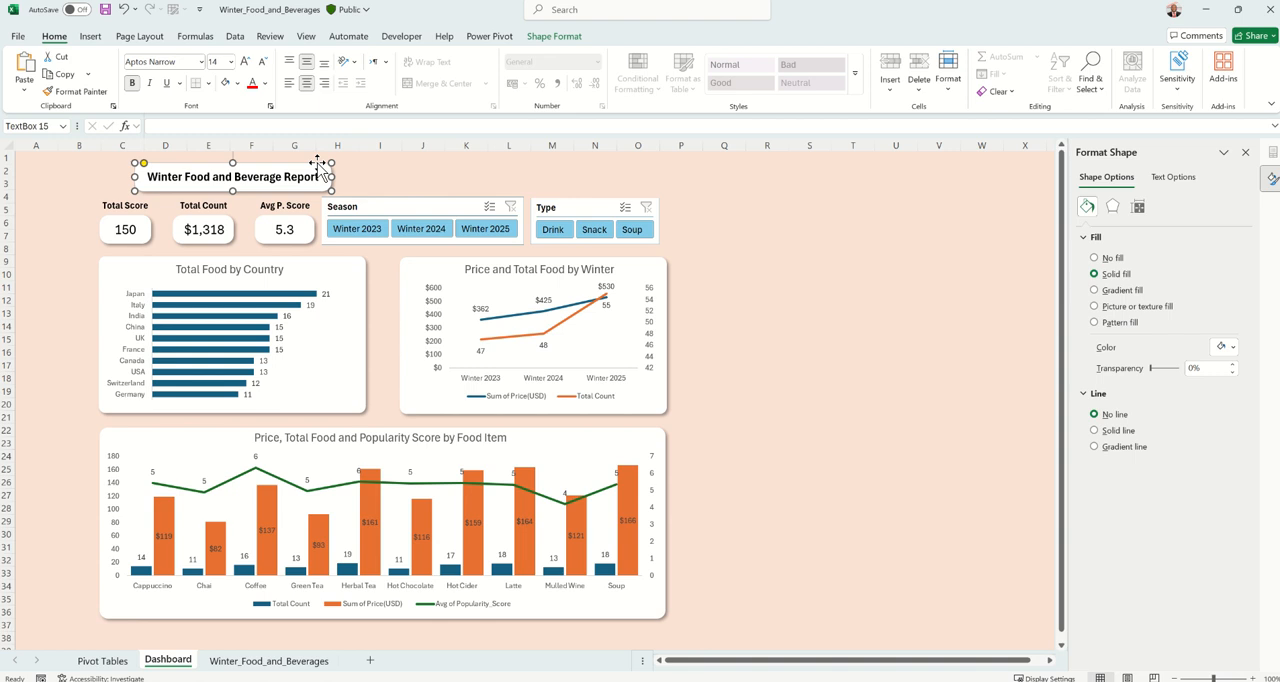
# Nudge the report title box slightly left above the value cards
pyautogui.press('Left')
pyautogui.press('Left')
pyautogui.press('Left')
pyautogui.press('Left')
pyautogui.press('Left')
pyautogui.press('Left')
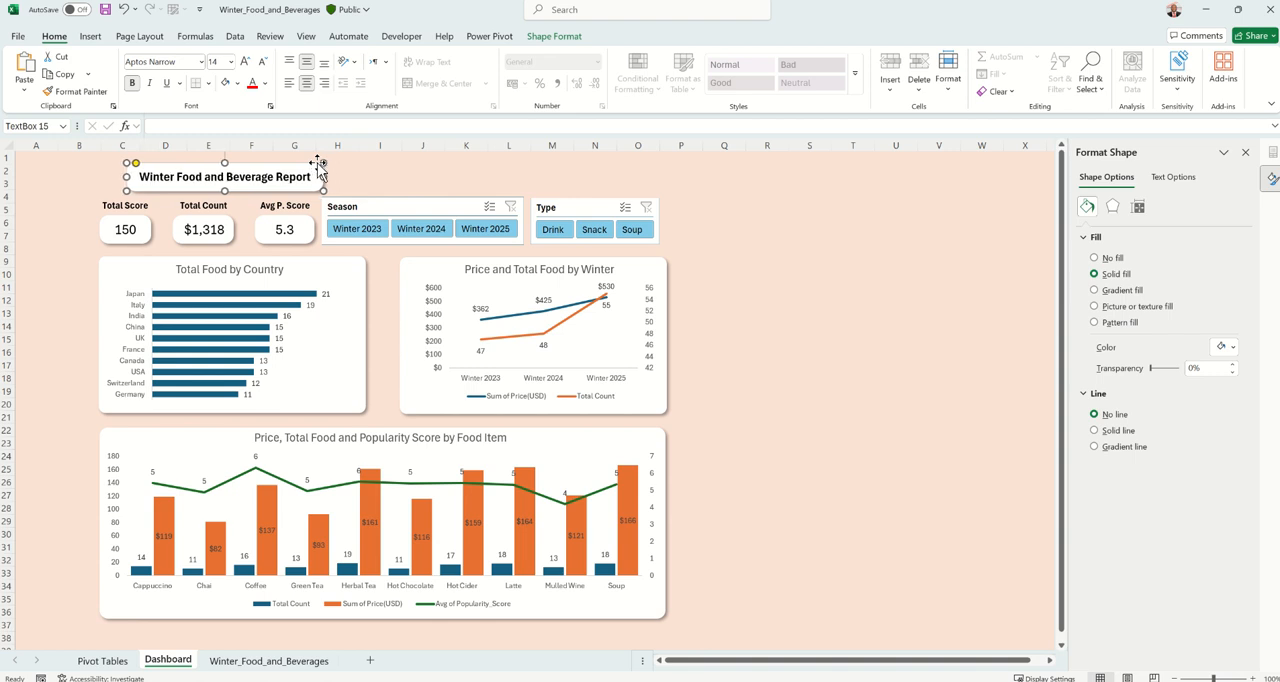
pyautogui.press('Left')
pyautogui.press('Left')
pyautogui.press('Left')
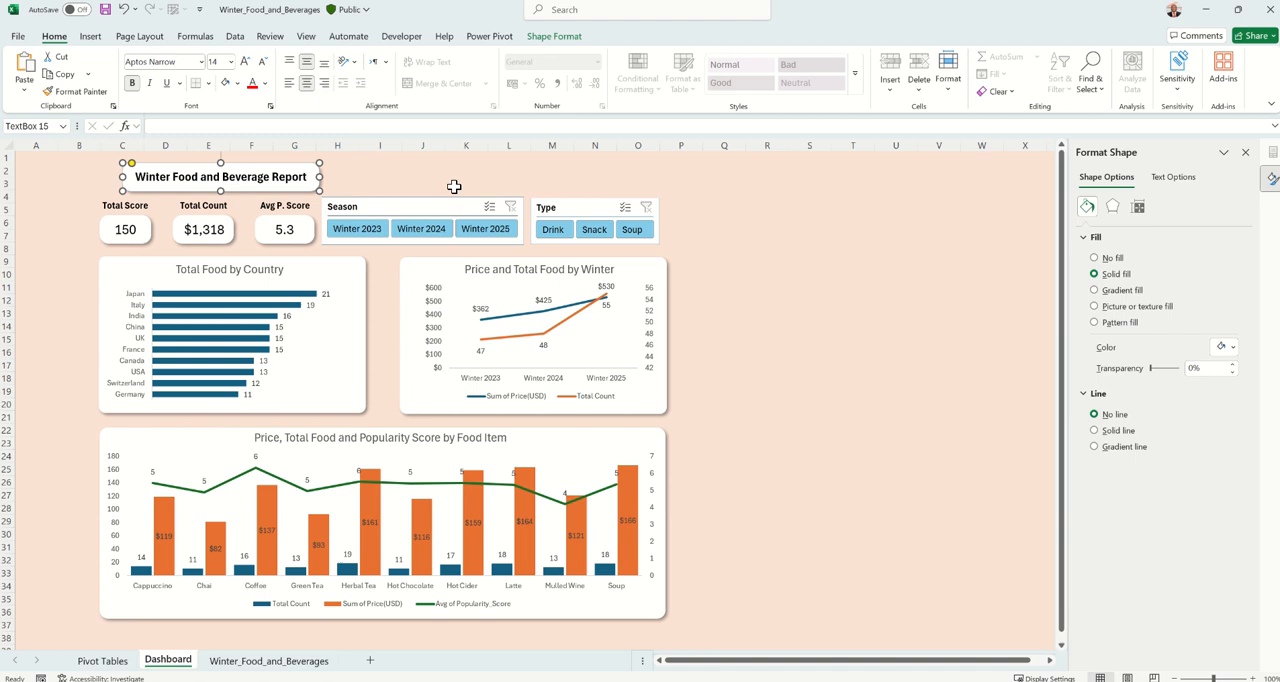
# Shift the Type and Season slicers slightly right and narrow the Season slicer from its left edge
pyautogui.click(577, 207)
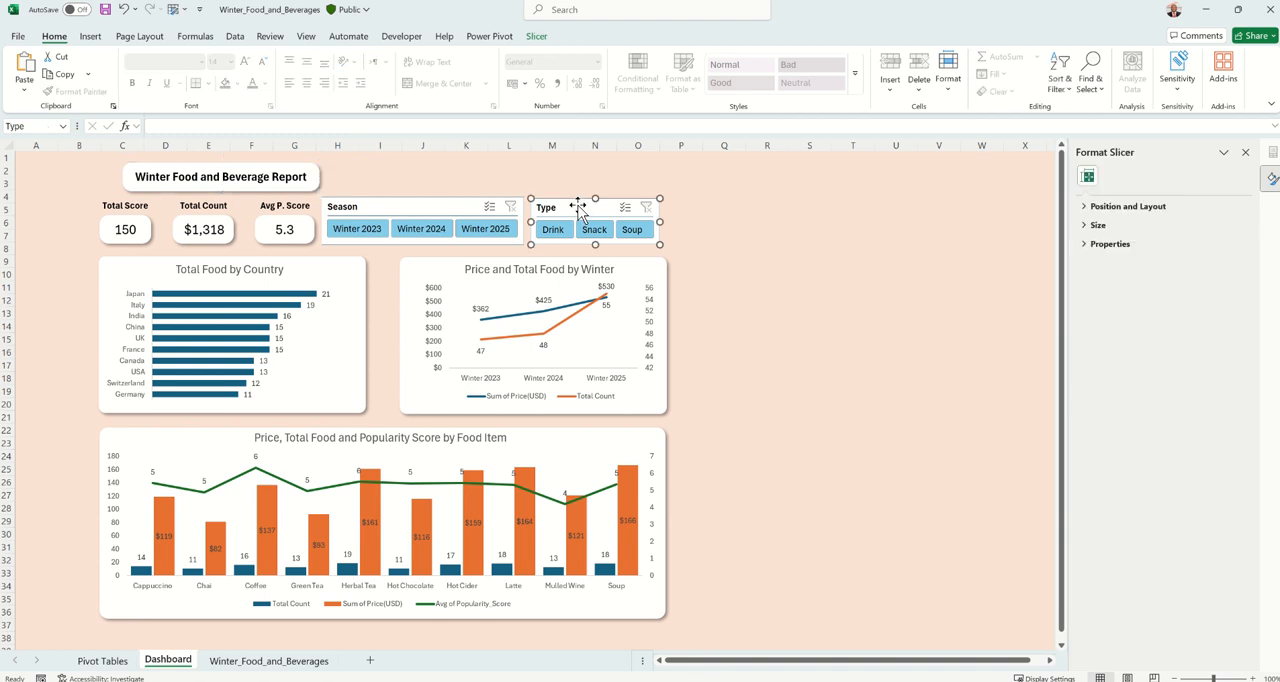
pyautogui.moveTo(578, 205); pyautogui.dragTo(584, 205)
pyautogui.click(460, 205)
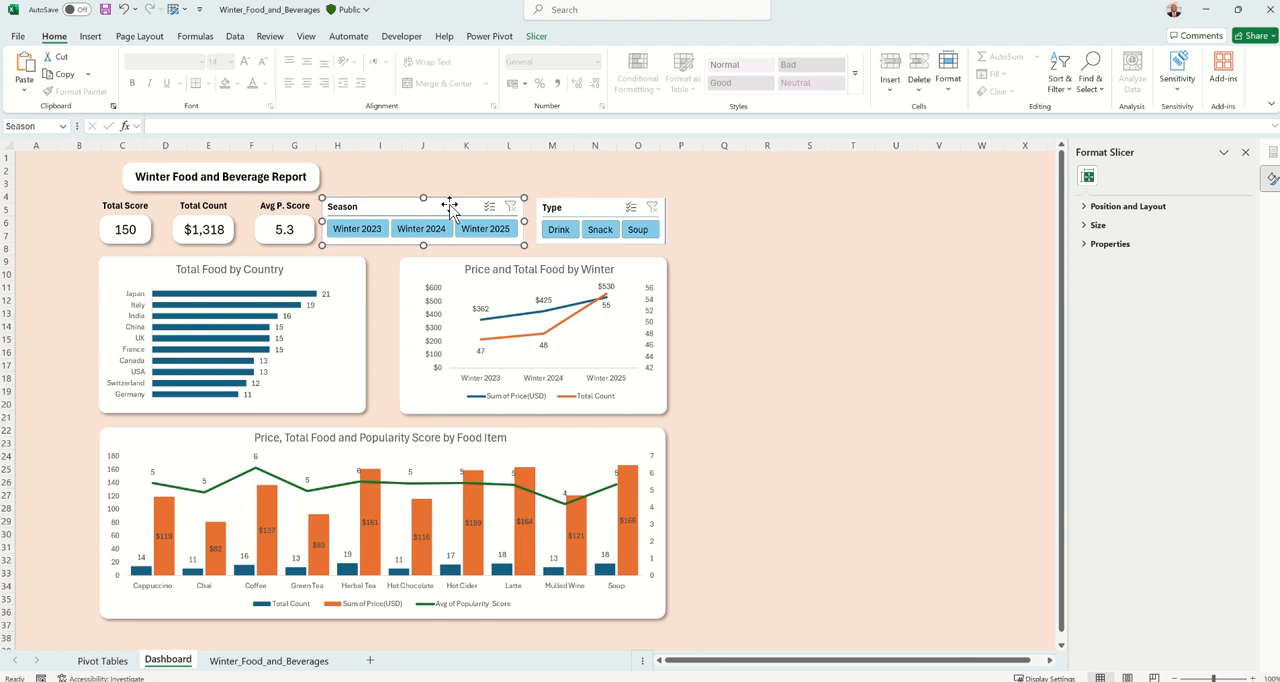
pyautogui.moveTo(450, 205); pyautogui.dragTo(457, 203)
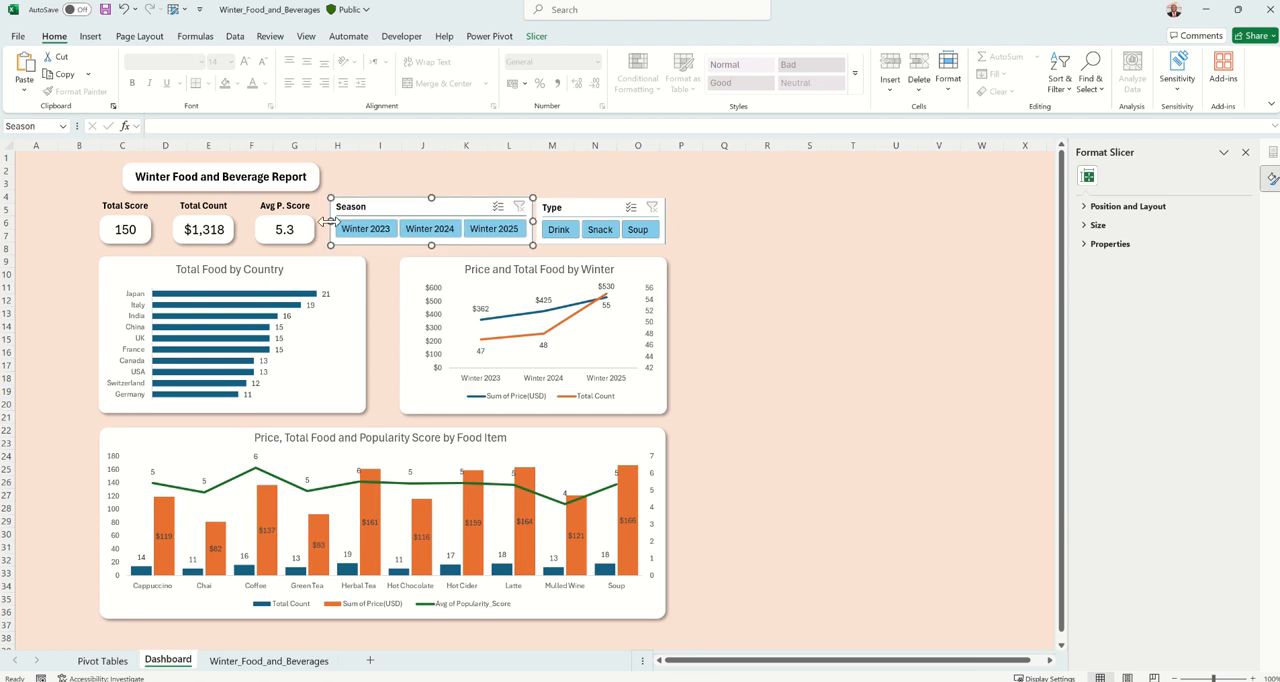
pyautogui.moveTo(333, 222); pyautogui.dragTo(330, 219)
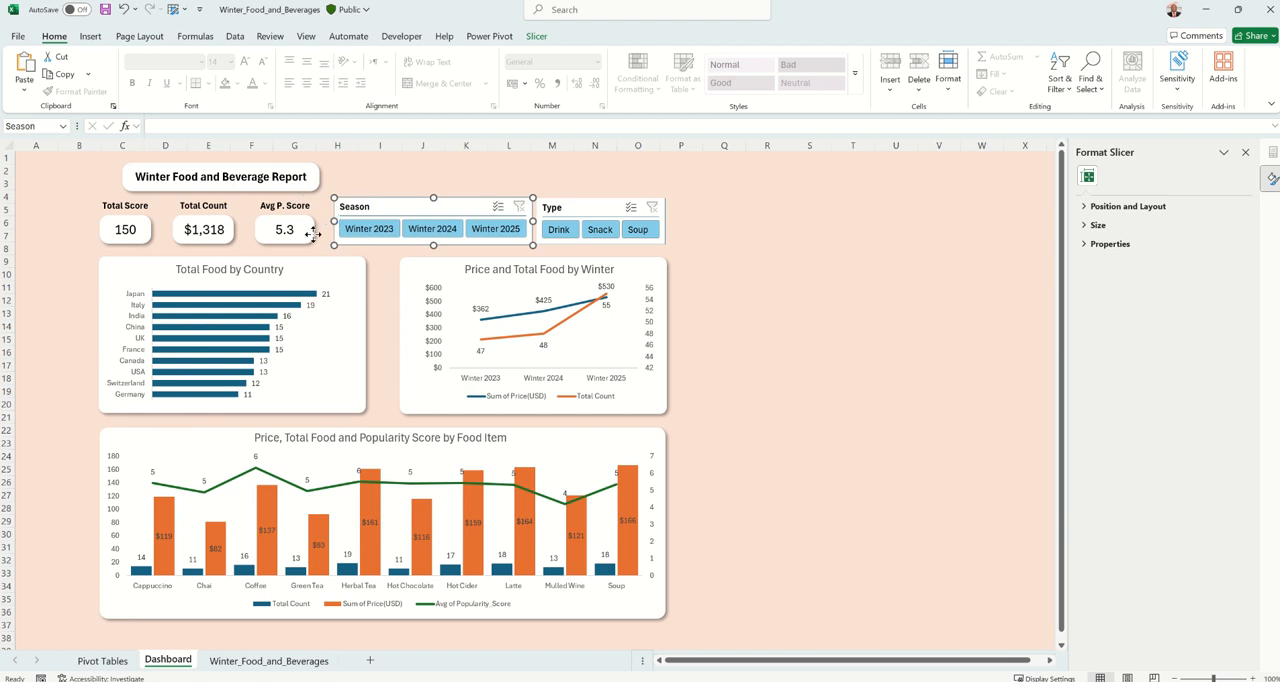
# Move the Avg P. Score label and value card together slightly right, closer to the Season slicer
pyautogui.click(313, 233)
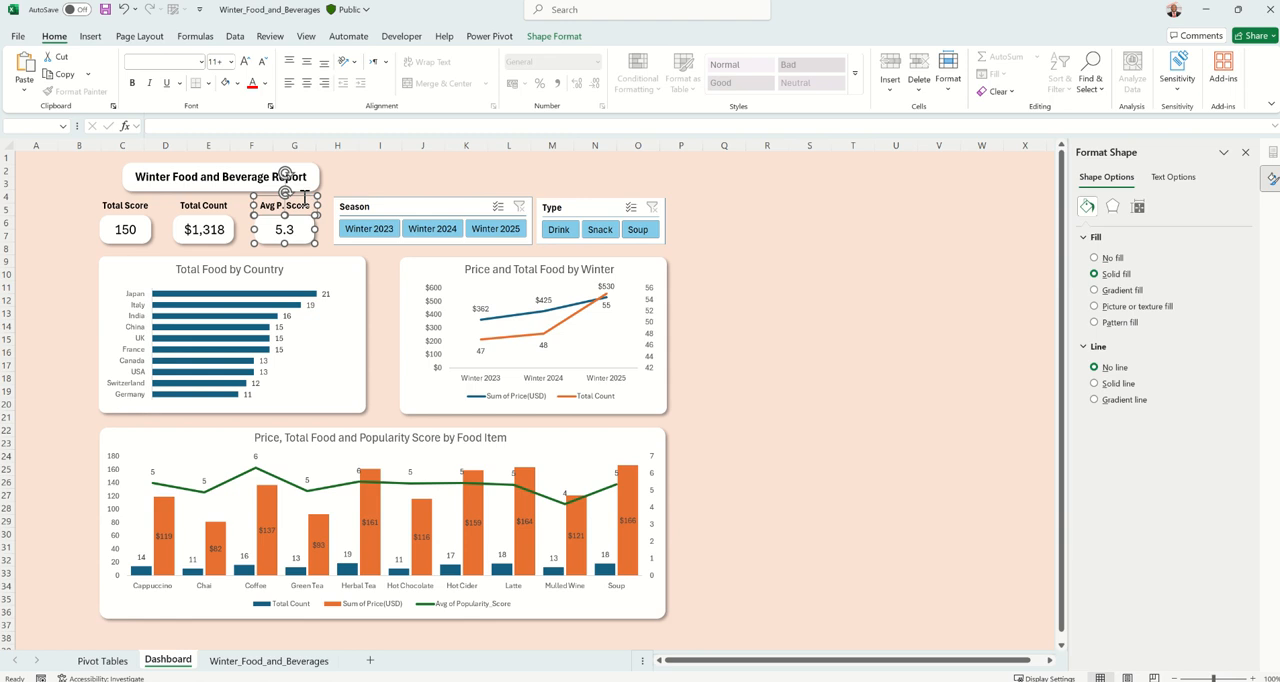
pyautogui.moveTo(305, 200); pyautogui.dragTo(312, 195)
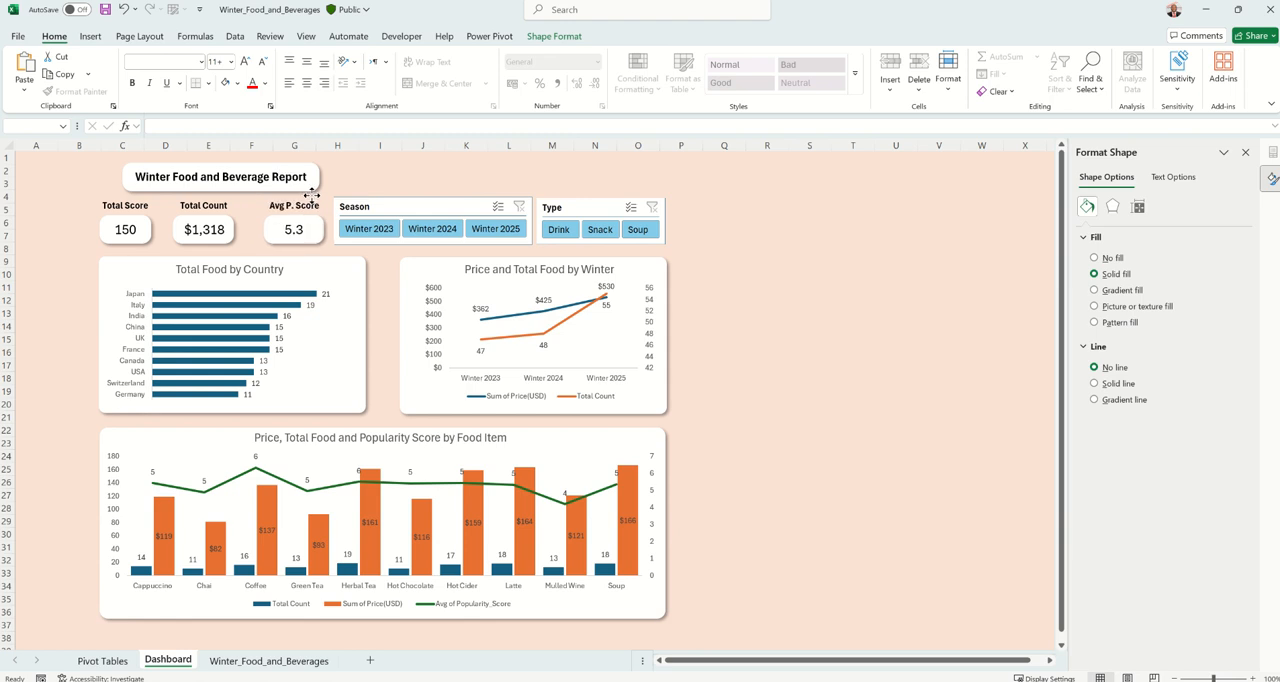
pyautogui.click(308, 198)
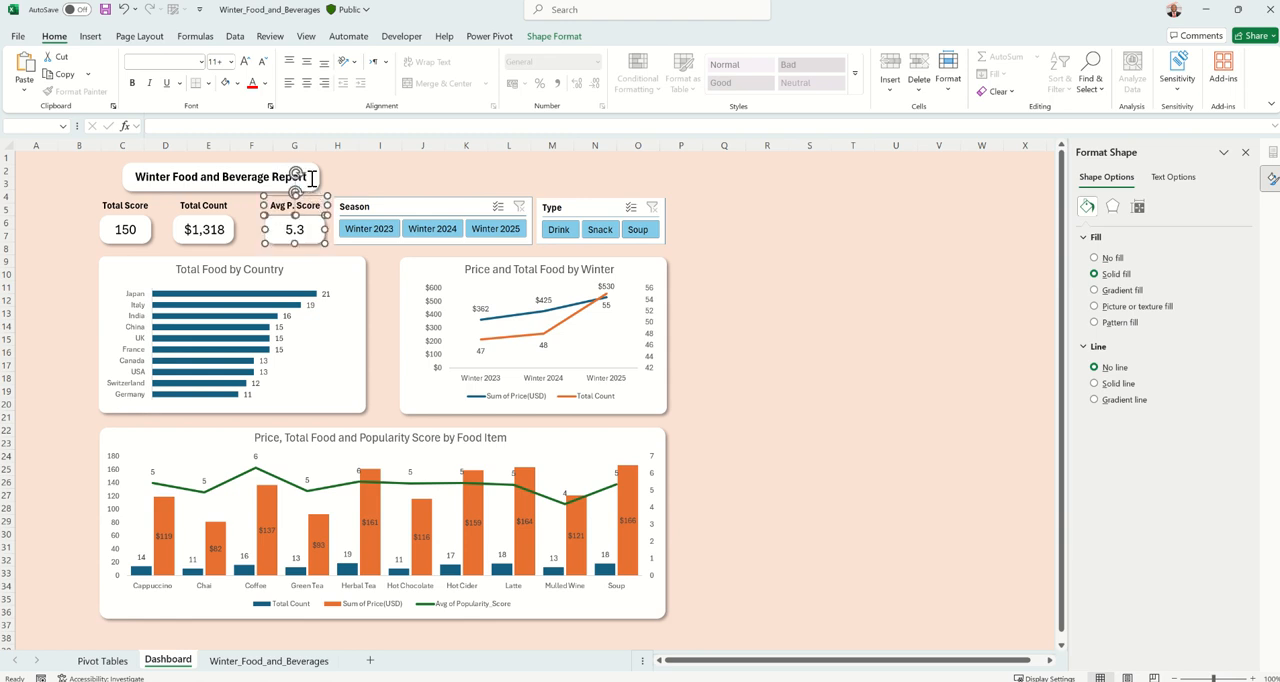
# Widen the report title box to line up with the right edge of the Avg P. Score card, and deselect it
pyautogui.click(318, 176)
pyautogui.moveTo(318, 176); pyautogui.dragTo(328, 176)
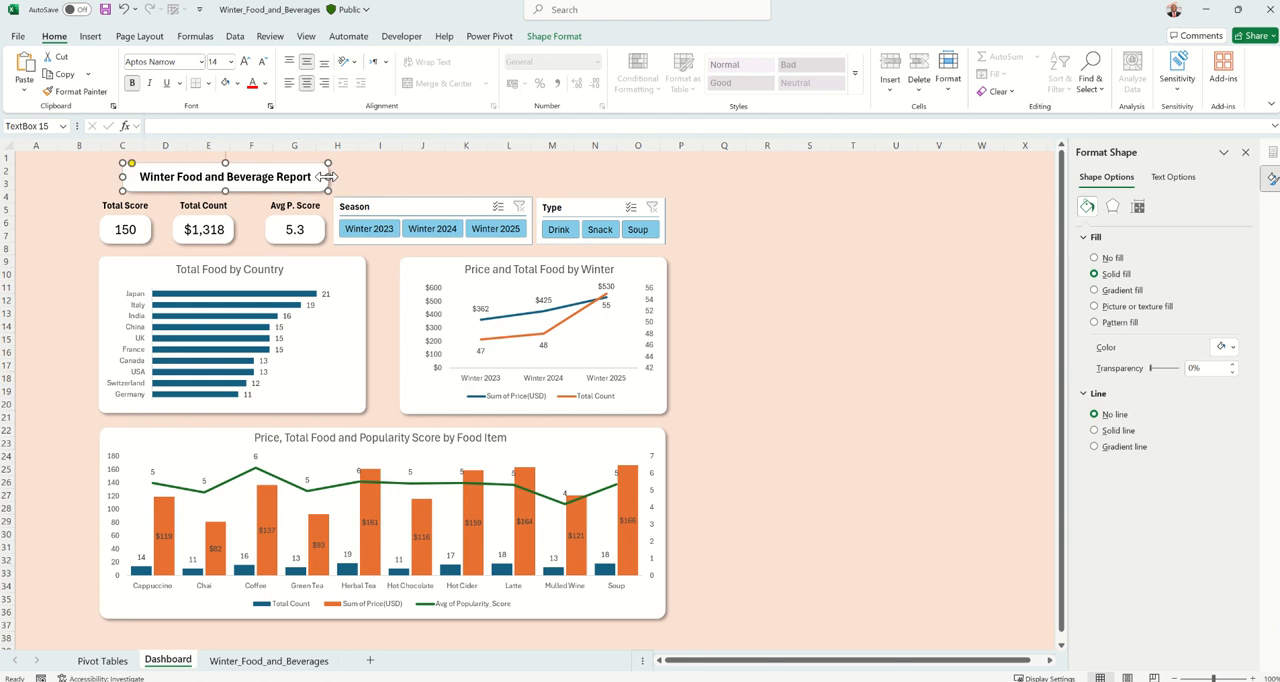
pyautogui.click(366, 171)
pyautogui.click(127, 183)
pyautogui.click(787, 226)
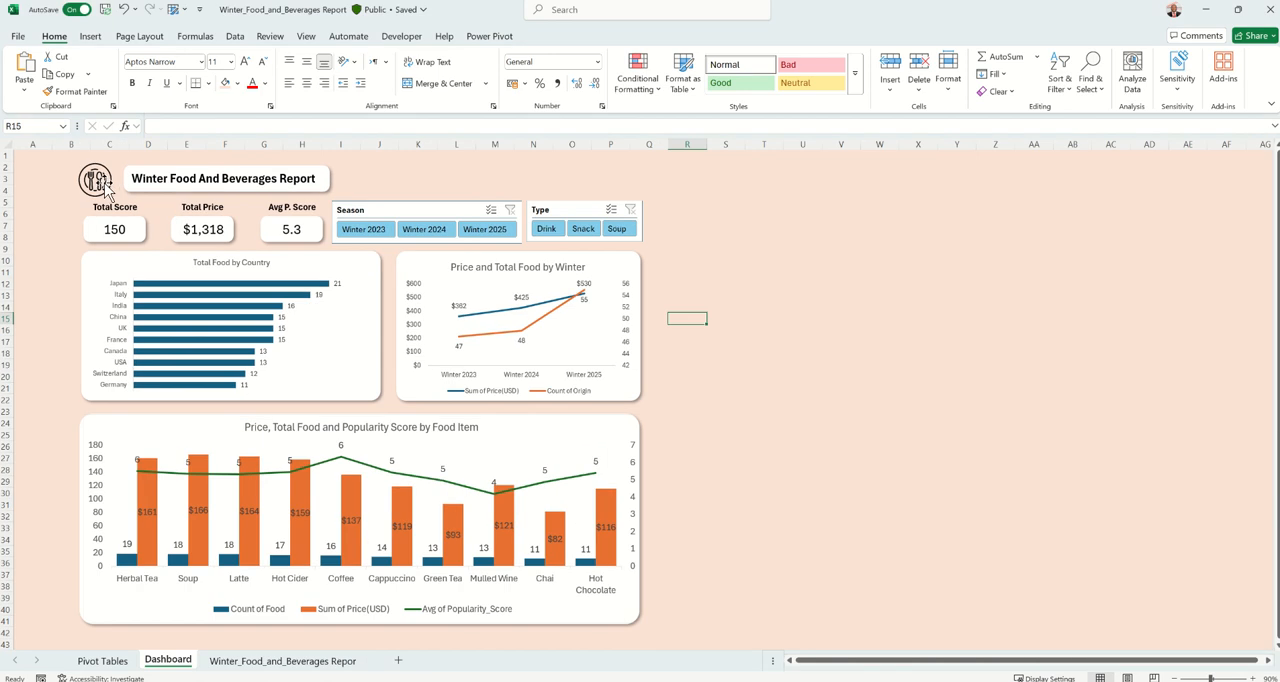
# Examine the food icon in the finished report, then switch to the browser and view Flaticon's icons for "food"
pyautogui.click(103, 186)
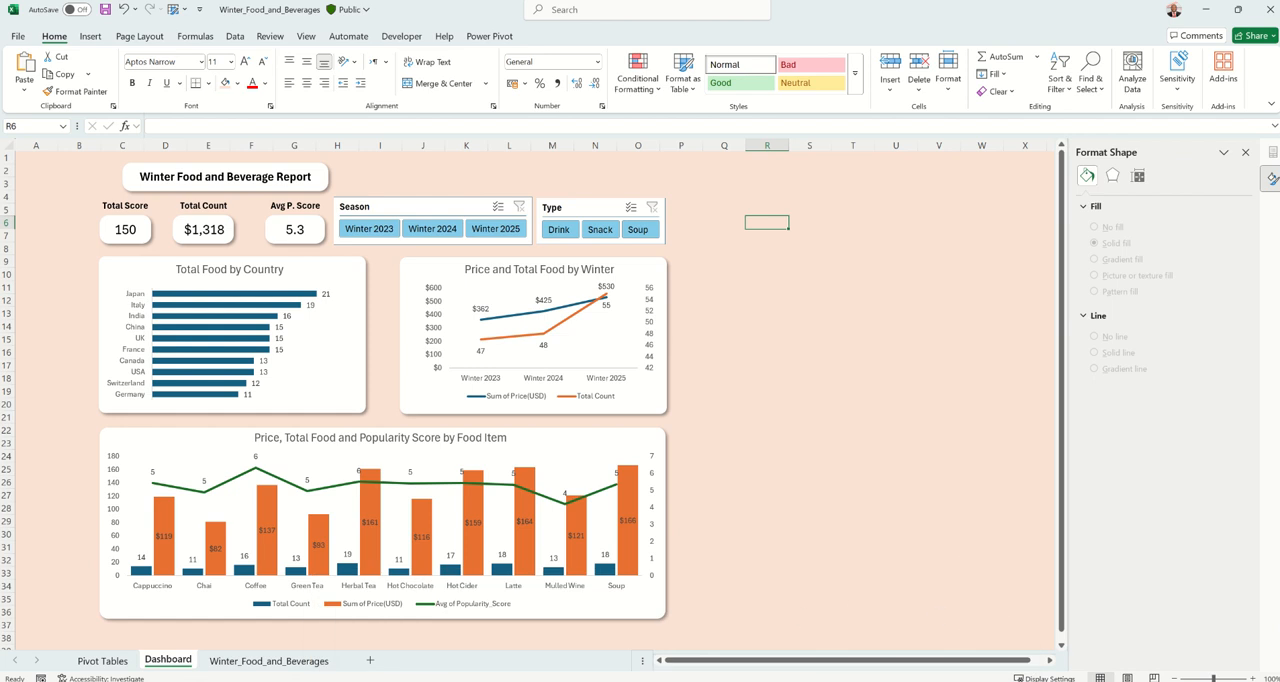
pyautogui.moveTo(674, 679)
pyautogui.click(931, 635)
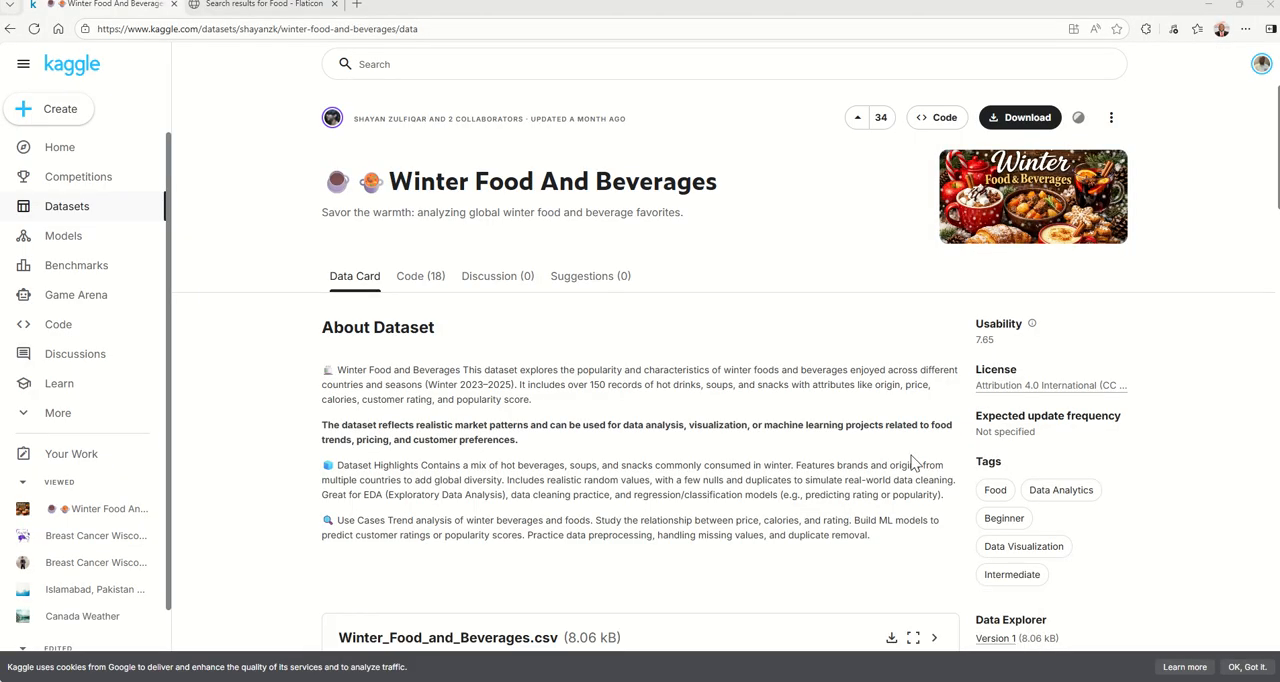
pyautogui.click(290, 8)
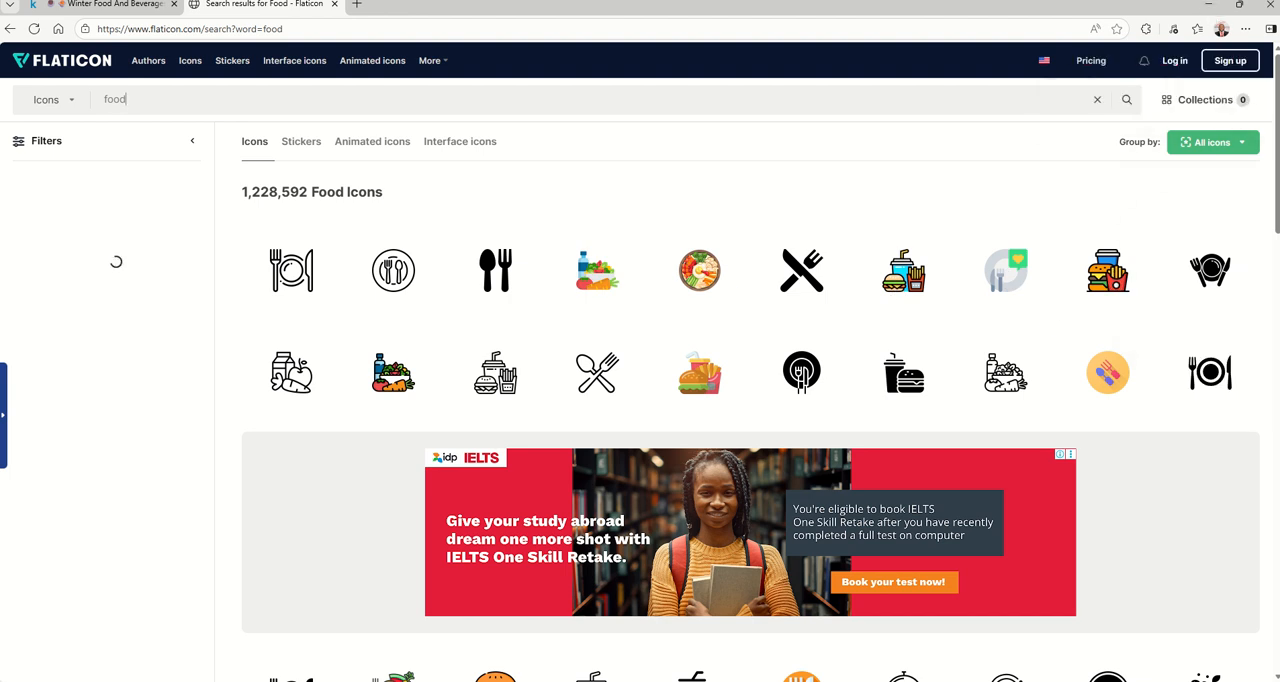
pyautogui.moveTo(760, 678)
pyautogui.click(826, 645)
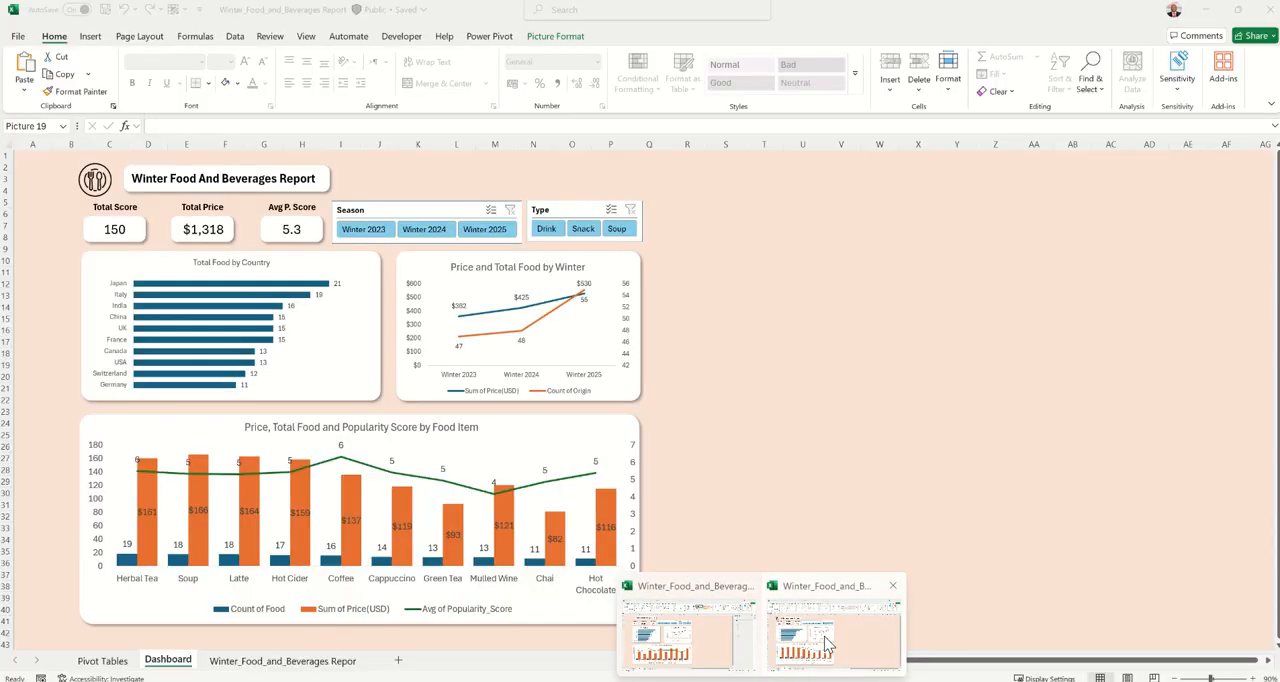
pyautogui.click(748, 296)
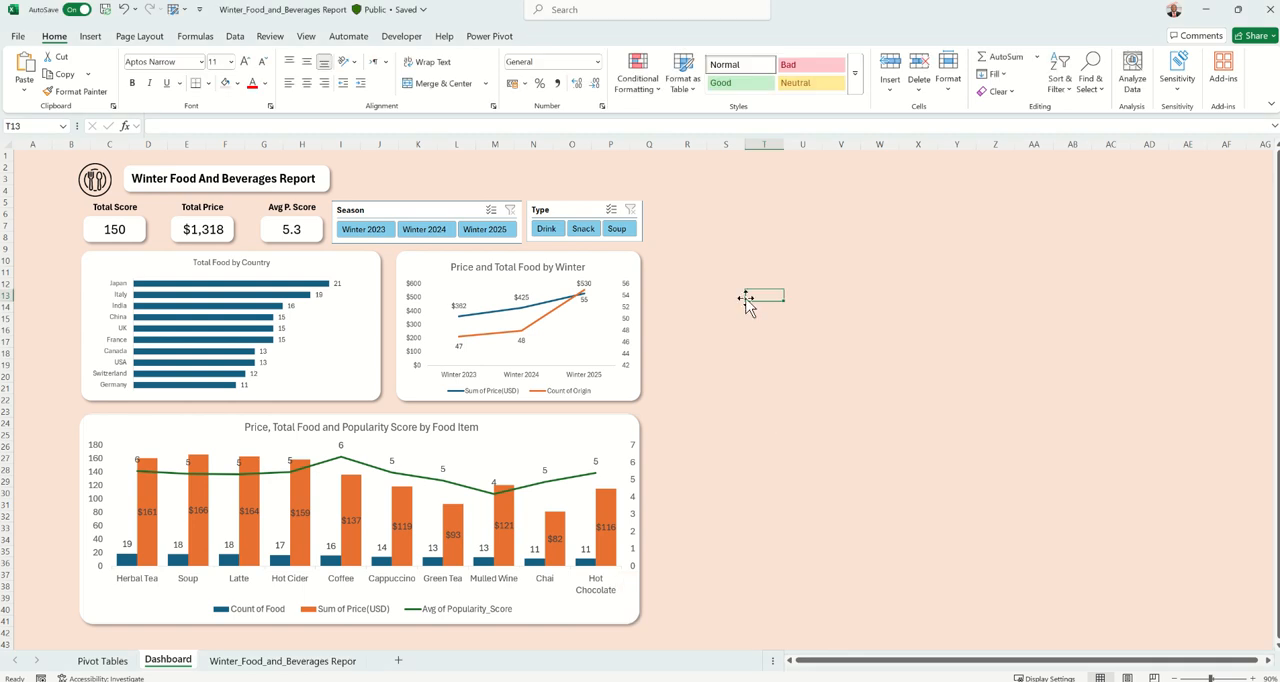
pyautogui.click(90, 36)
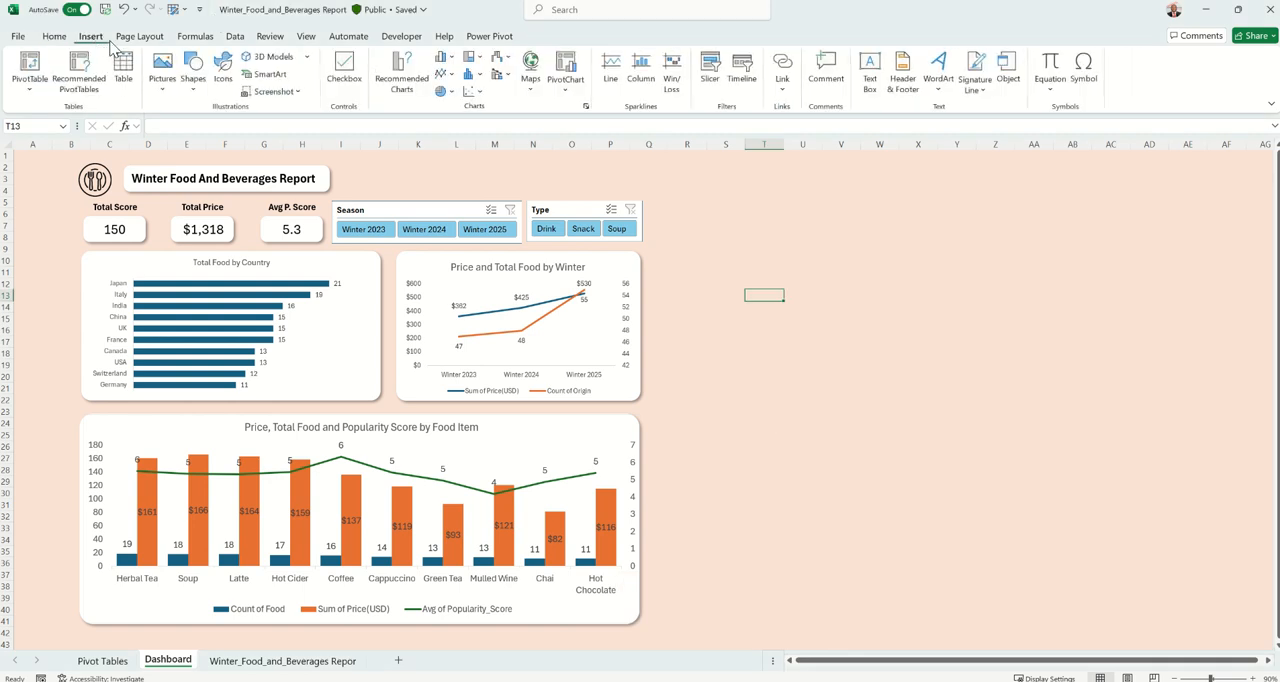
pyautogui.click(166, 86)
pyautogui.moveTo(186, 130)
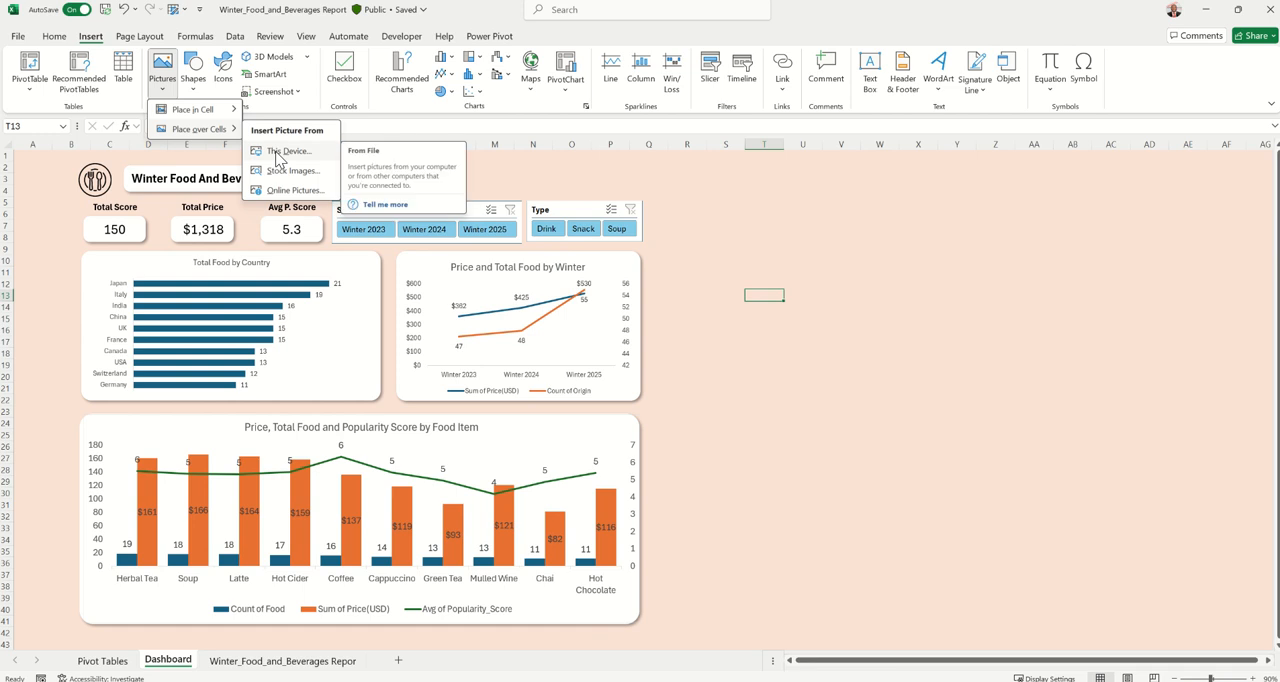
pyautogui.click(857, 480)
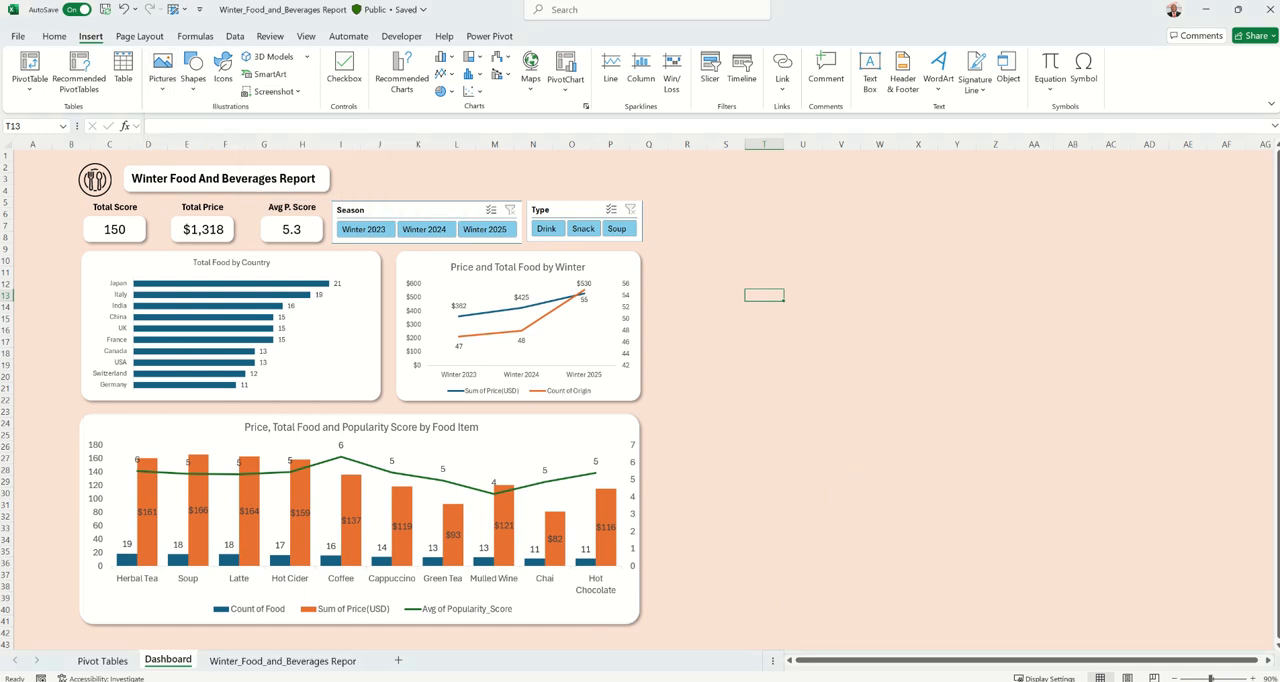
# Switch to the Winter_Food_and_Beverages workbook and insert the "dish" picture from the Downloads folder over the cells of the dashboard
pyautogui.moveTo(760, 681)
pyautogui.click(790, 652)
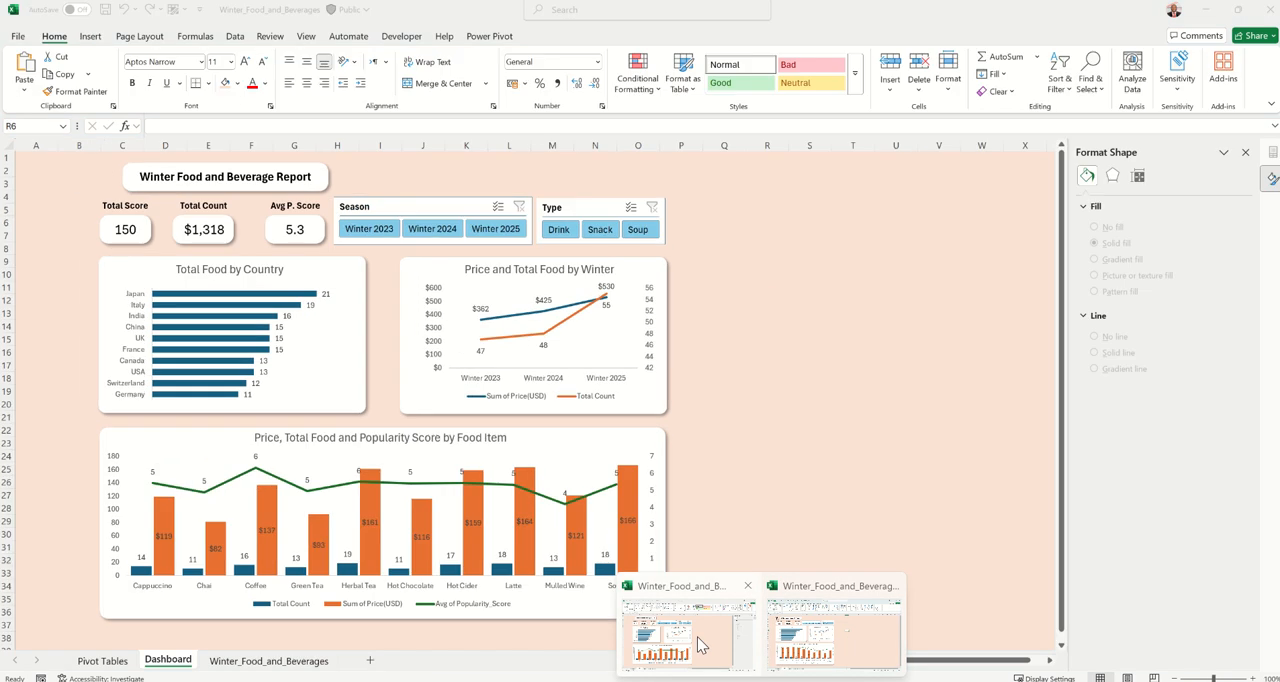
pyautogui.click(90, 36)
pyautogui.click(163, 88)
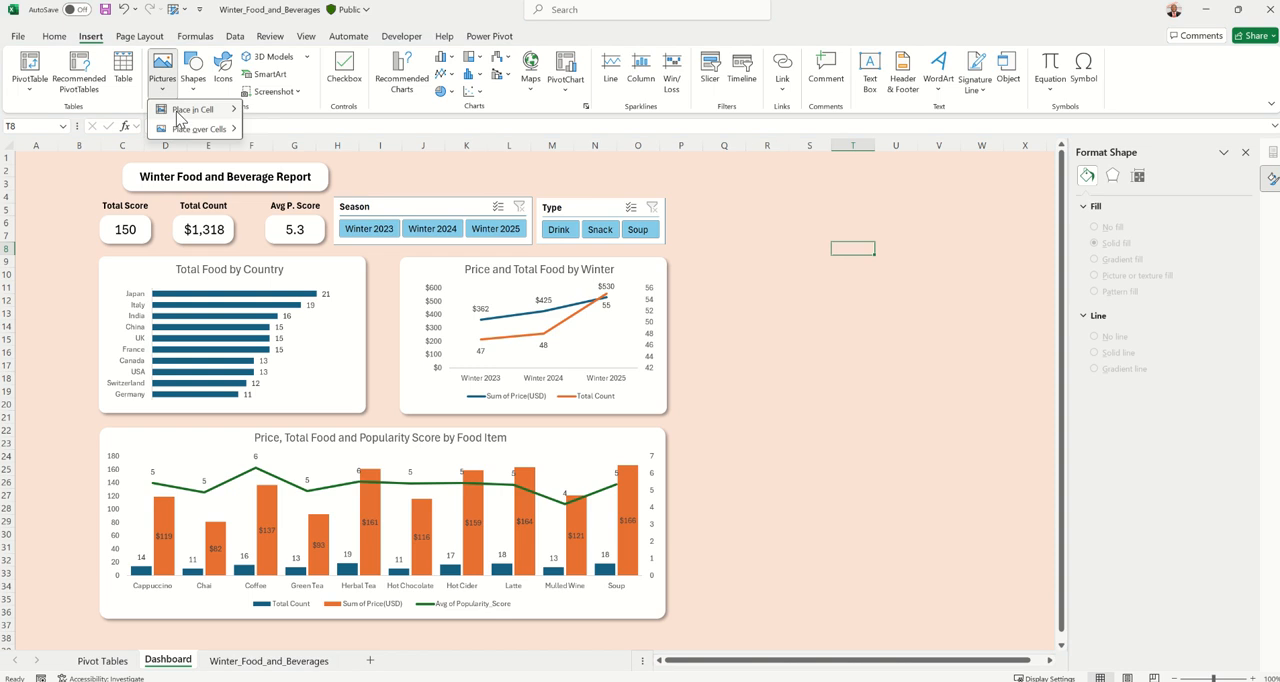
pyautogui.moveTo(200, 129)
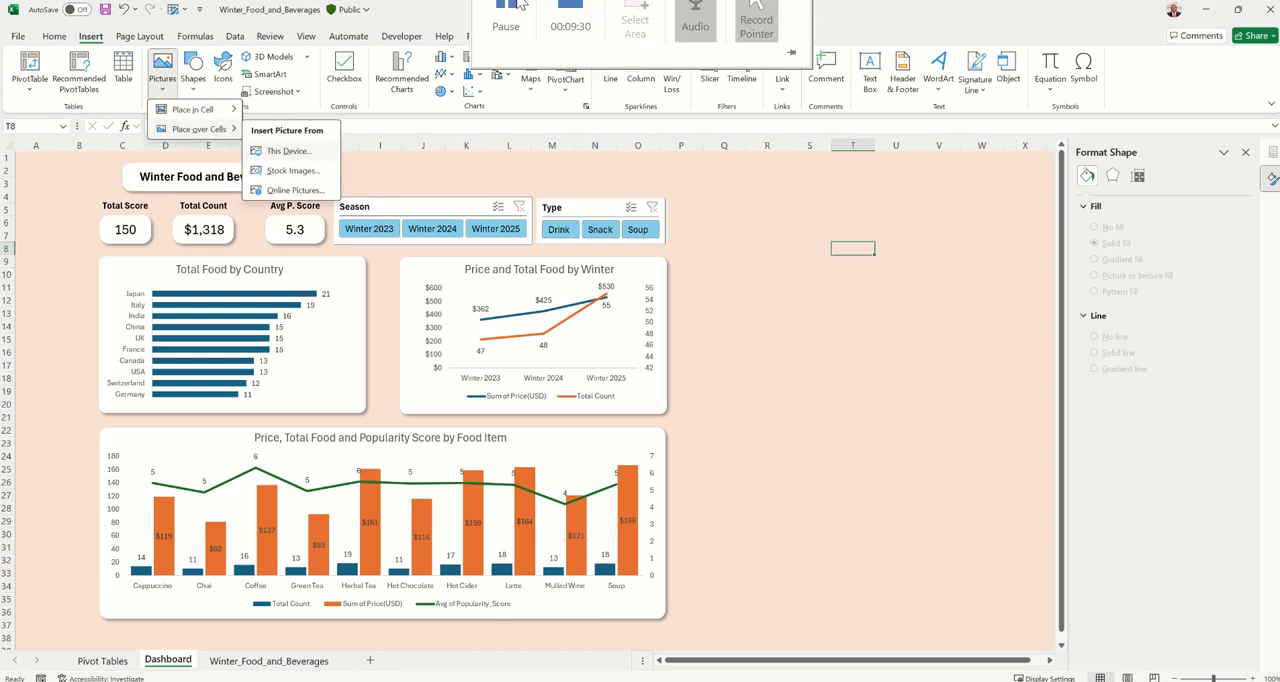
pyautogui.click(288, 150)
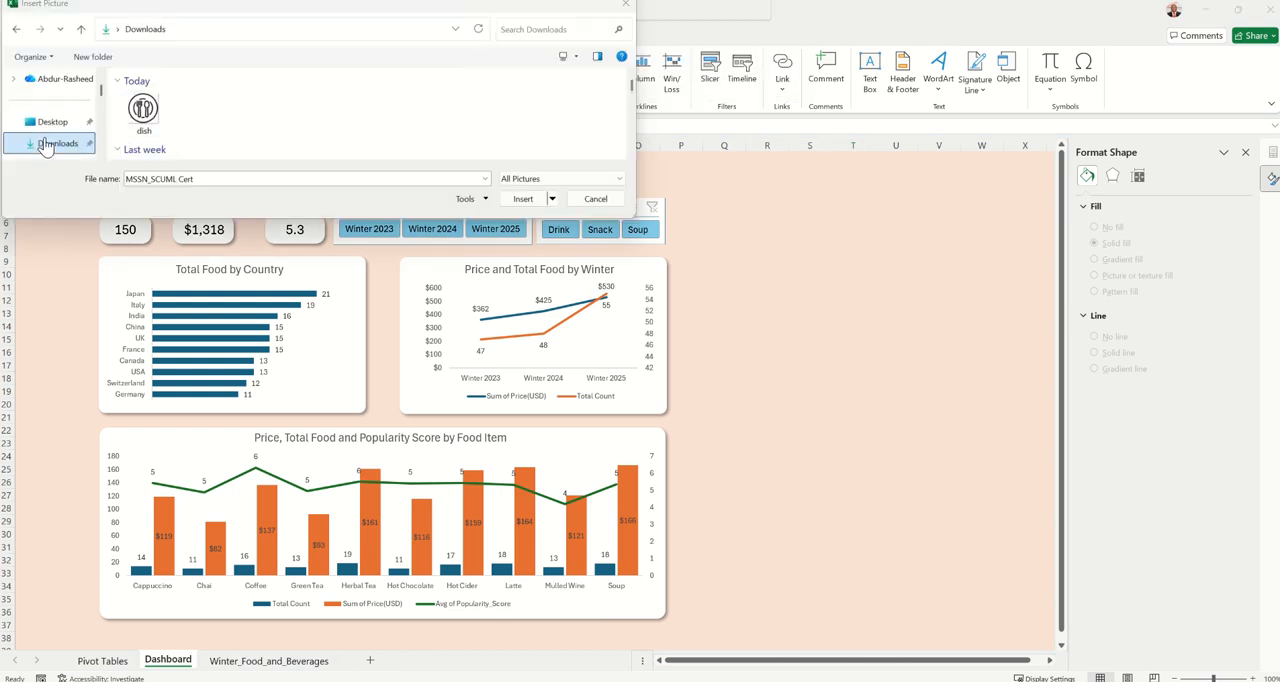
pyautogui.click(145, 118)
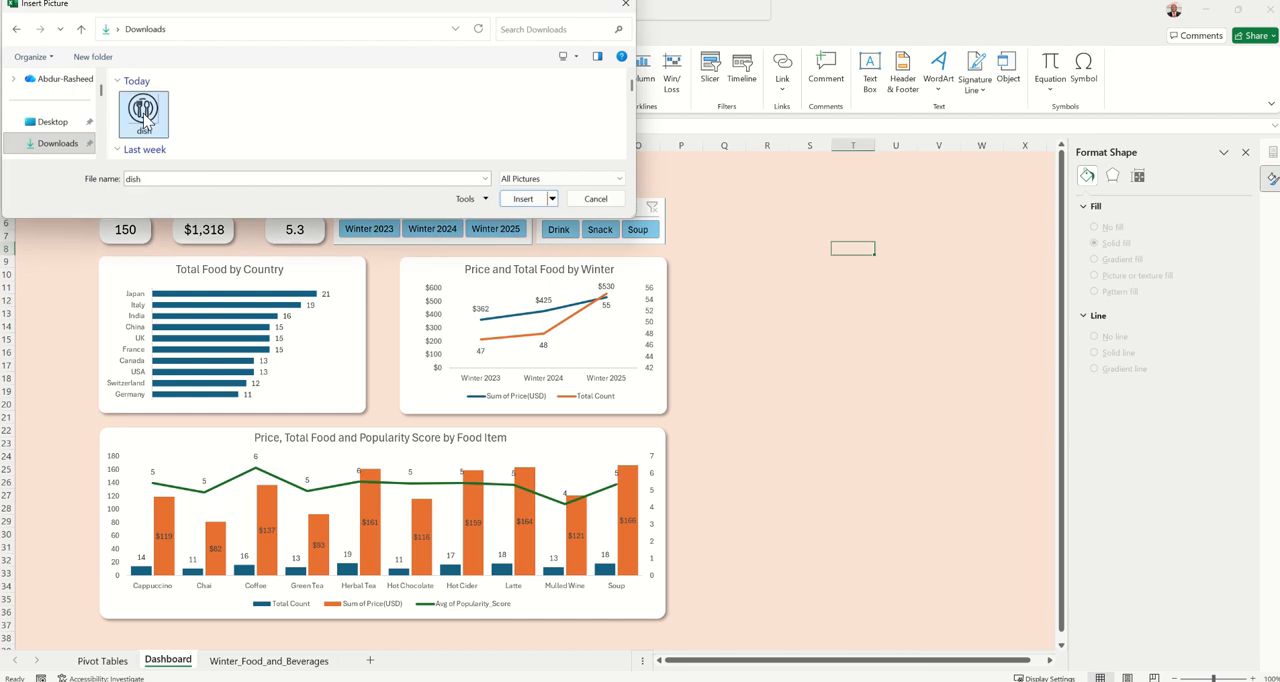
pyautogui.click(522, 199)
# Shrink the dish icon to the title's height, place it just before the report title, and narrow the title box to make room
pyautogui.moveTo(945, 375); pyautogui.dragTo(489, 323)
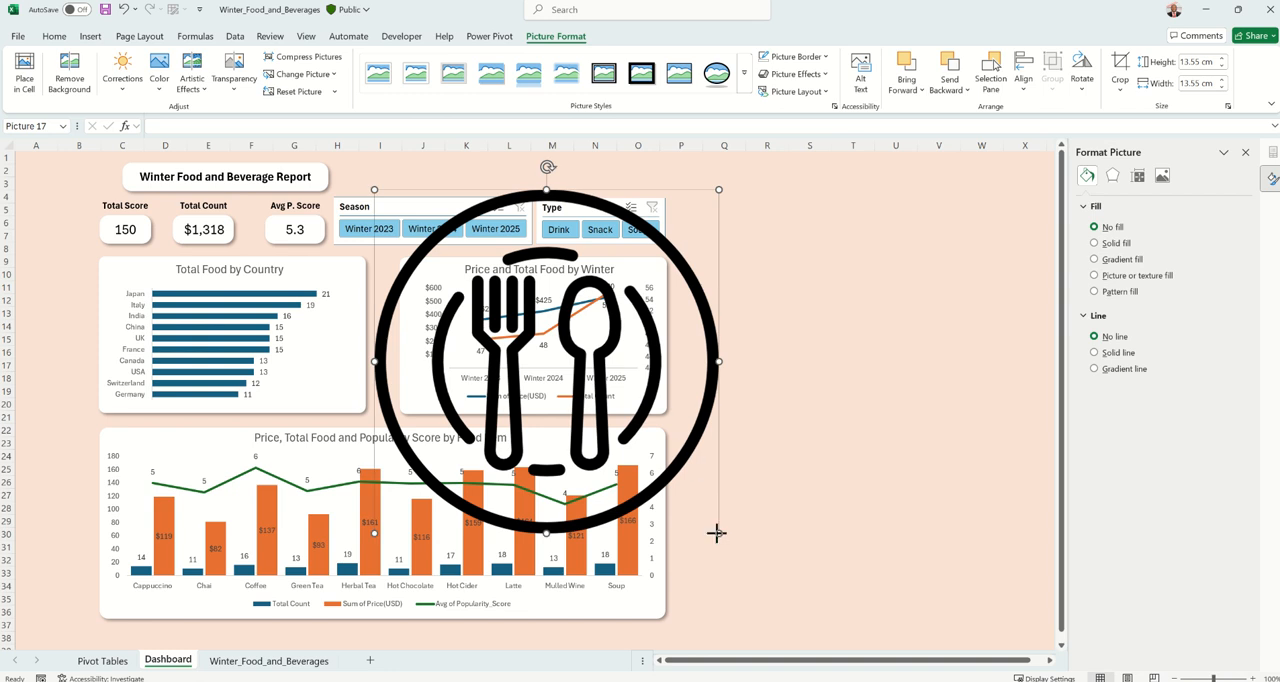
pyautogui.moveTo(716, 532); pyautogui.dragTo(137, 177)
pyautogui.click(169, 185)
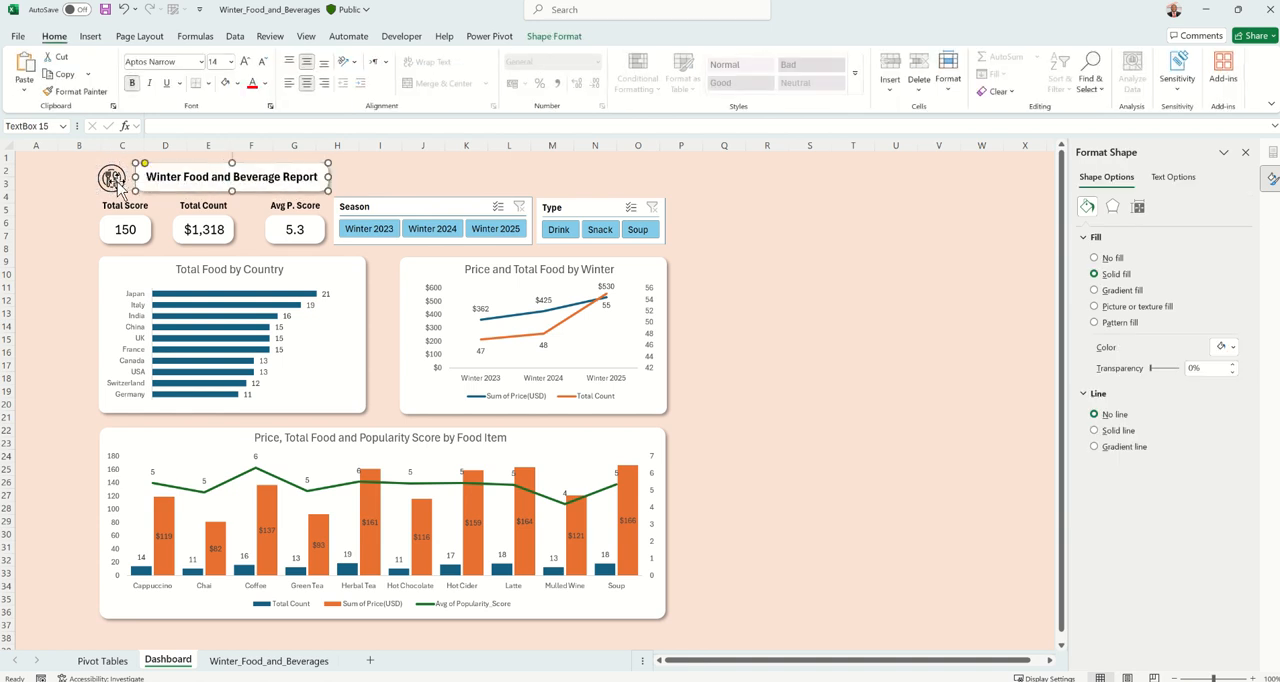
pyautogui.click(117, 186)
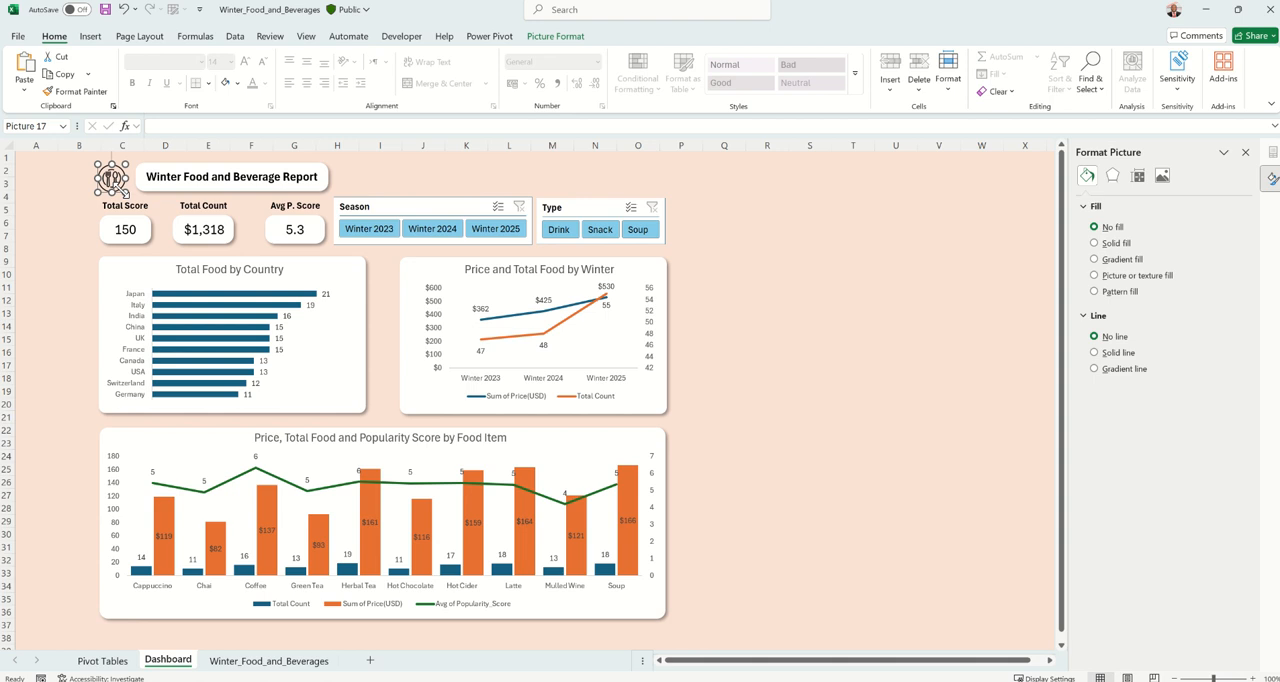
pyautogui.moveTo(127, 192); pyautogui.dragTo(128, 194)
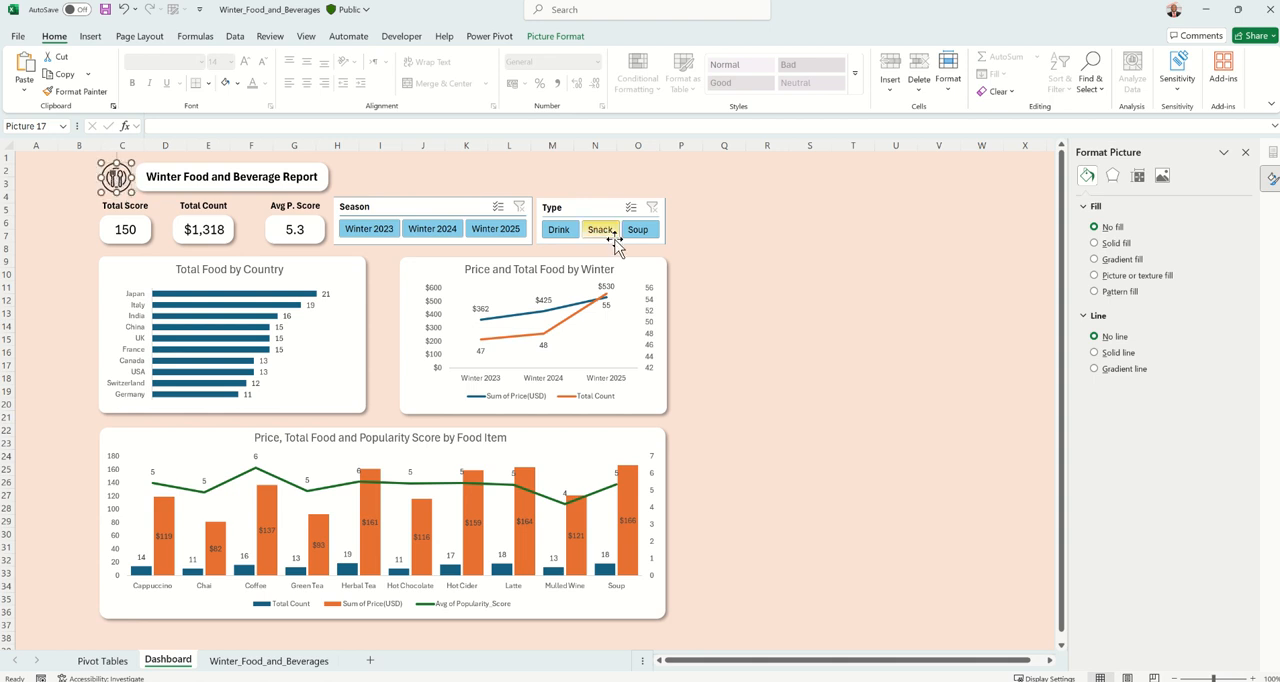
pyautogui.click(706, 273)
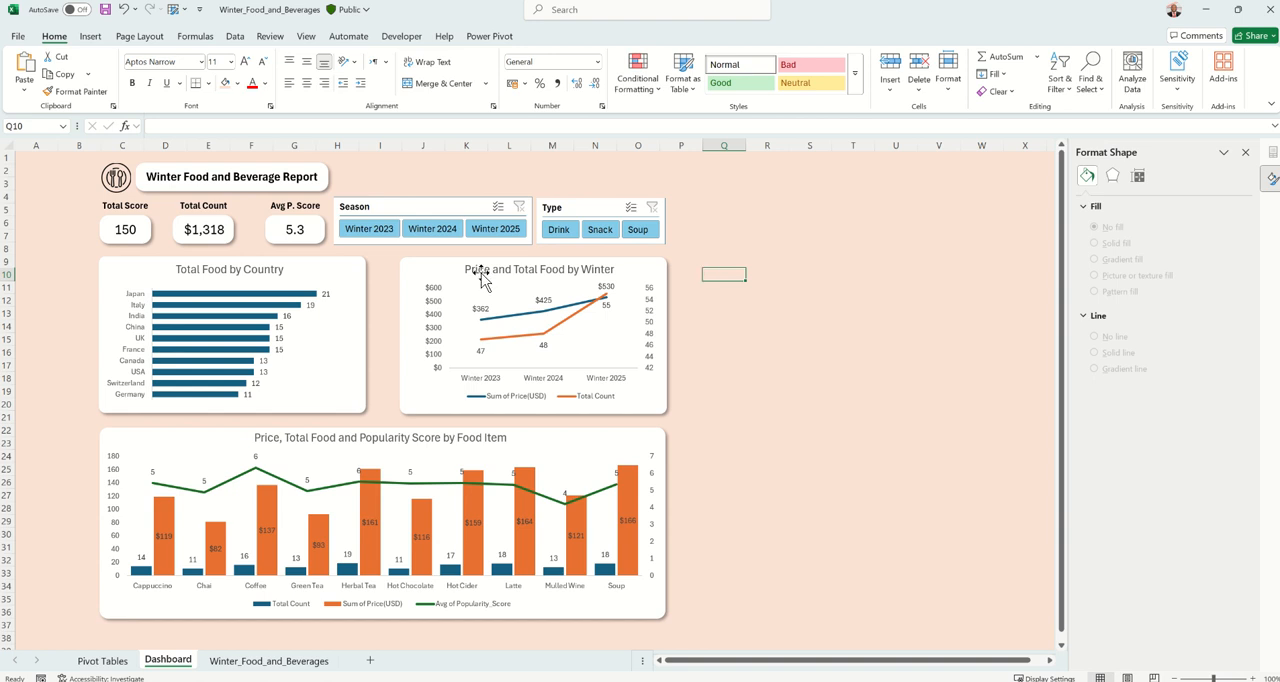
# Move the Total Count label and its value card together slightly right, midway between the Total Score and Avg P. Score cards
pyautogui.click(227, 222)
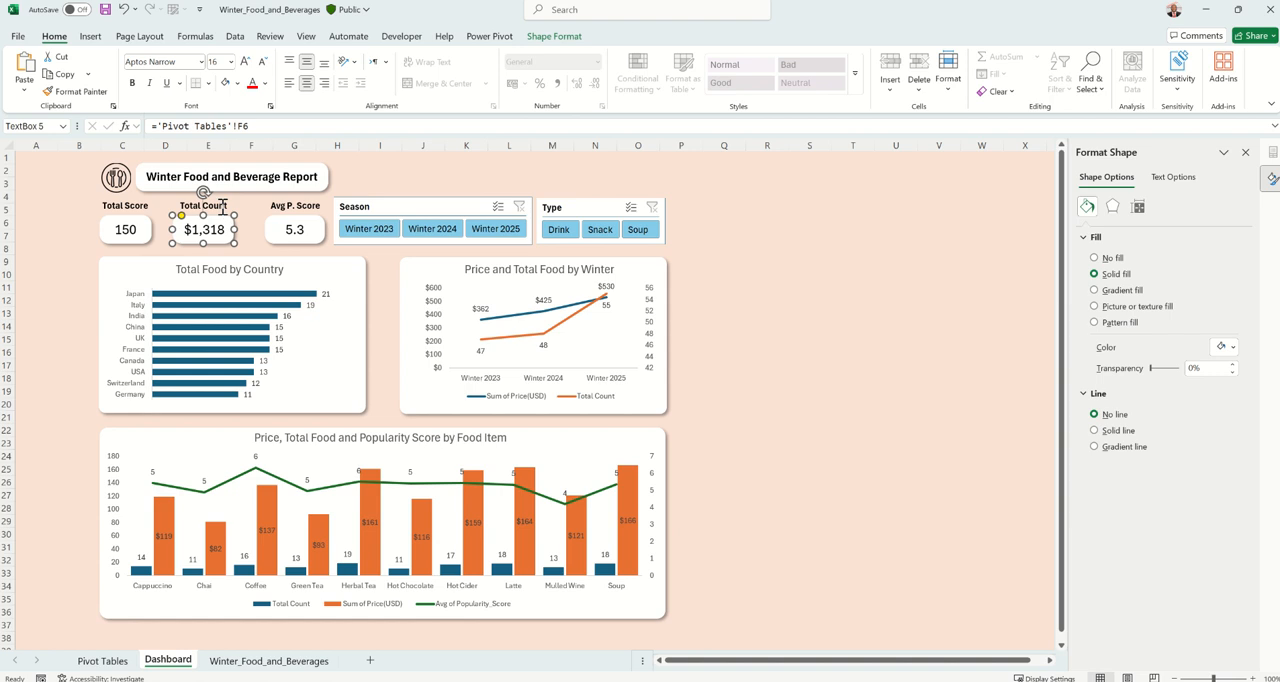
pyautogui.click(222, 207)
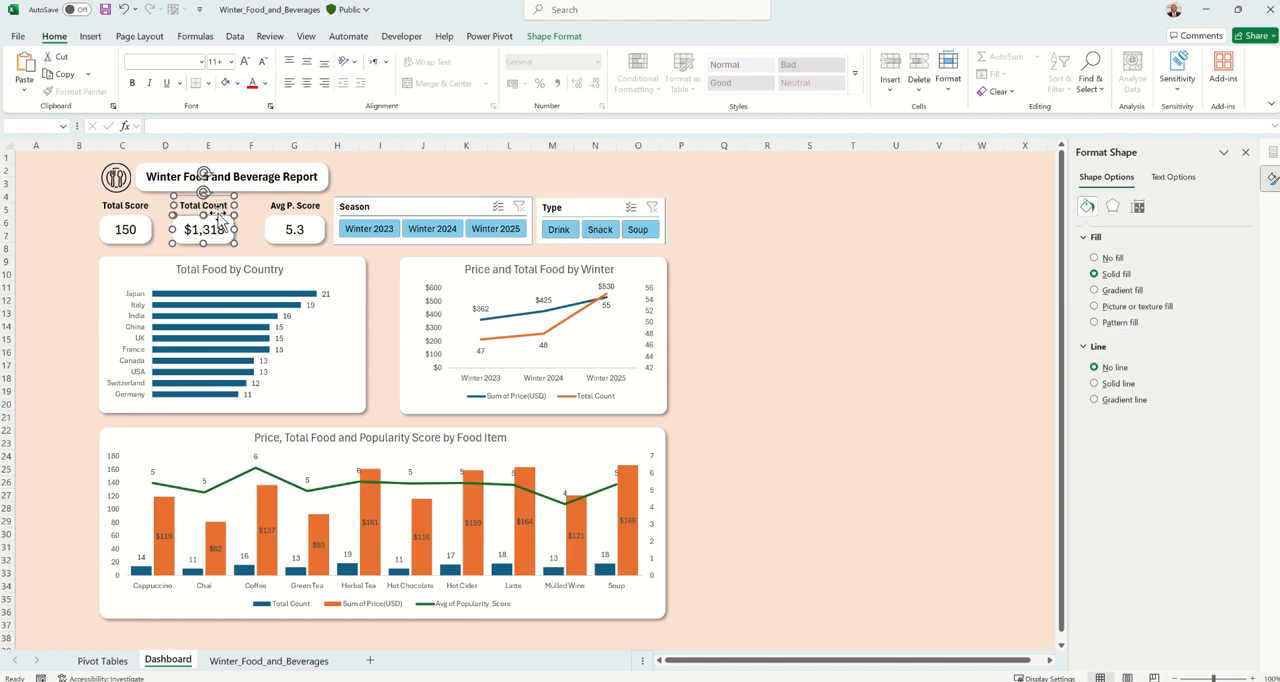
pyautogui.moveTo(218, 213); pyautogui.dragTo(225, 213)
pyautogui.click(734, 272)
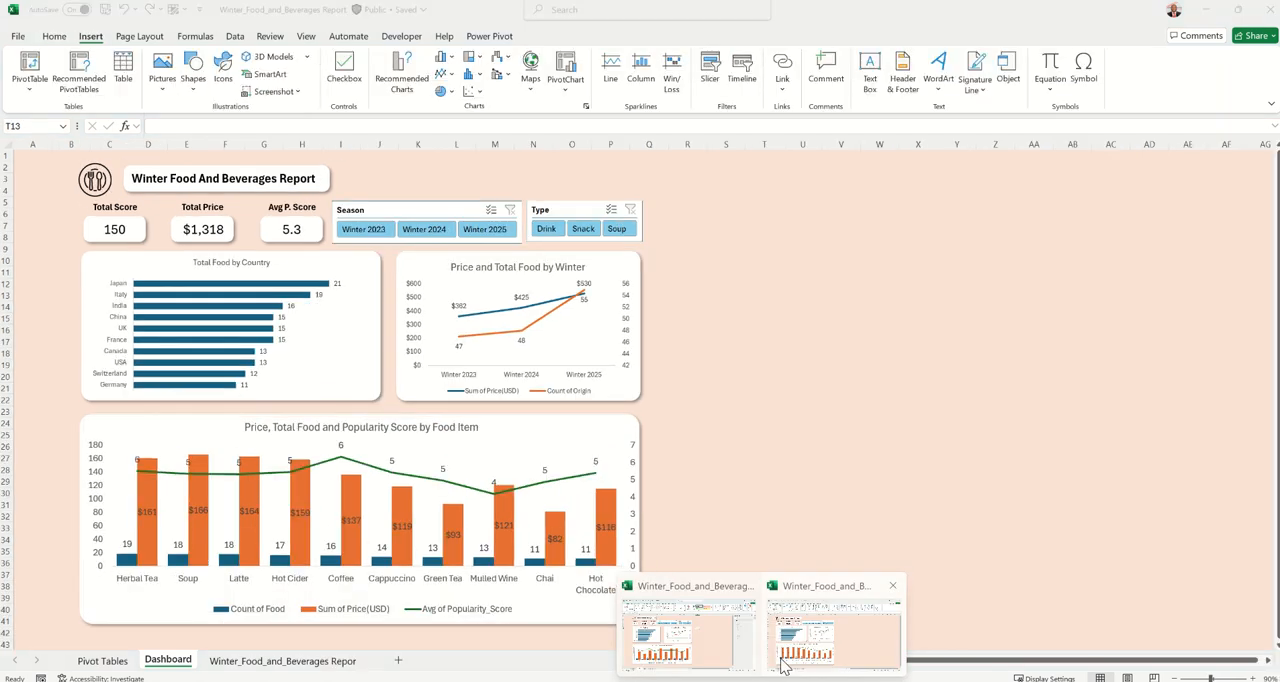
pyautogui.click(783, 667)
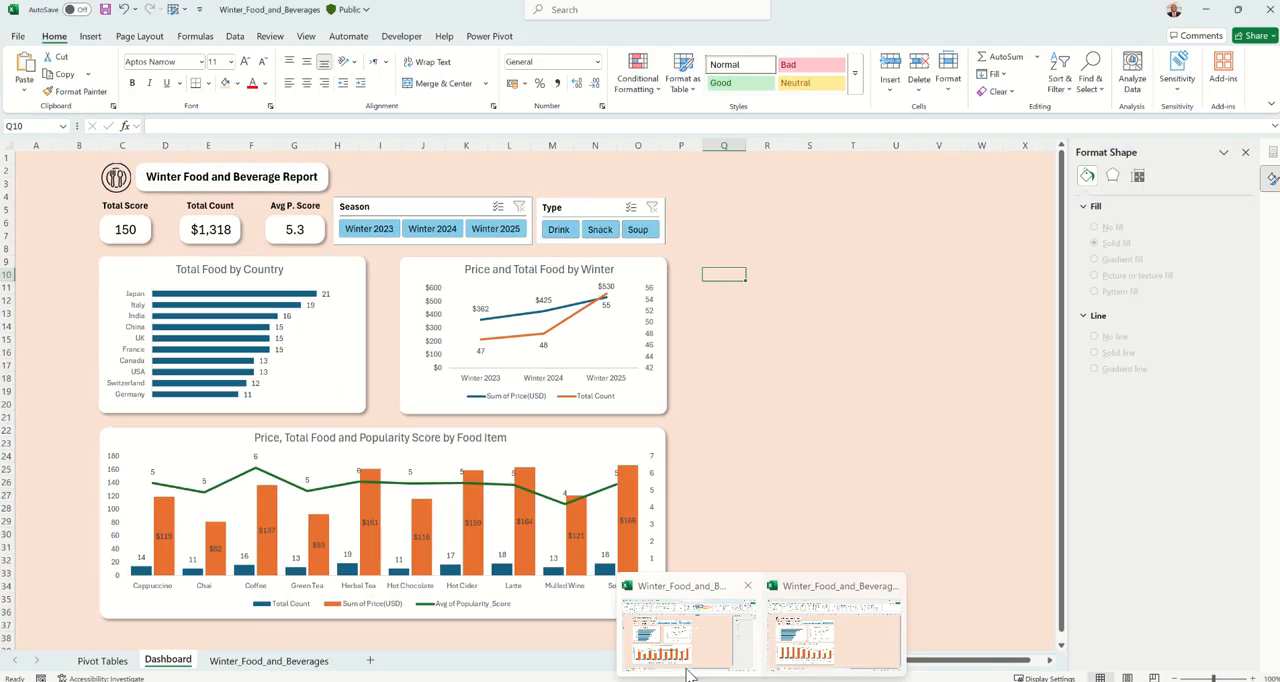
pyautogui.click(869, 406)
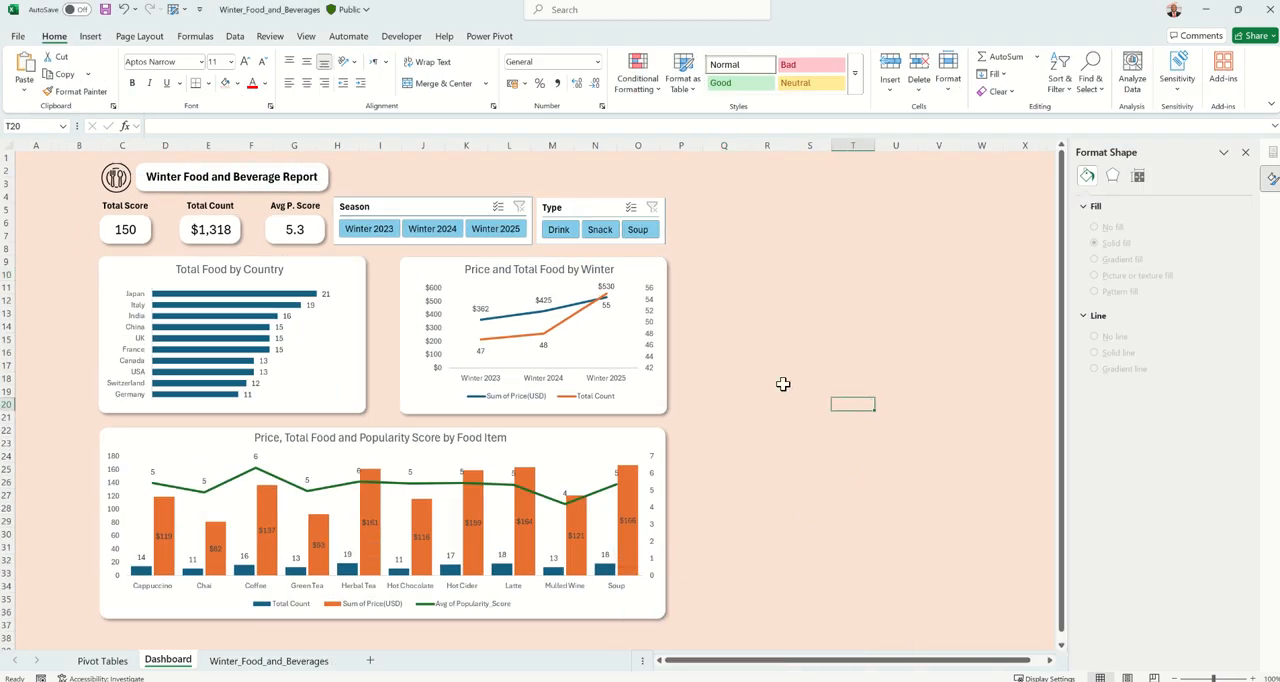
pyautogui.click(564, 262)
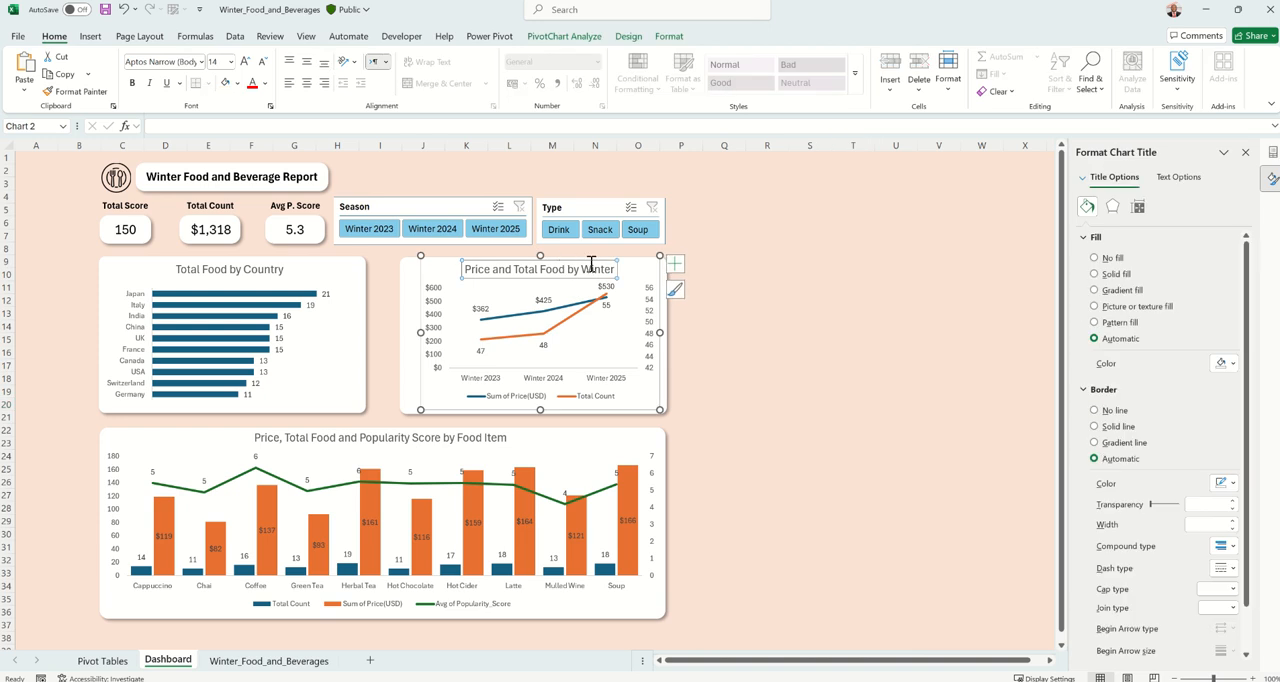
pyautogui.click(609, 204)
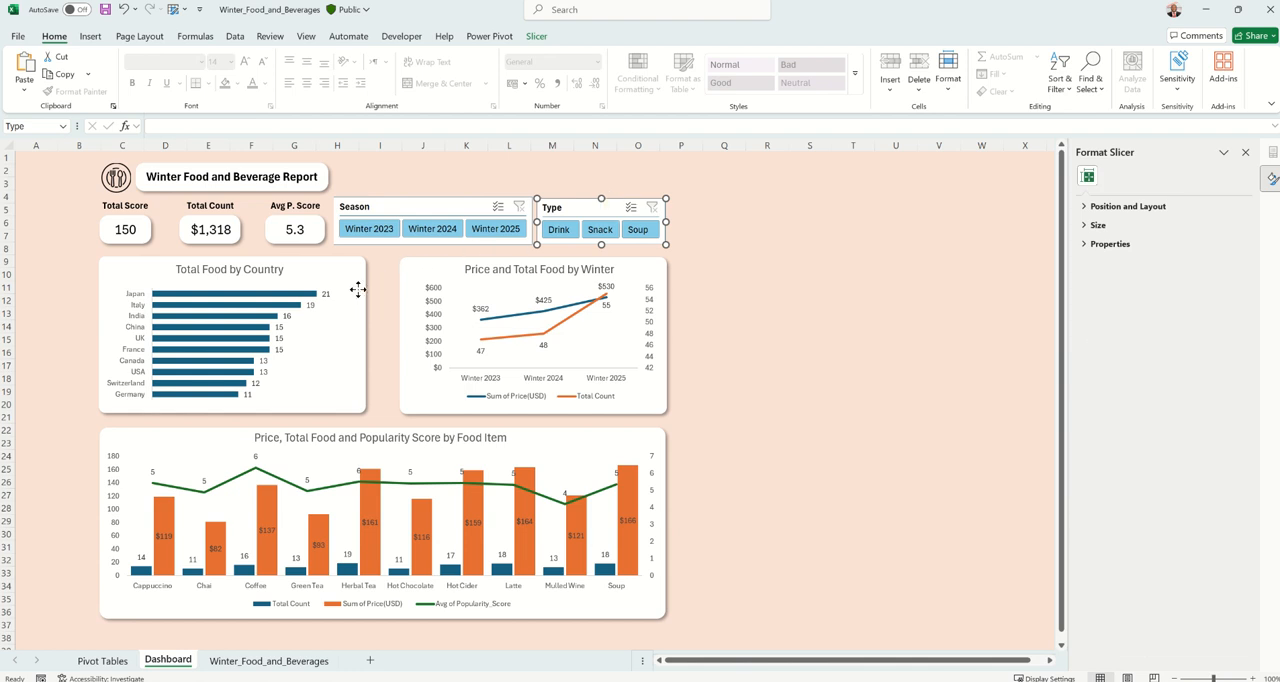
# Narrow the Total Food by Country chart and its white panel from the right, lining the panel up with the title box's right edge
pyautogui.click(361, 336)
pyautogui.moveTo(360, 334); pyautogui.dragTo(323, 330)
pyautogui.click(354, 353)
pyautogui.click(309, 340)
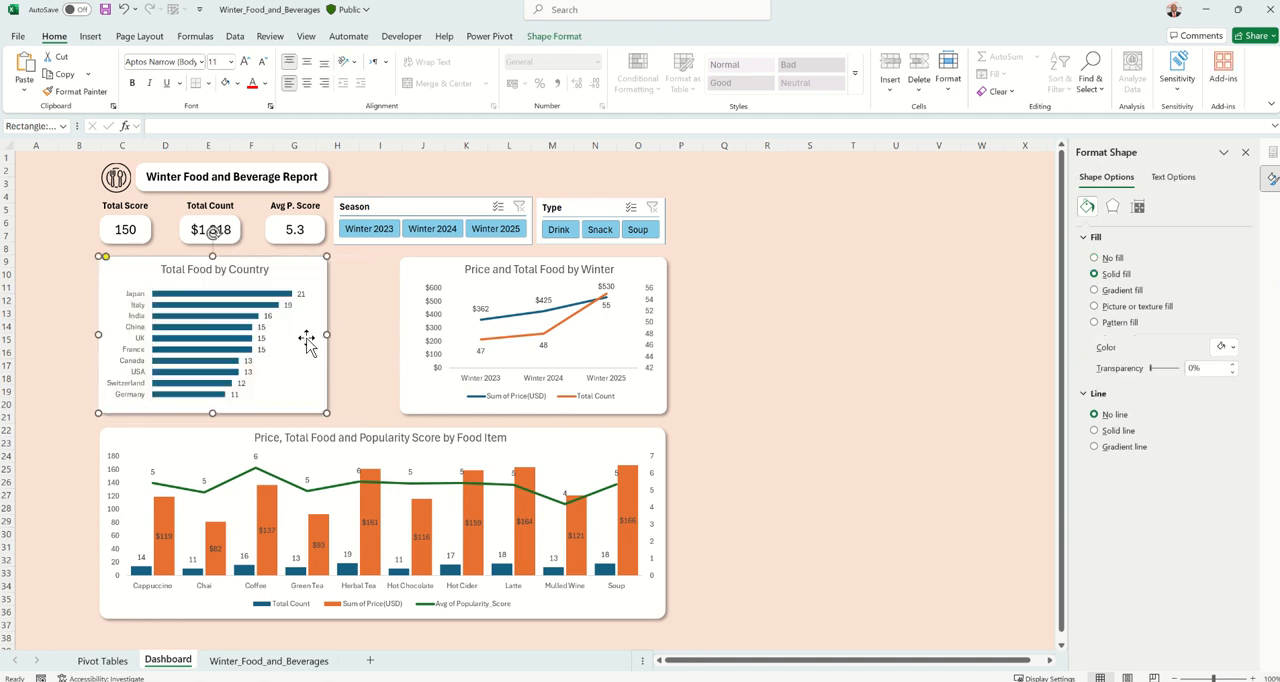
# Widen the Price and Total Food by Winter panel and its chart leftward to line up with the Season slicer's left edge
pyautogui.click(401, 322)
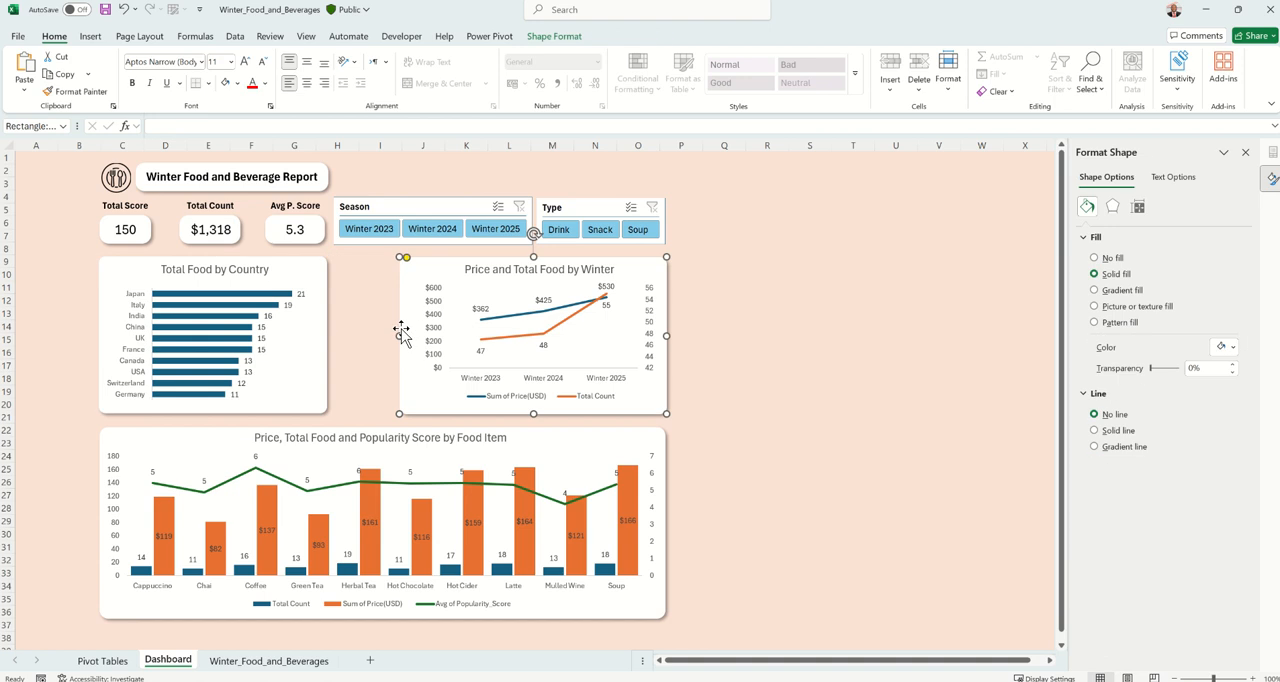
pyautogui.moveTo(397, 337); pyautogui.dragTo(333, 339)
pyautogui.click(430, 331)
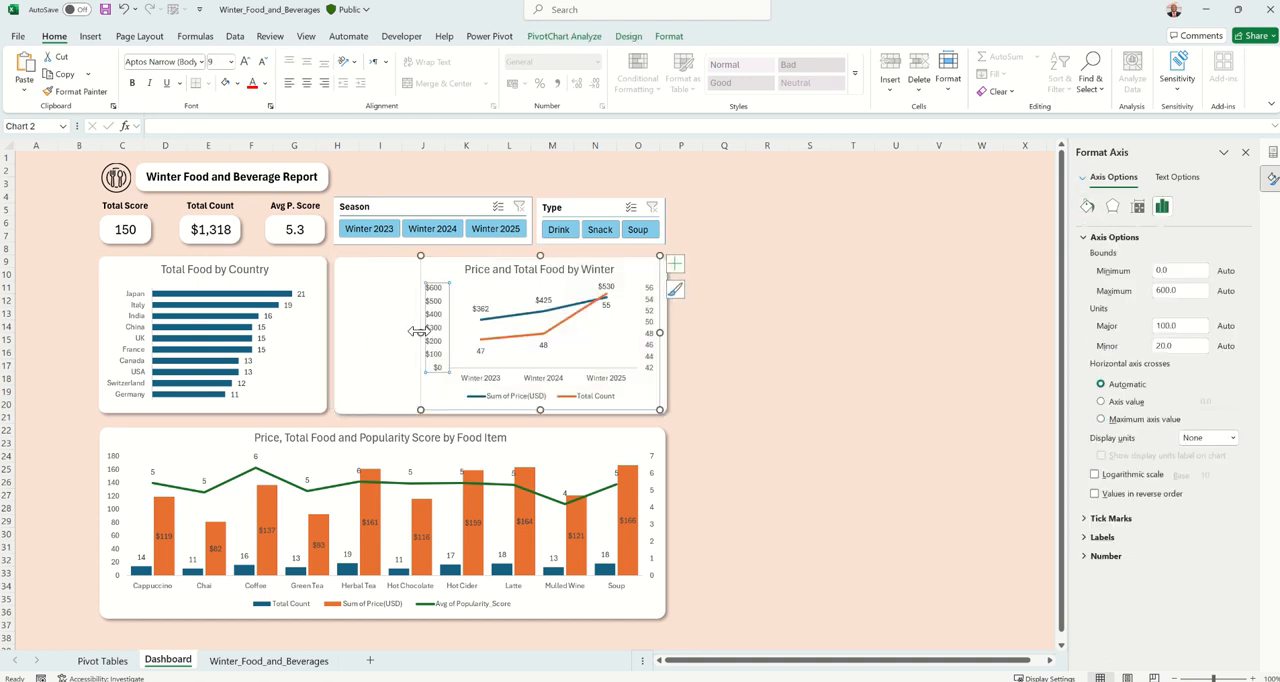
pyautogui.moveTo(418, 331); pyautogui.dragTo(343, 339)
pyautogui.click(757, 326)
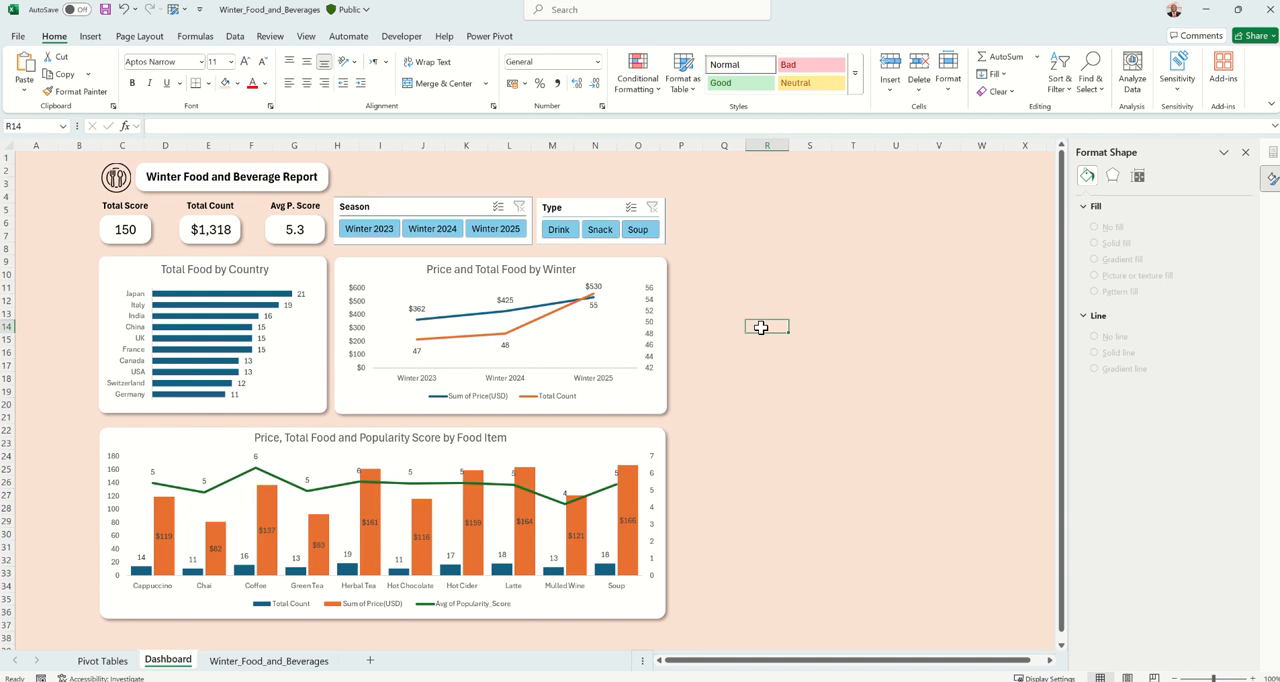
pyautogui.moveTo(541, 2)
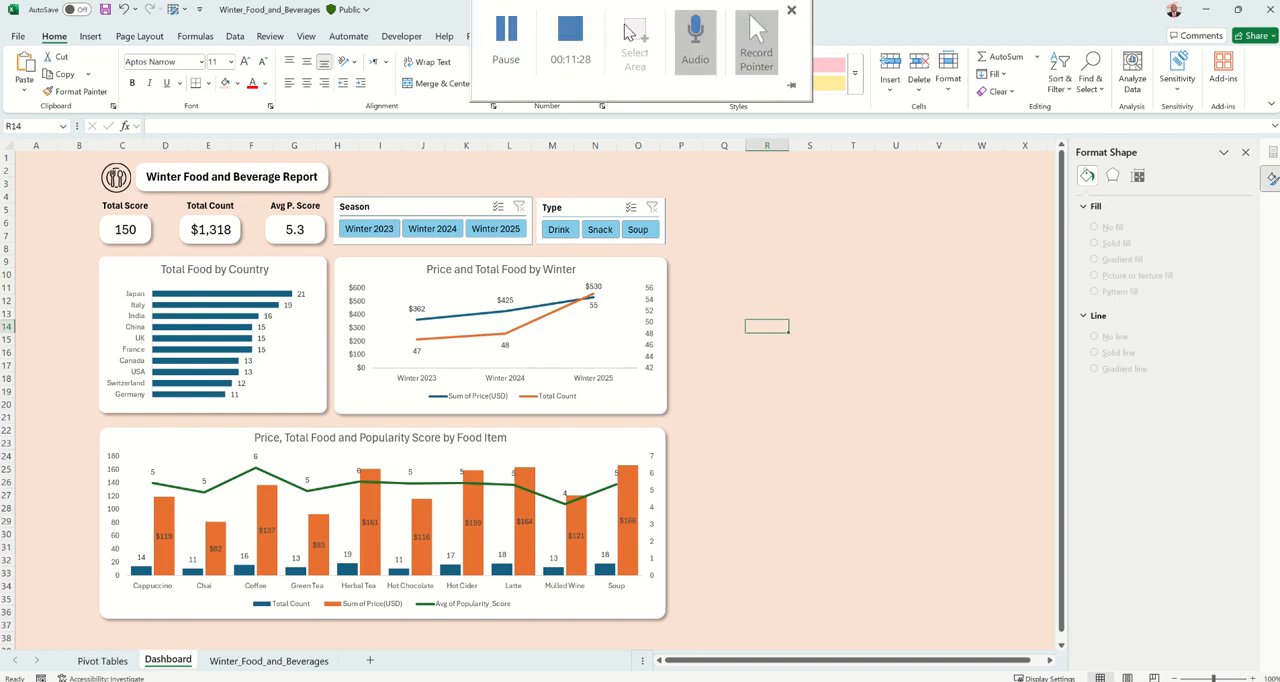